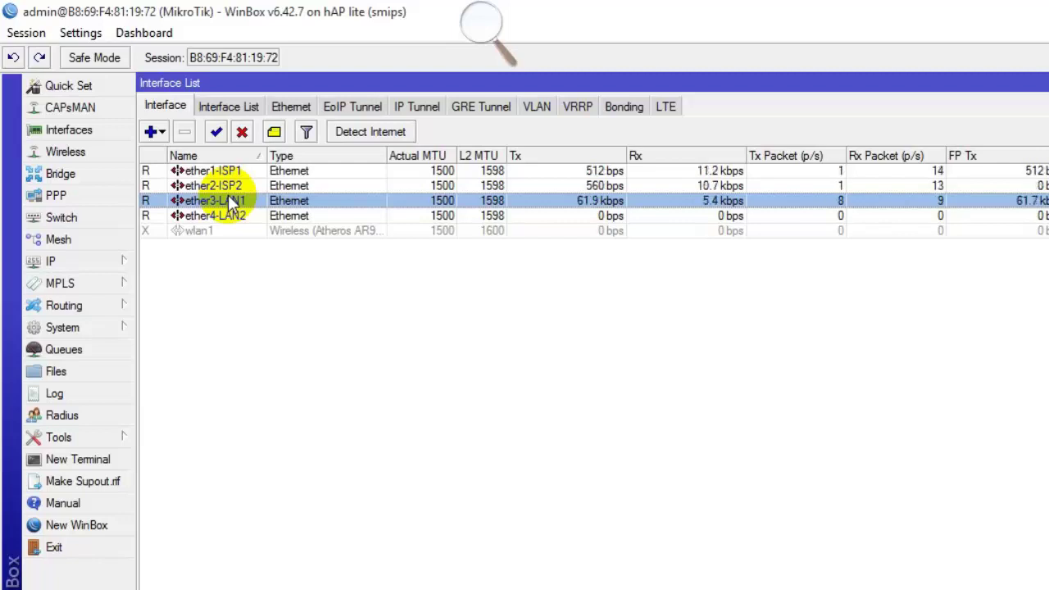
# Select the ether3-LAN1 and ether4-LAN2 interfaces, then close the Interface List.
pyautogui.keyDown('ctrl'); pyautogui.click(218, 216); pyautogui.keyUp('ctrl')
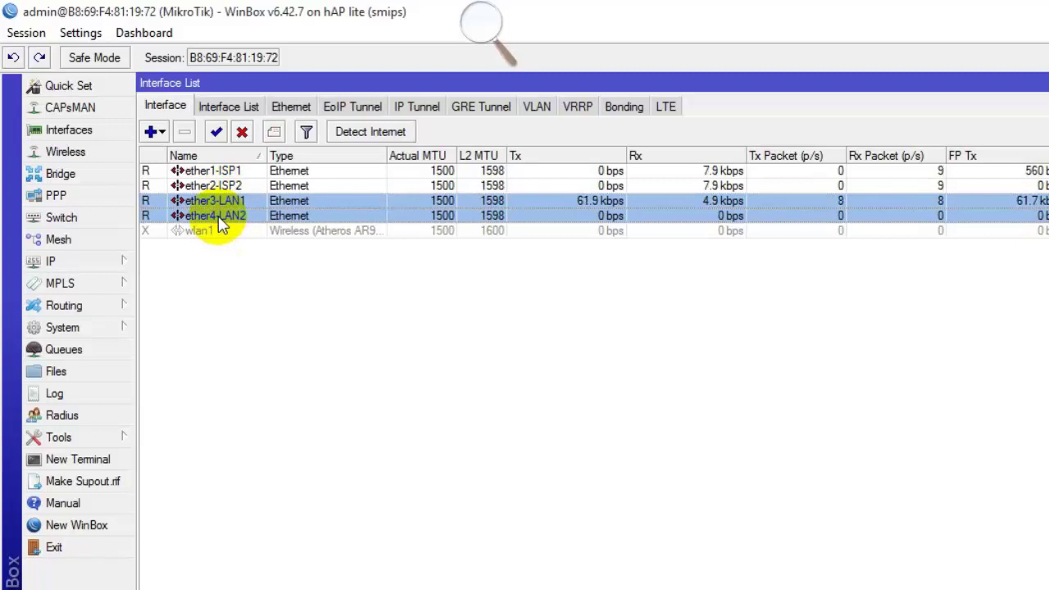
pyautogui.press('Escape')
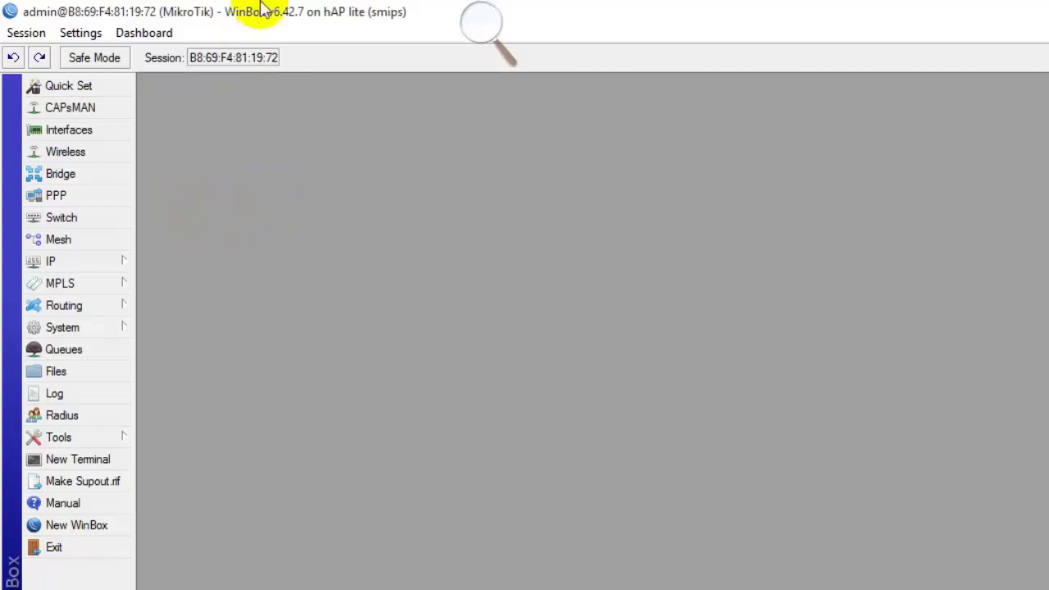
# Add PPPoE server CSL on ether3-LAN1 with One Session Per Host enabled.
pyautogui.click(109, 197)
pyautogui.click(261, 265)
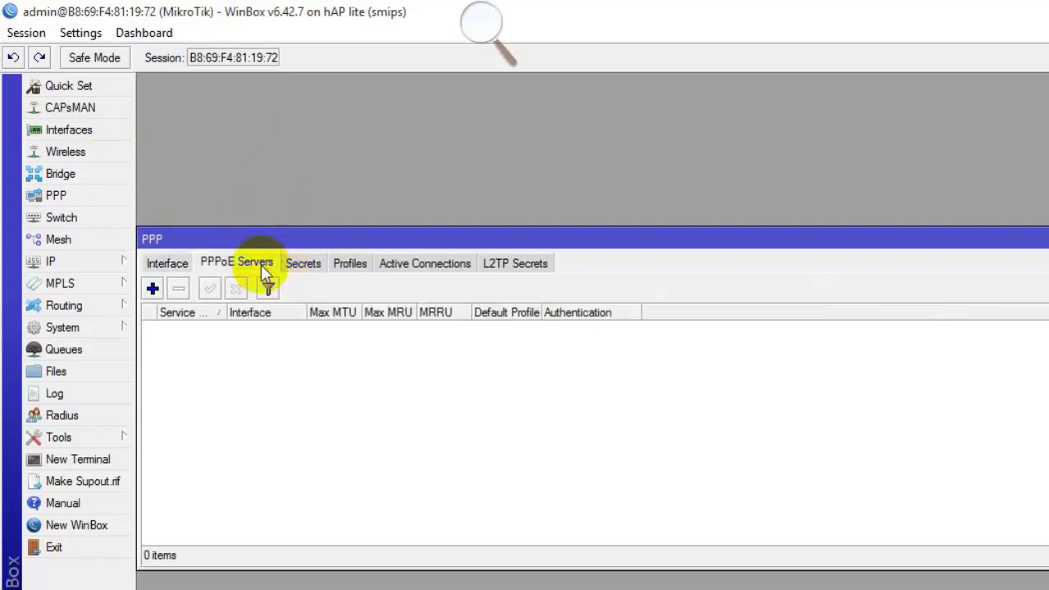
pyautogui.click(152, 288)
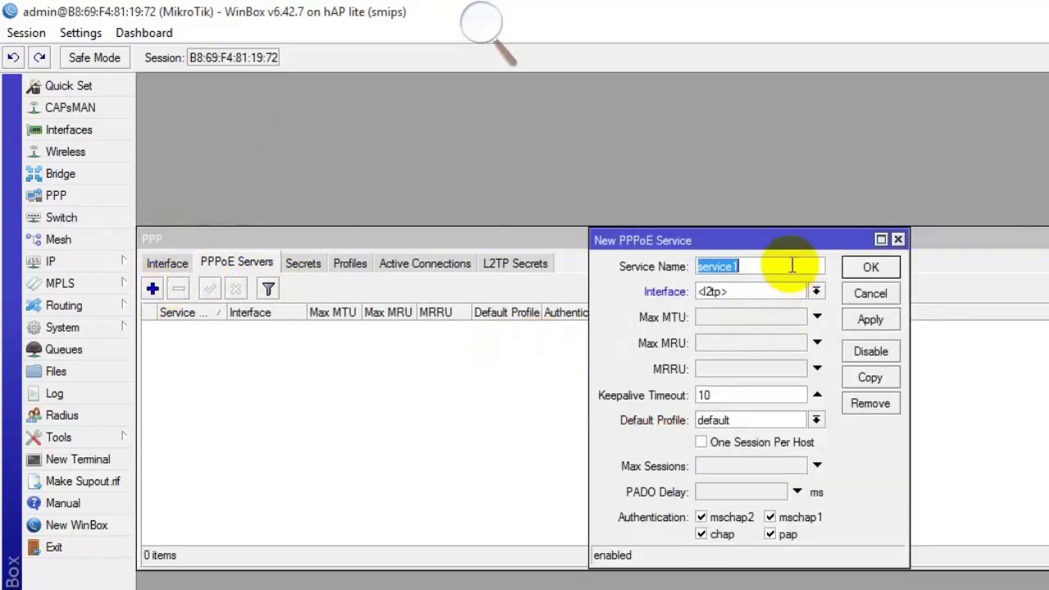
pyautogui.write('CSL')
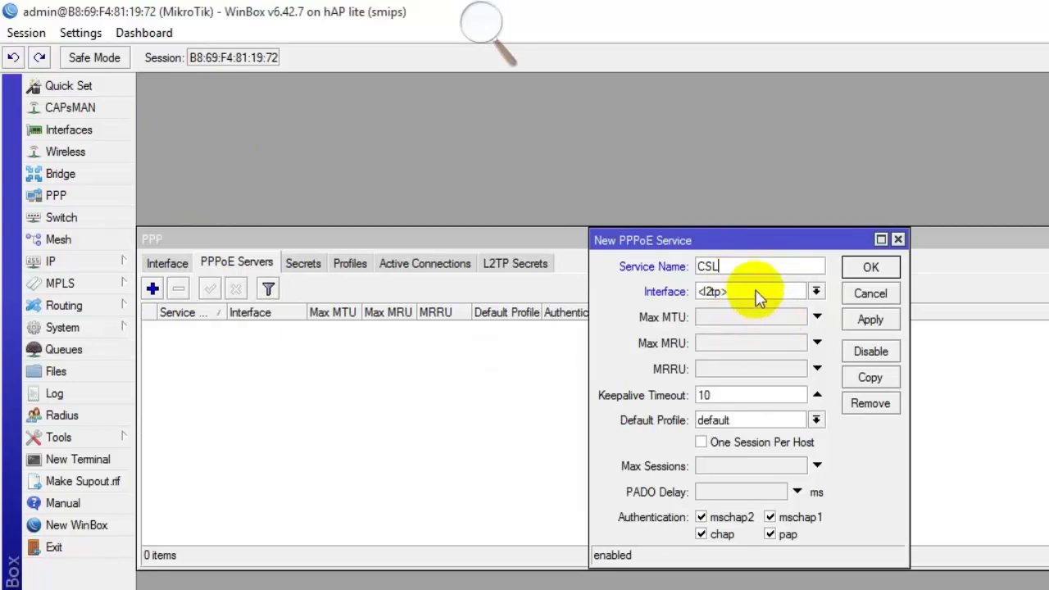
pyautogui.click(757, 294)
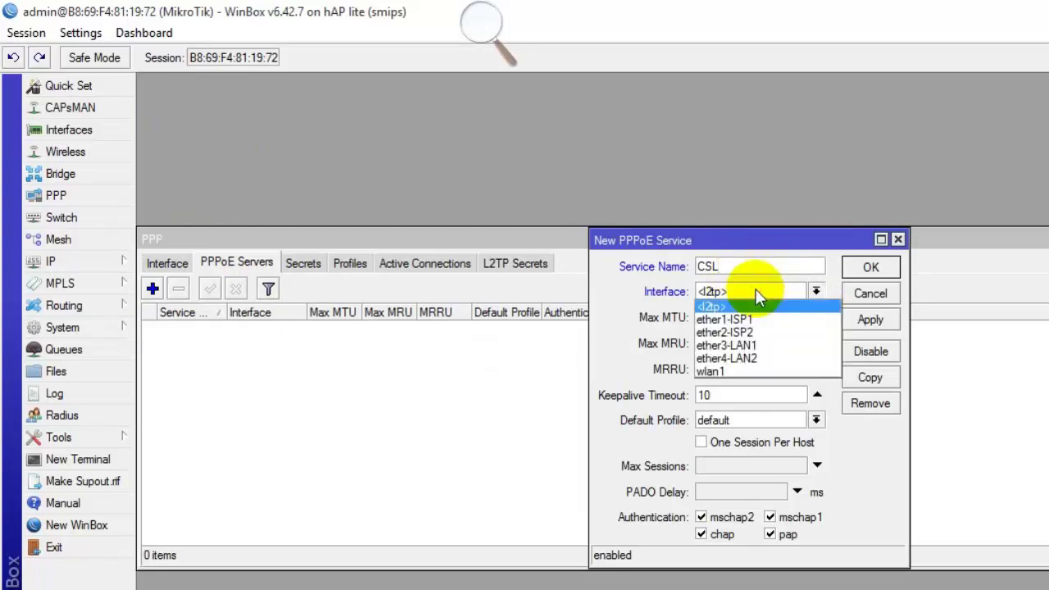
pyautogui.click(754, 347)
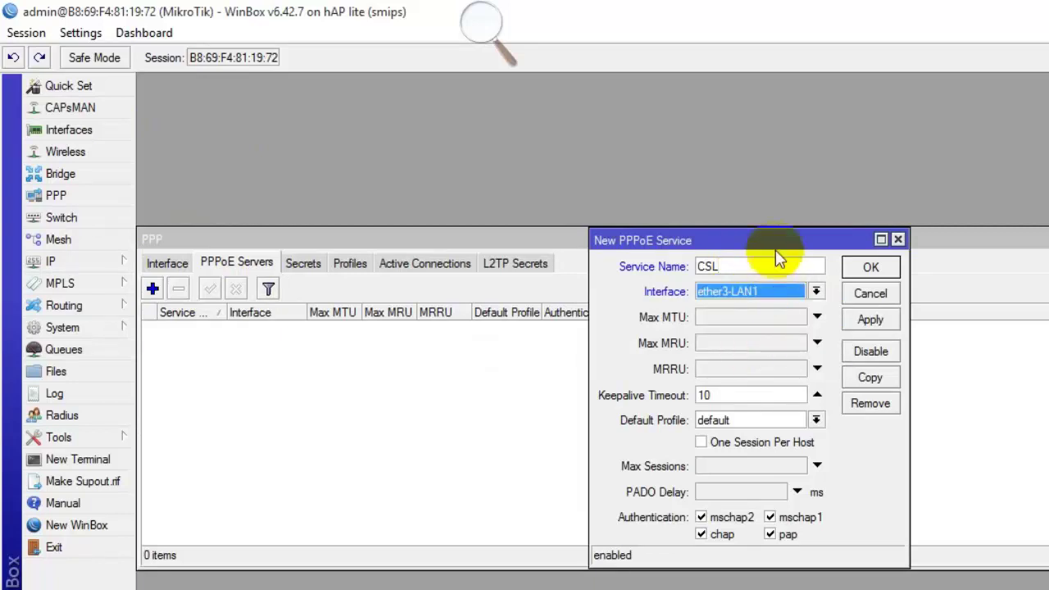
pyautogui.click(717, 446)
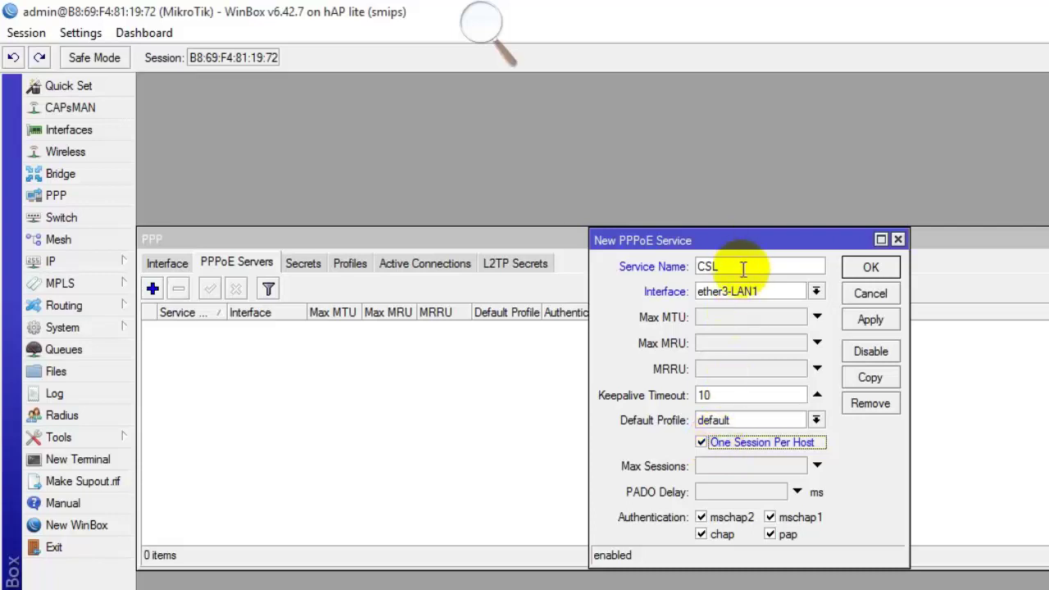
pyautogui.moveTo(740, 267); pyautogui.dragTo(569, 265)
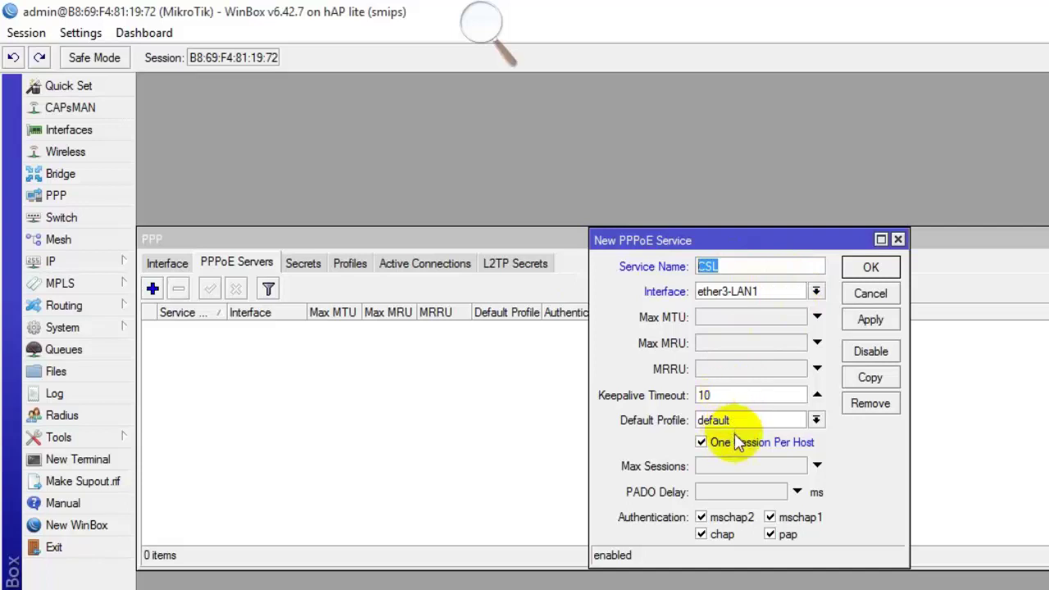
pyautogui.click(870, 320)
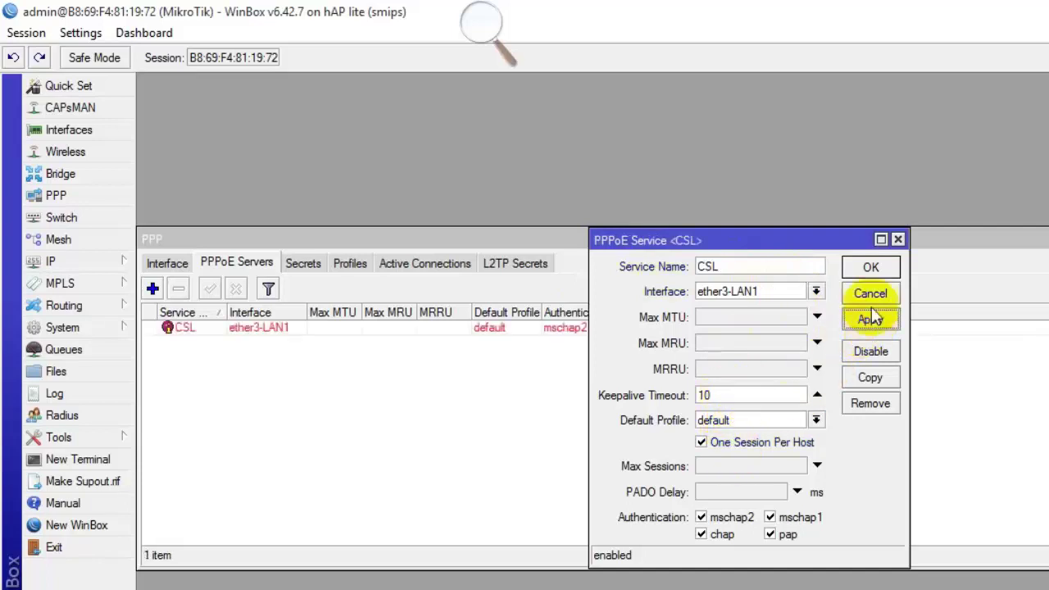
# Copy it as a second CSL server on ether4-LAN2 and close the PPP window.
pyautogui.click(872, 378)
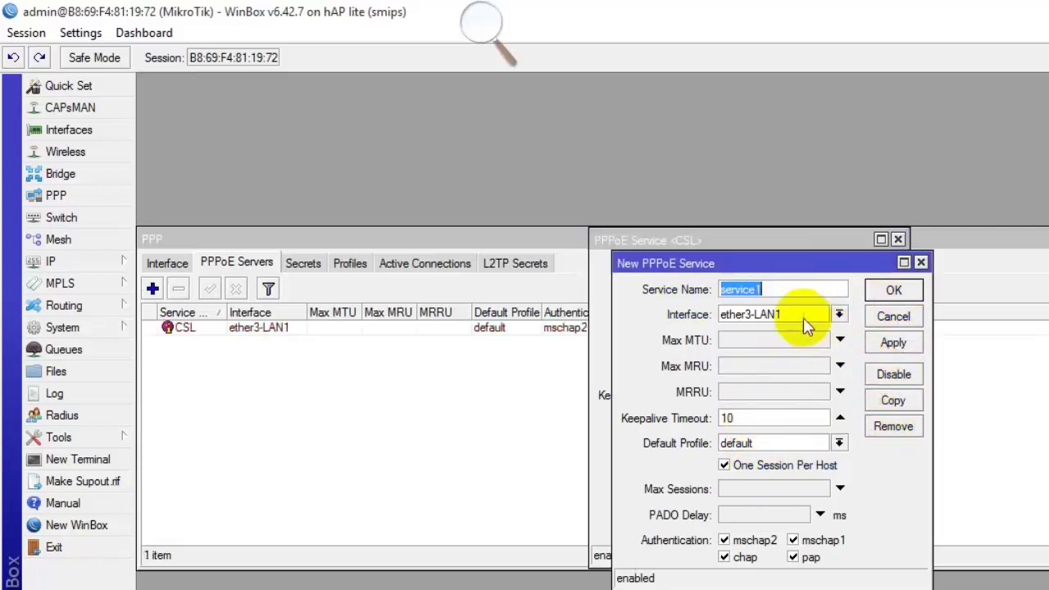
pyautogui.write('CSL')
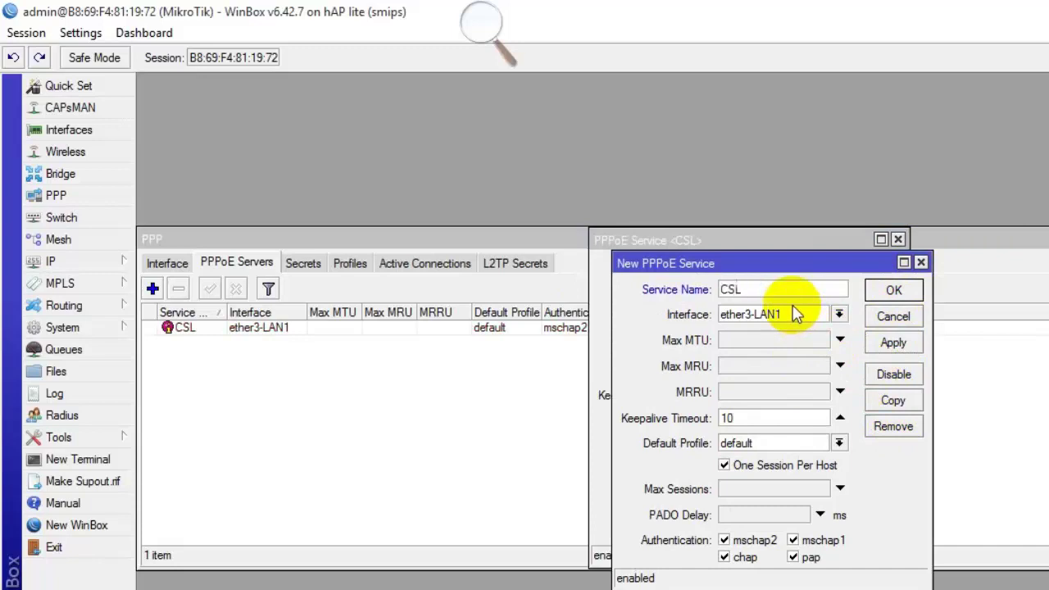
pyautogui.click(794, 314)
pyautogui.click(780, 385)
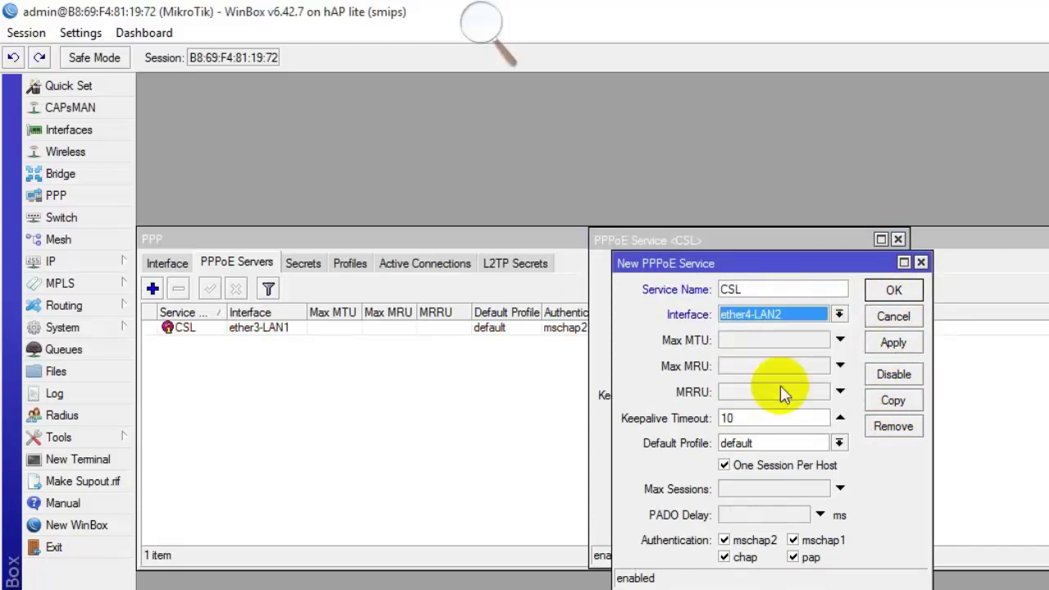
pyautogui.click(893, 342)
pyautogui.click(893, 290)
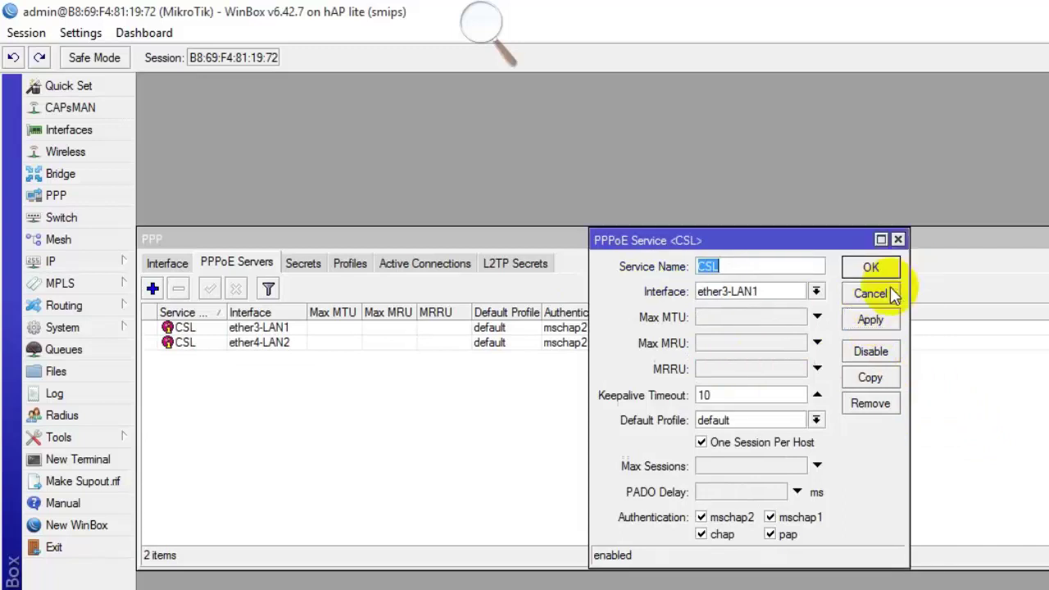
pyautogui.click(871, 267)
pyautogui.moveTo(538, 327); pyautogui.dragTo(529, 348)
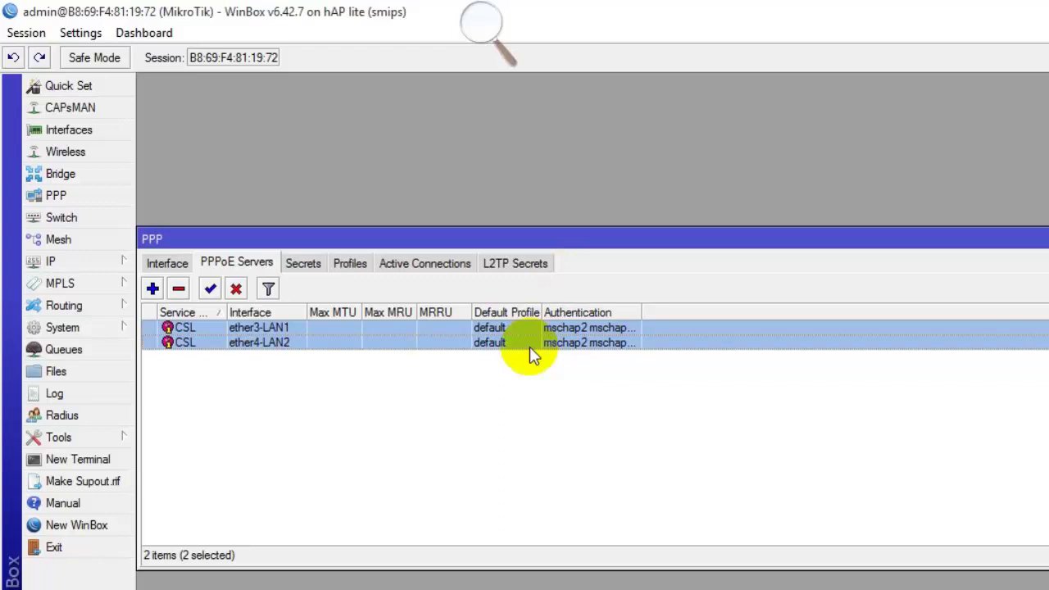
pyautogui.press('Escape')
# Open the IP Pool list and look over the existing dhcp_pool0 and dhcp_pool1 entries.
pyautogui.click(123, 271)
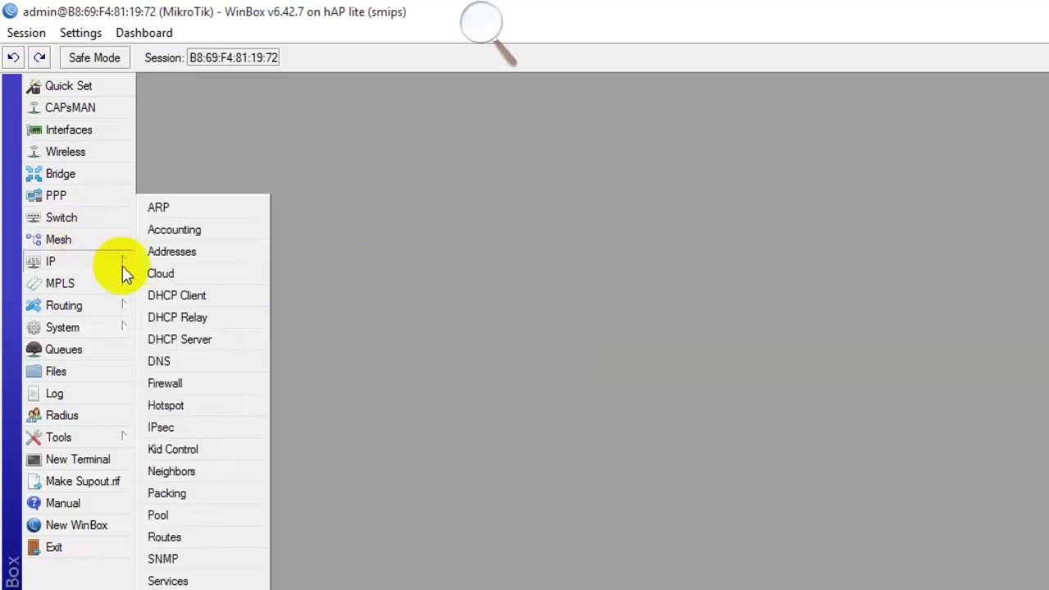
pyautogui.click(181, 514)
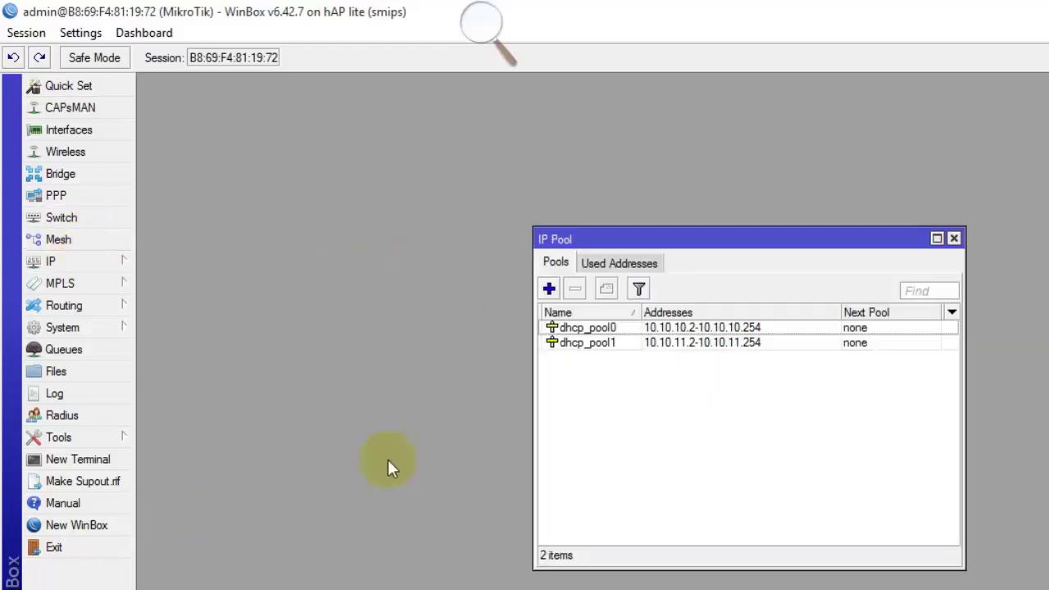
pyautogui.click(636, 344)
pyautogui.click(646, 331)
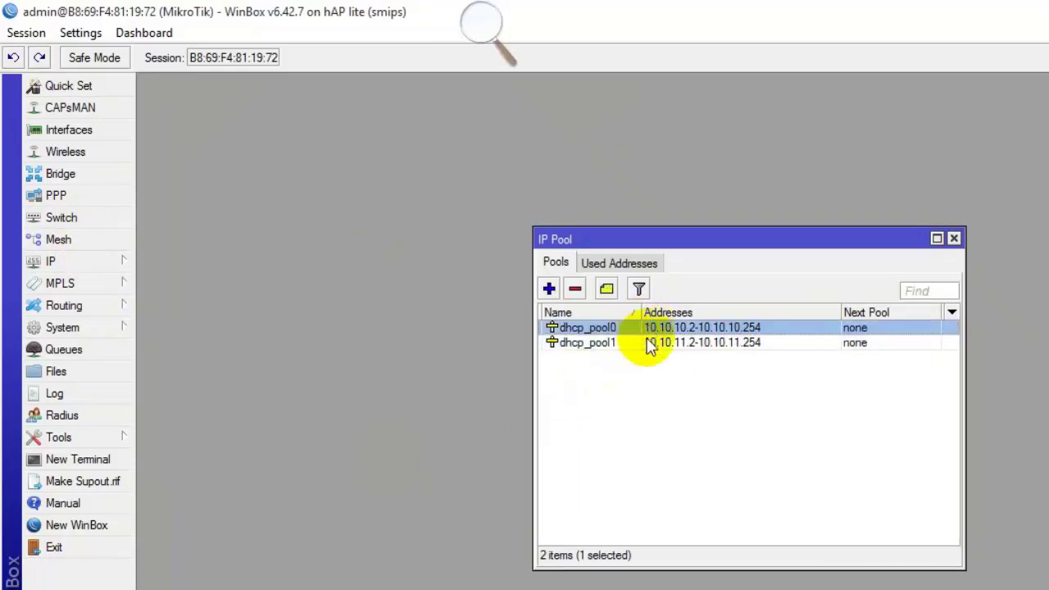
pyautogui.click(635, 345)
# Add pool 1Mbps with range 192.168.11.2-192.168.11.254 and apply it.
pyautogui.click(549, 288)
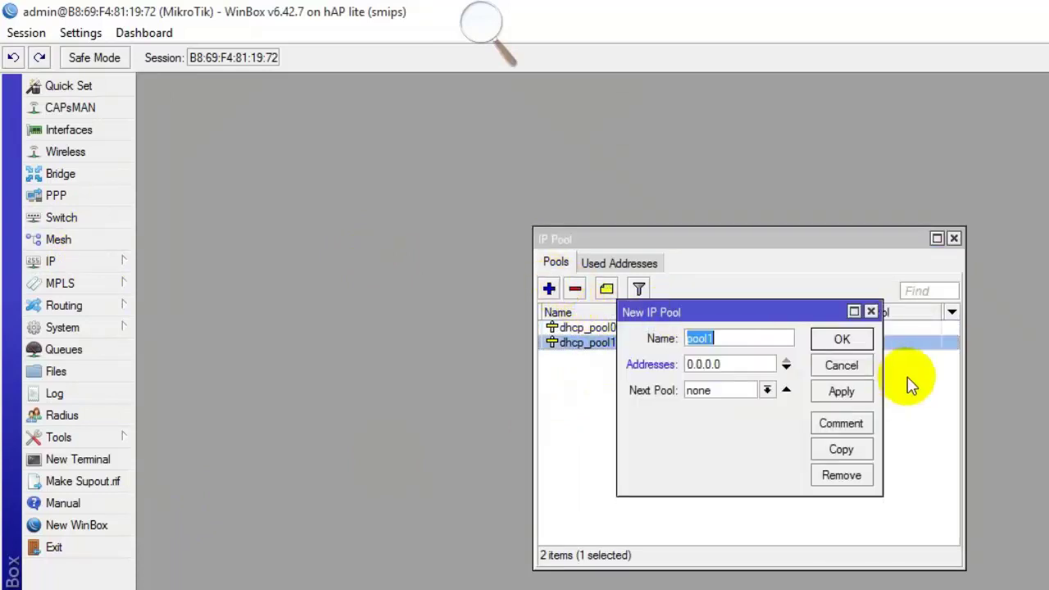
pyautogui.write('1Mbps')
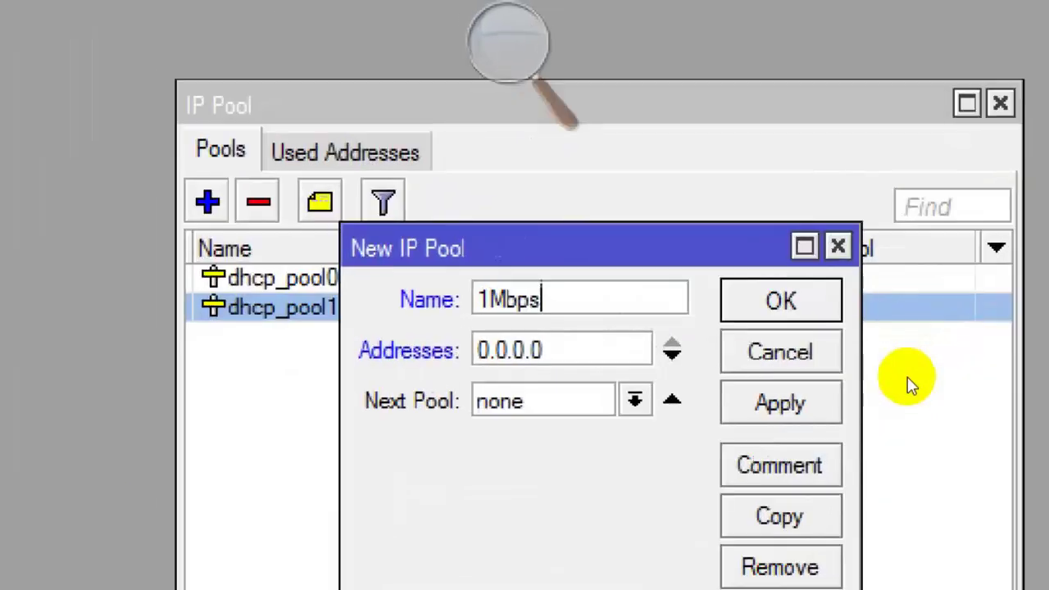
pyautogui.click(596, 357)
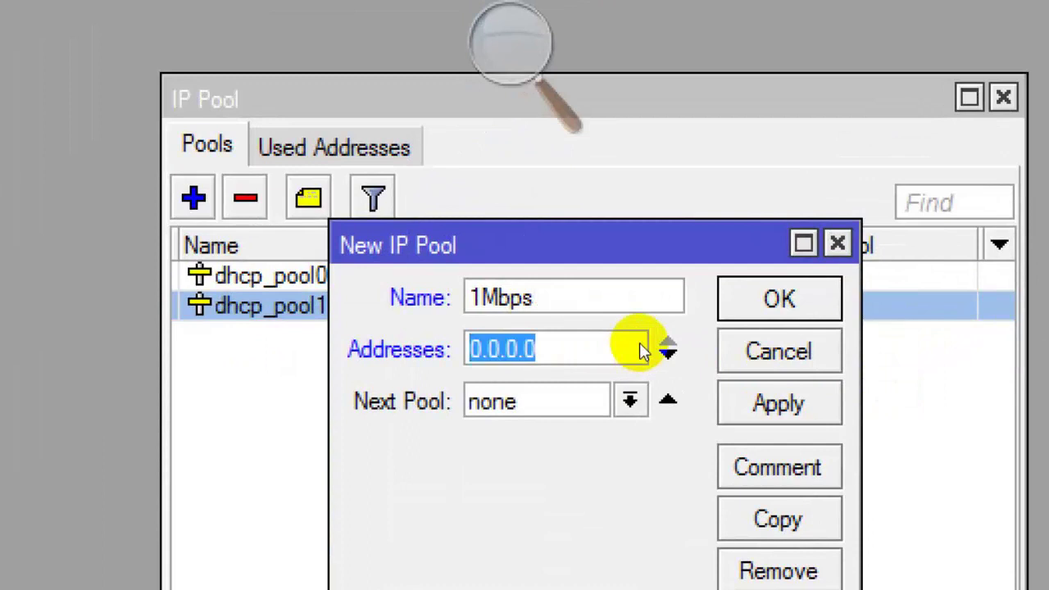
pyautogui.write('192')
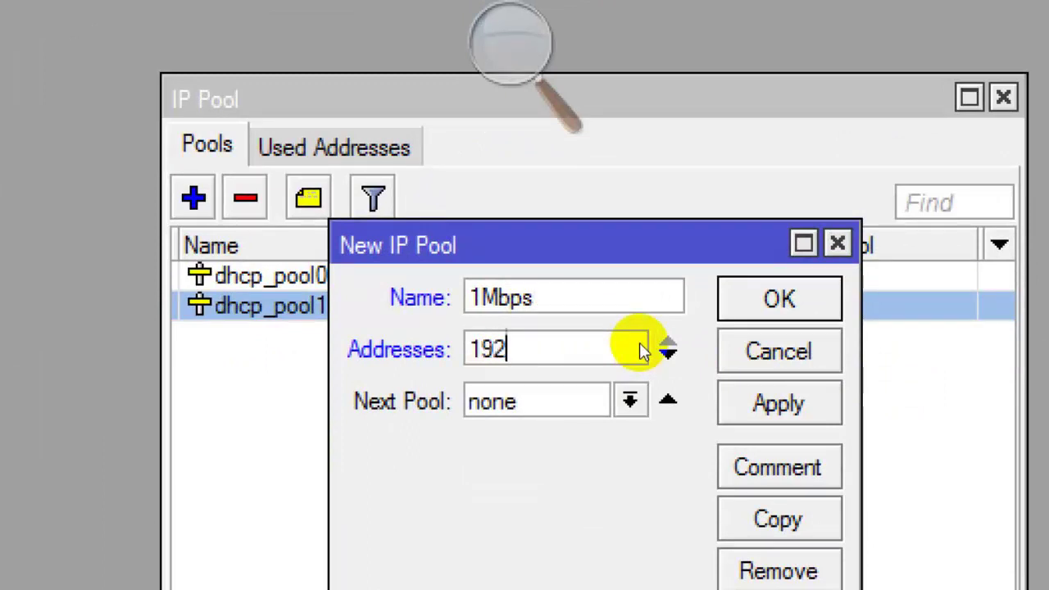
pyautogui.write('.168.')
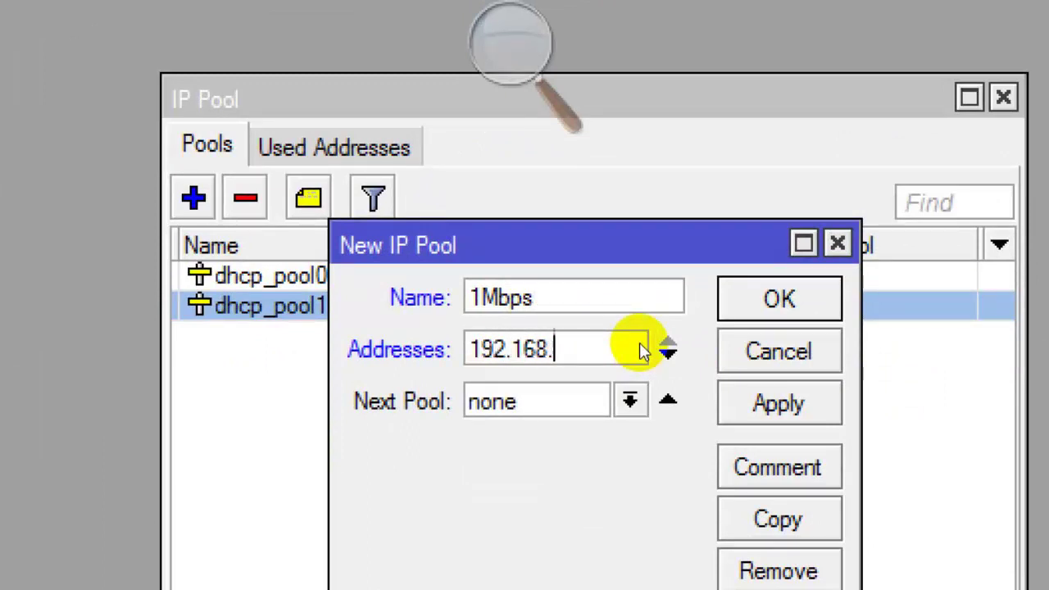
pyautogui.write('11.2-')
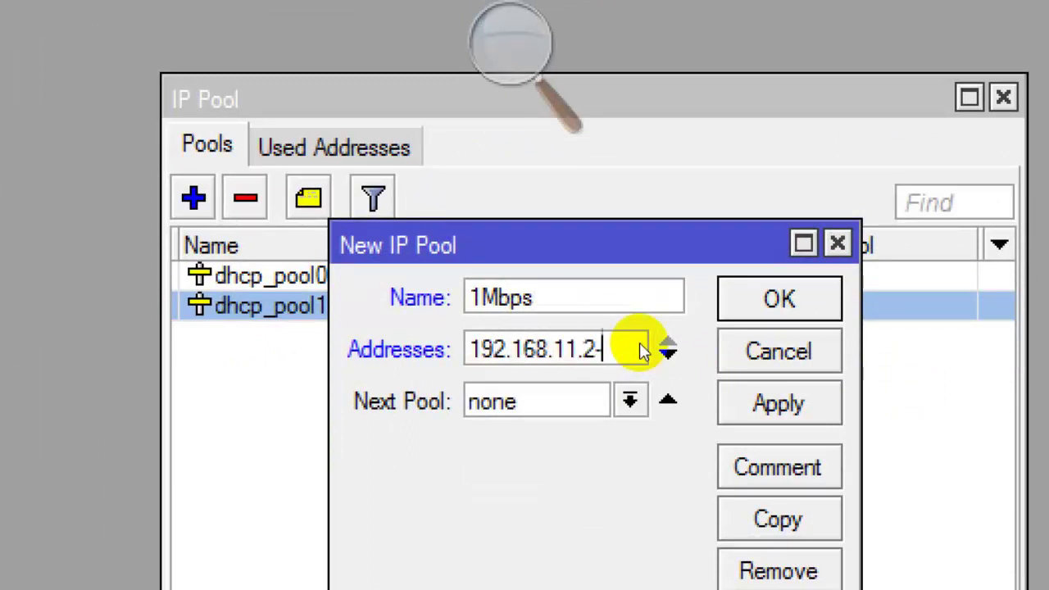
pyautogui.write('192.16')
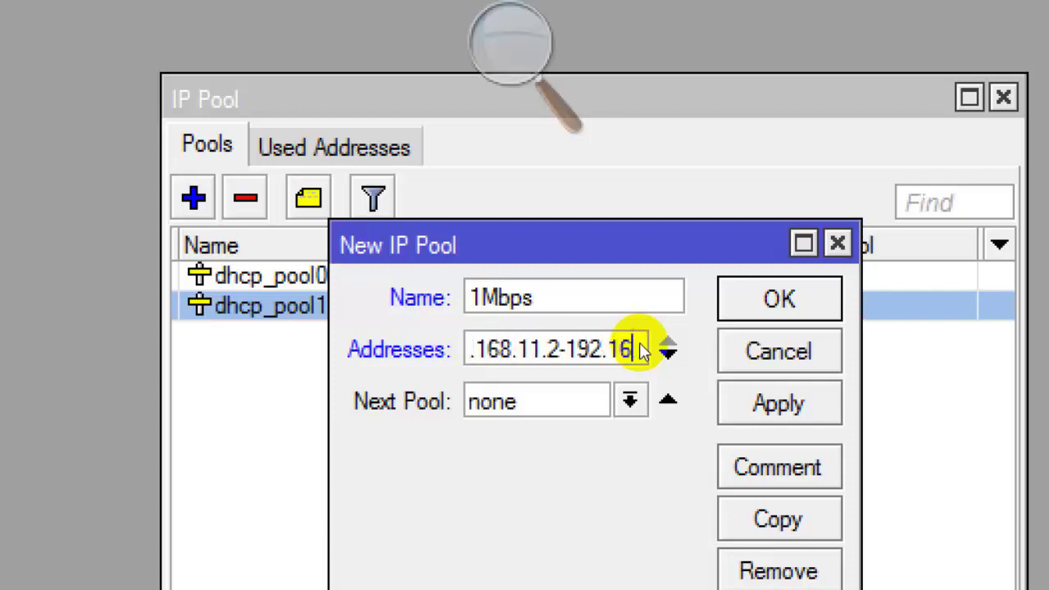
pyautogui.write('8.11.254')
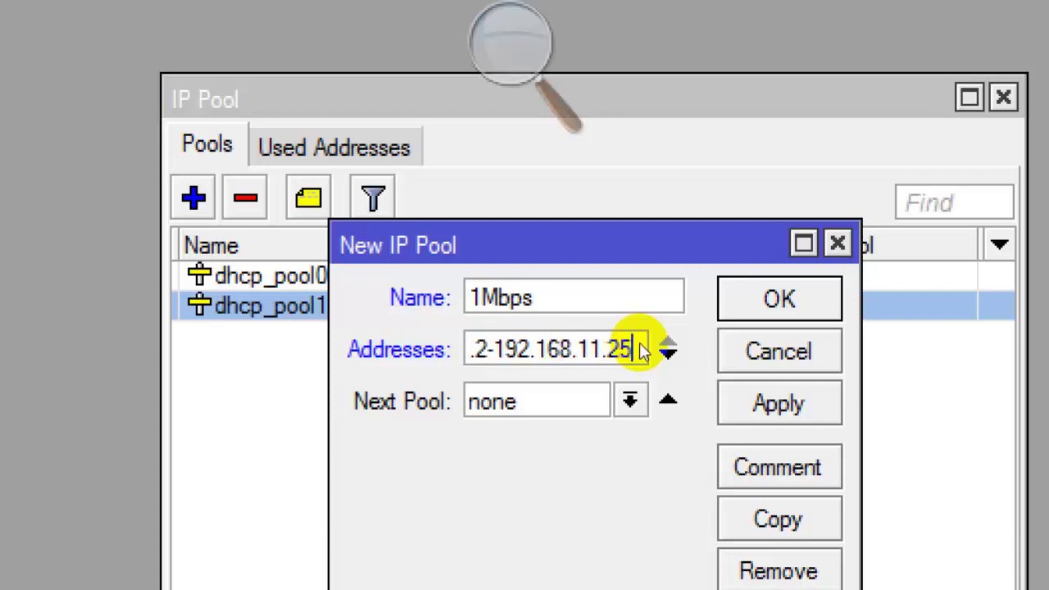
pyautogui.click(832, 401)
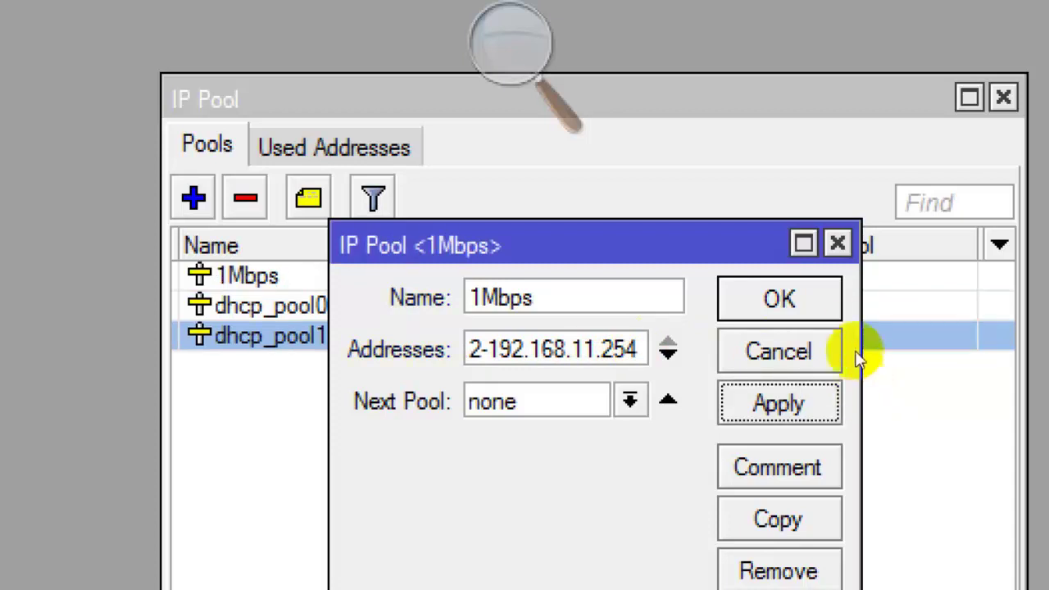
pyautogui.click(831, 310)
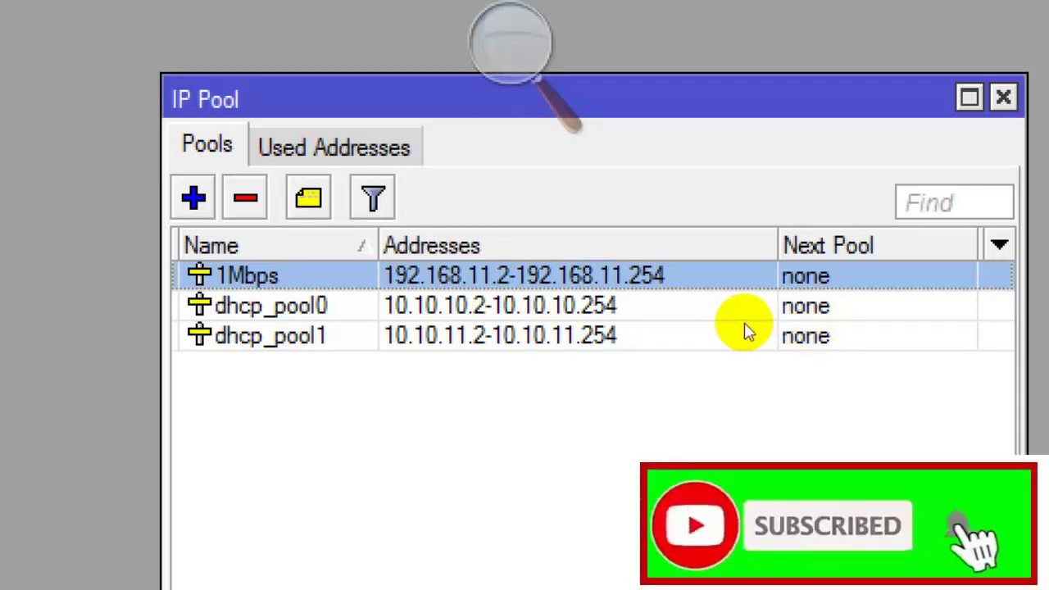
# Add pool 2Mbps with range 192.168.12.2-192.168.12.254, fixing the name typo.
pyautogui.press('Insert')
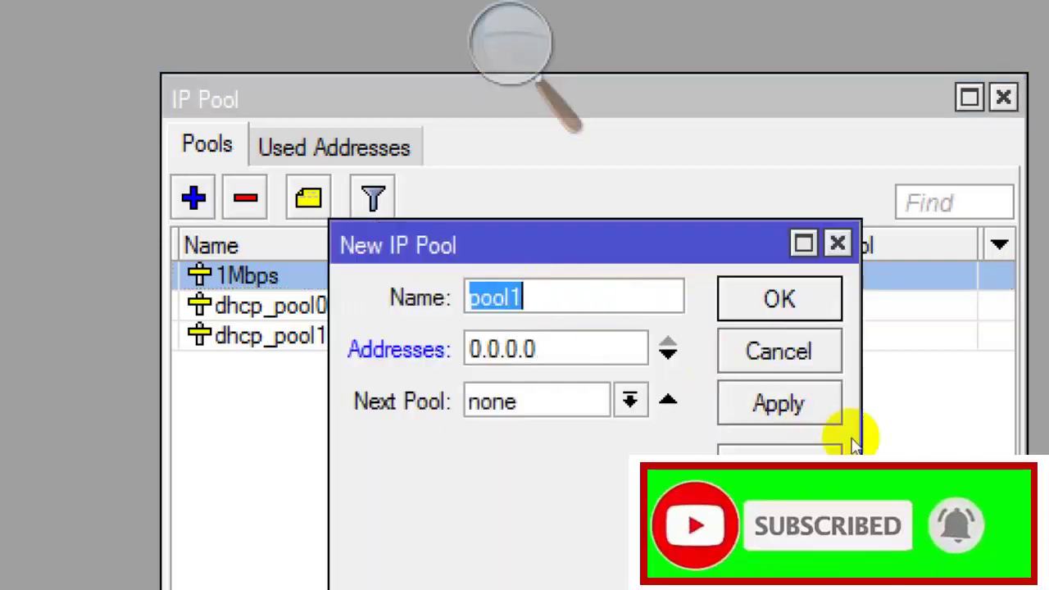
pyautogui.write('2Mbops')
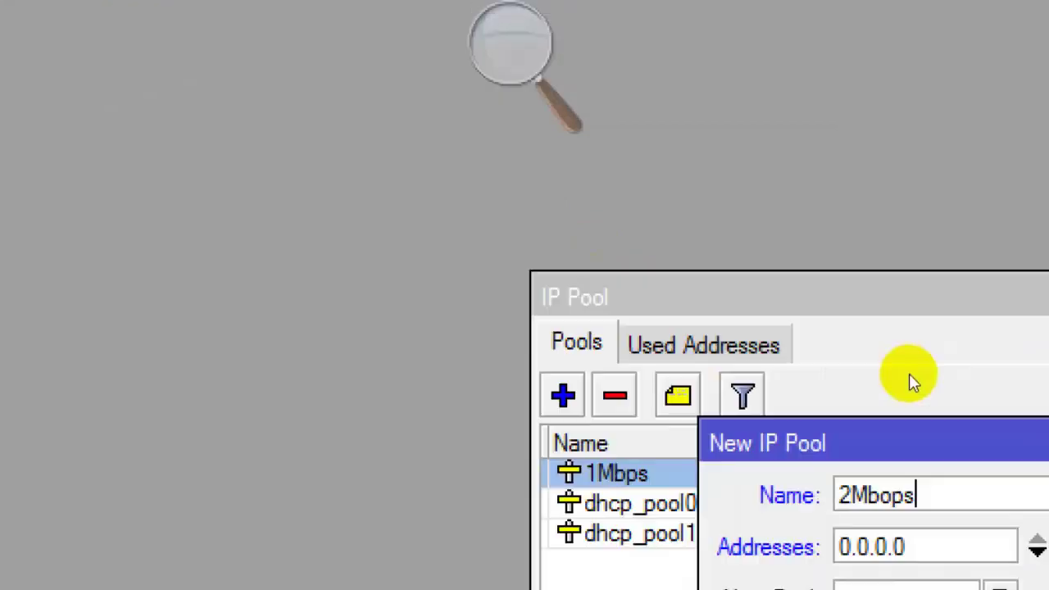
pyautogui.click(857, 358)
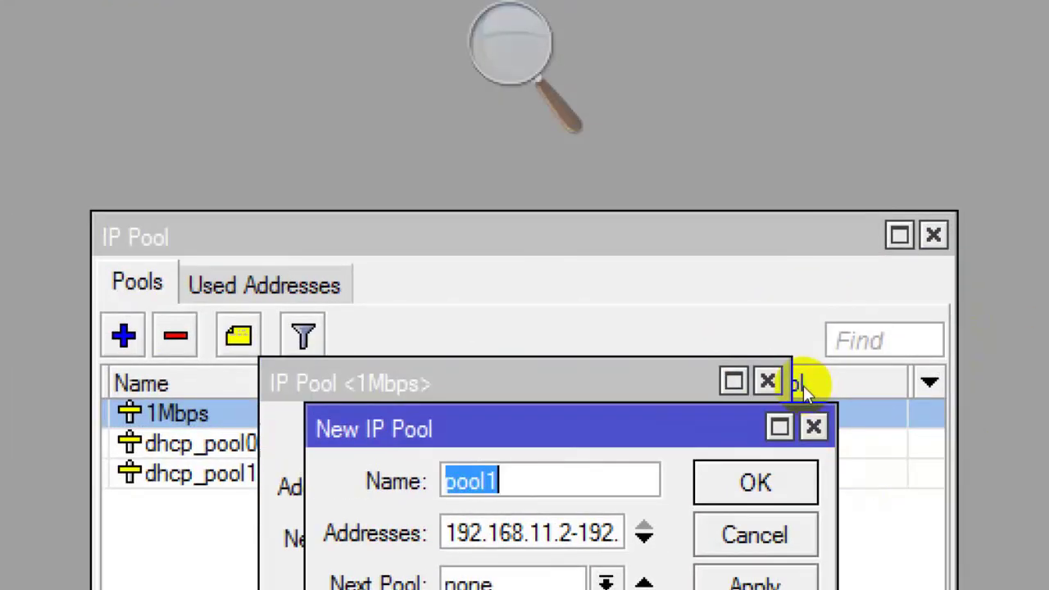
pyautogui.write('2Mbps')
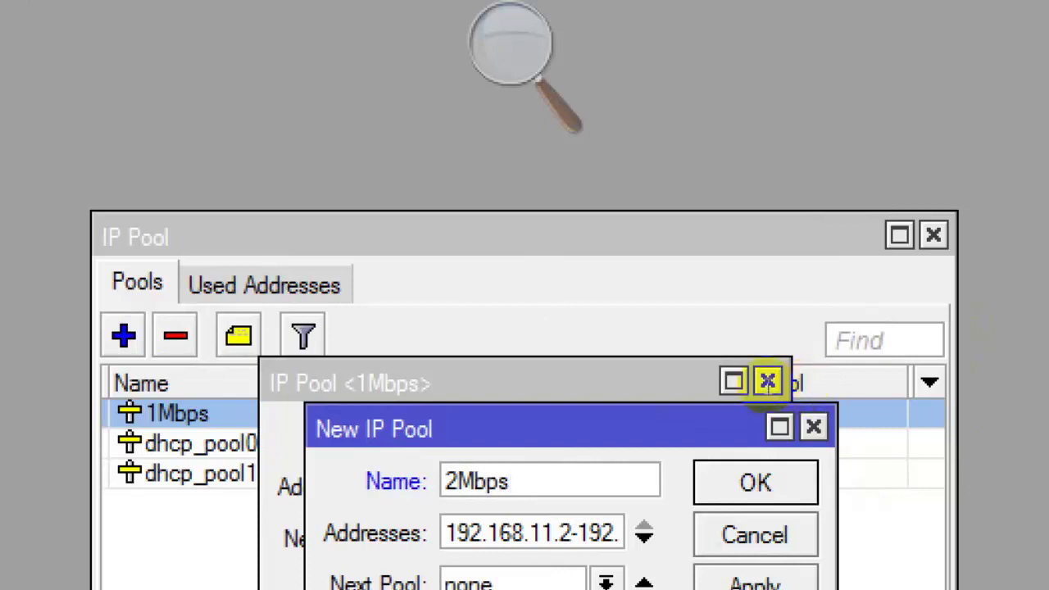
pyautogui.press('Tab')
pyautogui.hotkey('shift', 'Right')
pyautogui.write('2')
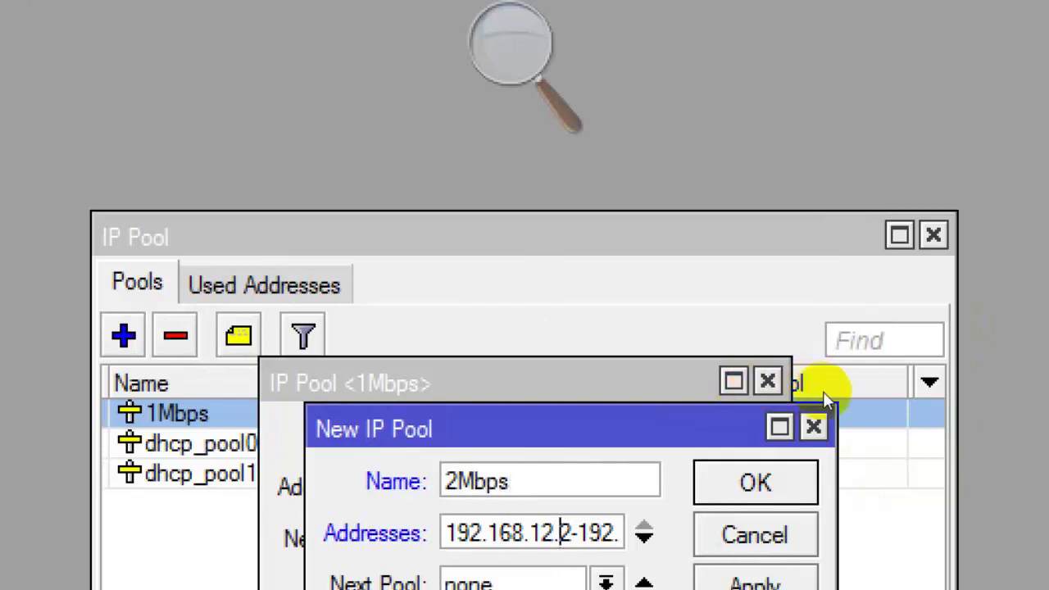
pyautogui.press('Right')
pyautogui.press('Right')
pyautogui.press('Right')
pyautogui.press('Right')
pyautogui.press('Right')
pyautogui.press('Right')
pyautogui.press('Right')
pyautogui.press('Right')
pyautogui.press('Right')
pyautogui.press('Right')
pyautogui.press('Right')
pyautogui.press('Right')
pyautogui.press('Right')
pyautogui.press('Right')
pyautogui.press('Right')
pyautogui.press('Right')
pyautogui.press('Left')
pyautogui.press('Left')
pyautogui.press('Left')
pyautogui.press('Left')
pyautogui.press('BackSpace')
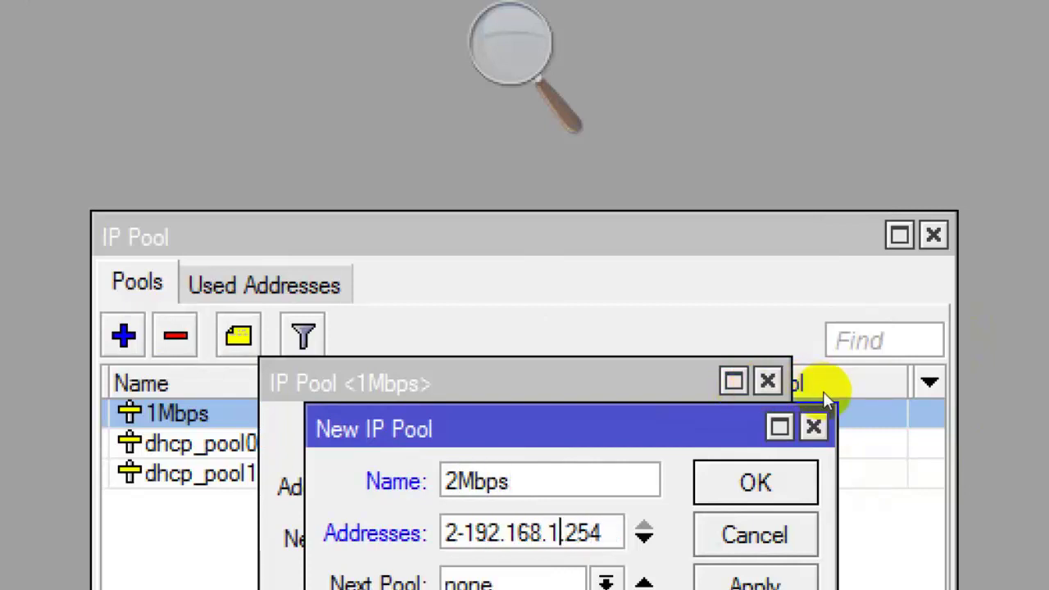
pyautogui.write('2')
pyautogui.press('Return')
pyautogui.hotkey('ctrl', 'c')
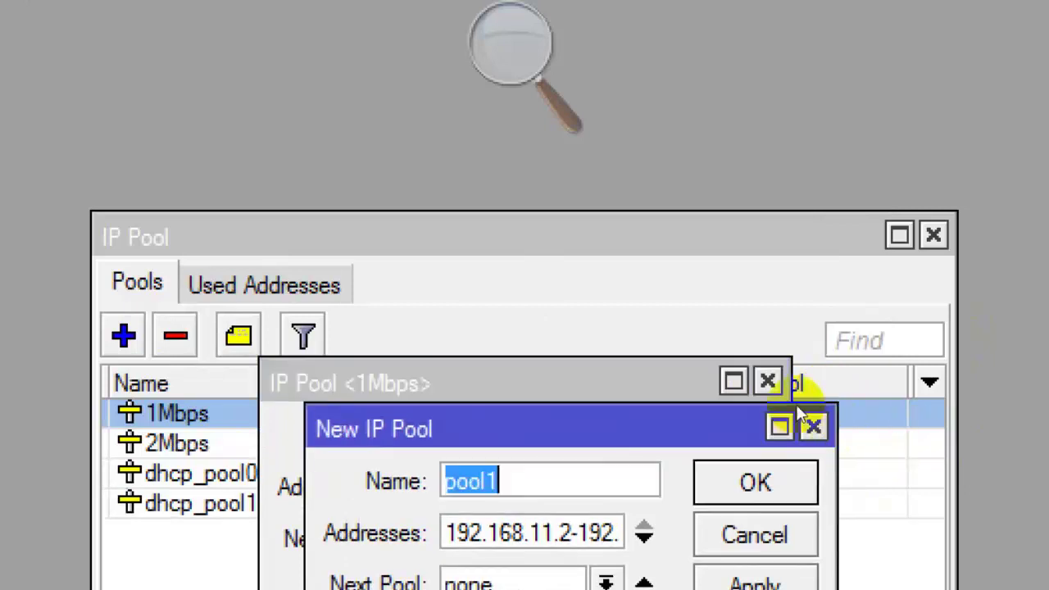
# Start a 3Mbps pool, changing the range's start octet to 13.
pyautogui.write('3Mbps')
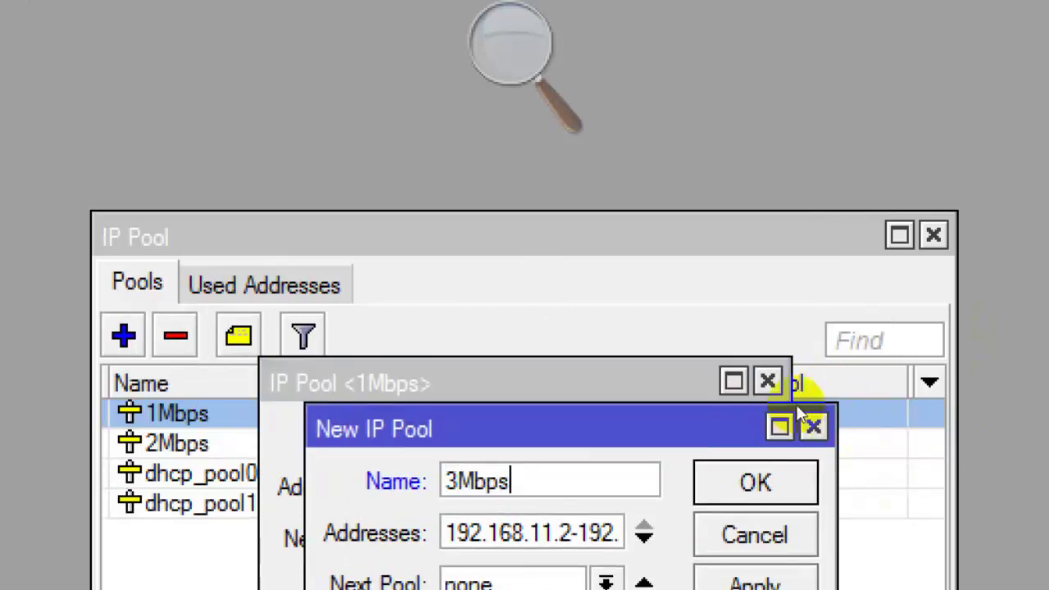
pyautogui.press('Tab')
pyautogui.press('Right')
pyautogui.press('Right')
pyautogui.press('Right')
pyautogui.press('Right')
pyautogui.press('Right')
pyautogui.press('Right')
pyautogui.press('Right')
pyautogui.press('Right')
pyautogui.press('Right')
pyautogui.press('Right')
pyautogui.press('BackSpace')
pyautogui.write('3')
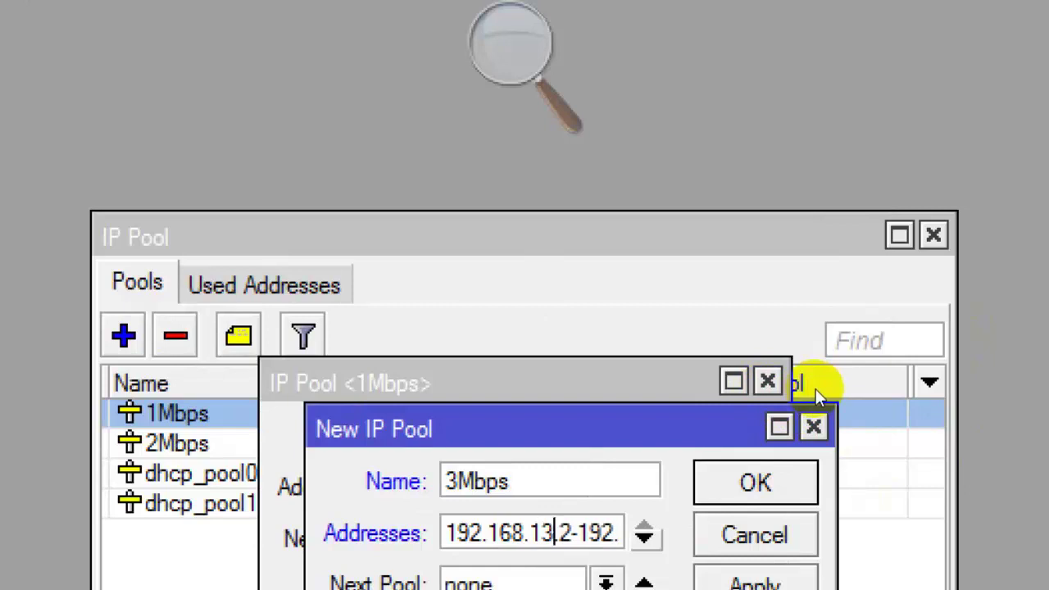
pyautogui.press('Right')
pyautogui.press('Right')
pyautogui.press('Right')
pyautogui.press('Right')
pyautogui.press('Right')
pyautogui.press('Right')
pyautogui.press('Right')
pyautogui.press('Right')
pyautogui.press('Right')
pyautogui.press('Right')
pyautogui.press('Right')
pyautogui.press('Right')
pyautogui.press('Right')
pyautogui.press('Left')
pyautogui.press('Left')
pyautogui.press('Left')
pyautogui.press('Right')
pyautogui.press('Right')
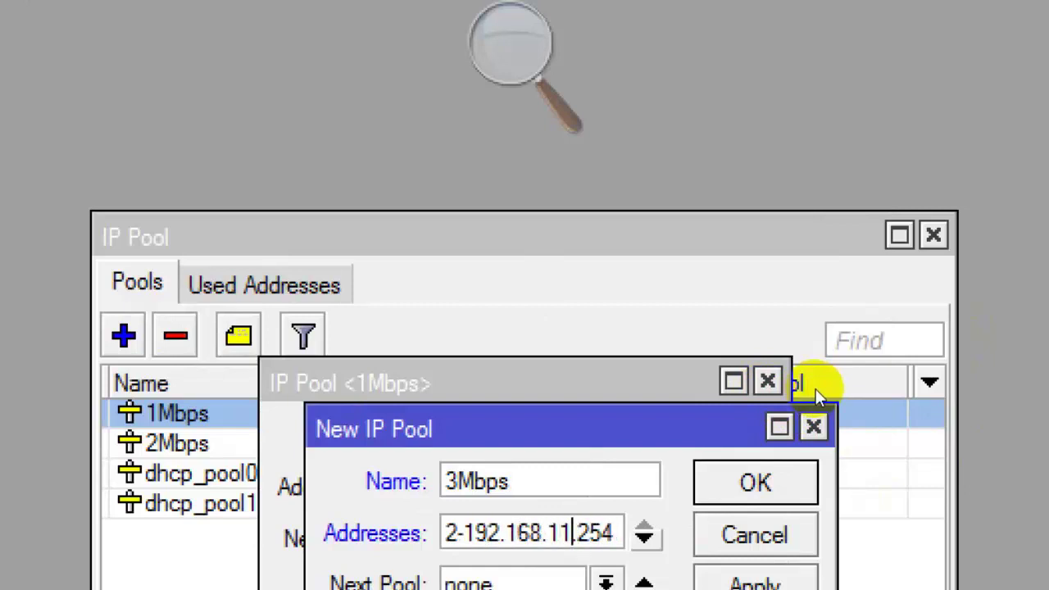
pyautogui.press('BackSpace')
# Save 3Mbps as 192.168.13.2-192.168.13.254, then shrink the pool list and move it top-left.
pyautogui.write('3')
pyautogui.press('Return')
pyautogui.press('Return')
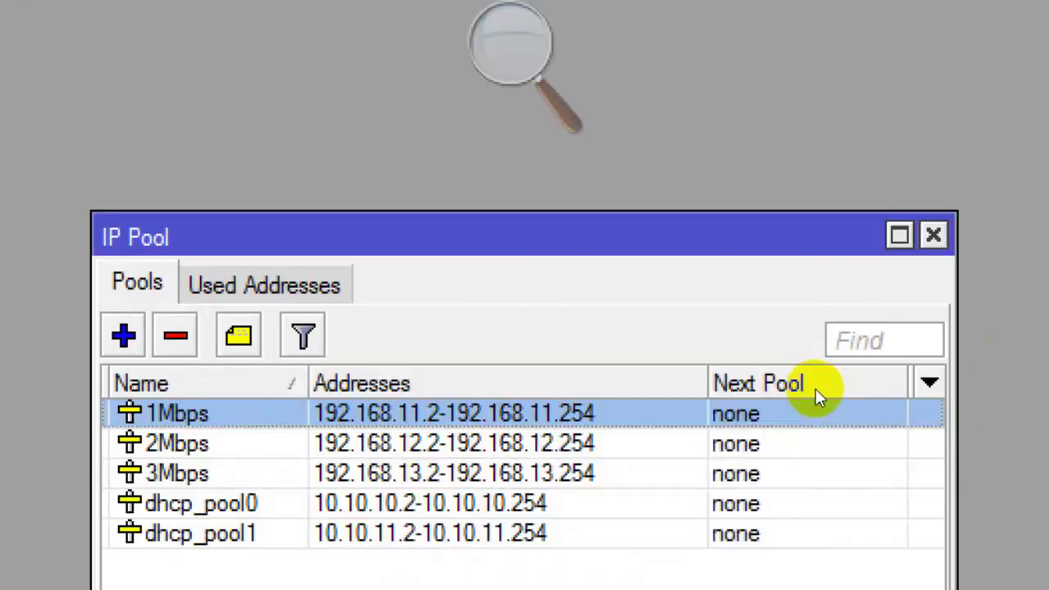
pyautogui.hotkey('shift', 'Down')
pyautogui.hotkey('shift', 'Up')
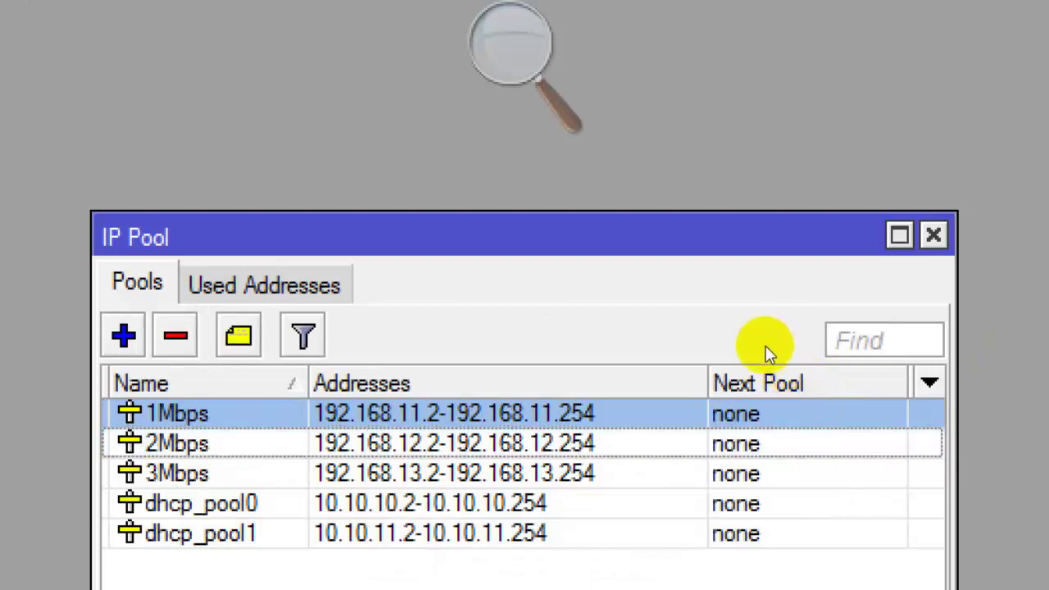
pyautogui.hotkey('shift', 'Down')
pyautogui.hotkey('shift', 'Down')
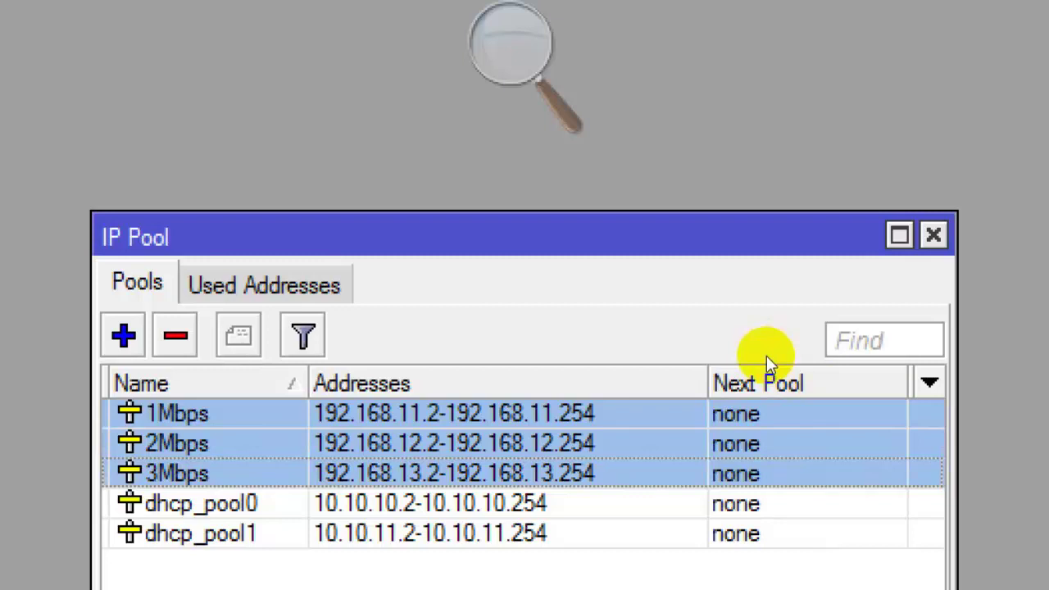
pyautogui.hotkey('shift', 'Up')
pyautogui.hotkey('shift', 'Up')
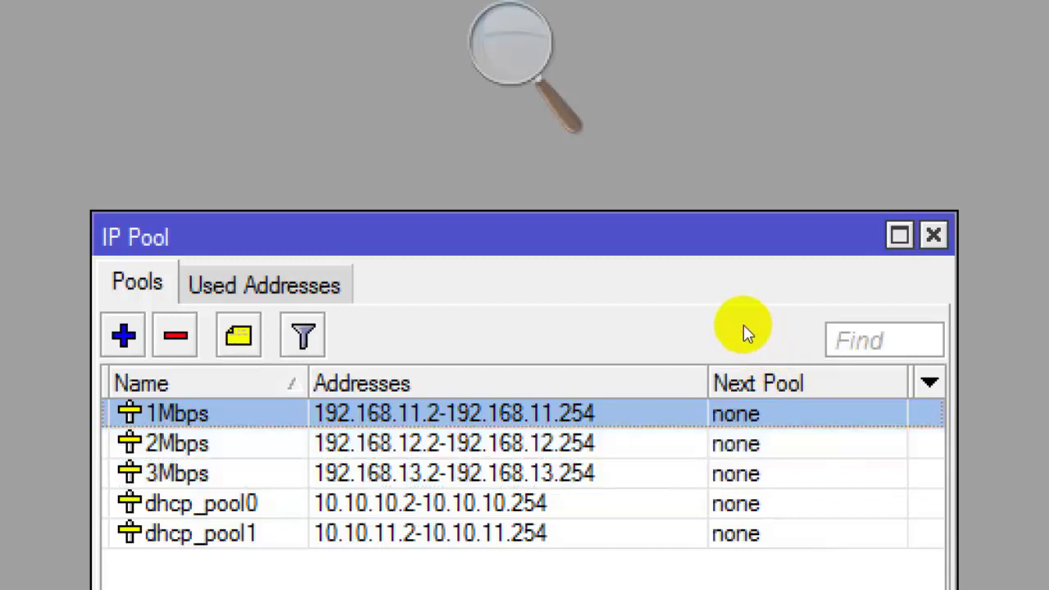
pyautogui.hotkey('shift', 'Down')
pyautogui.hotkey('shift', 'Down')
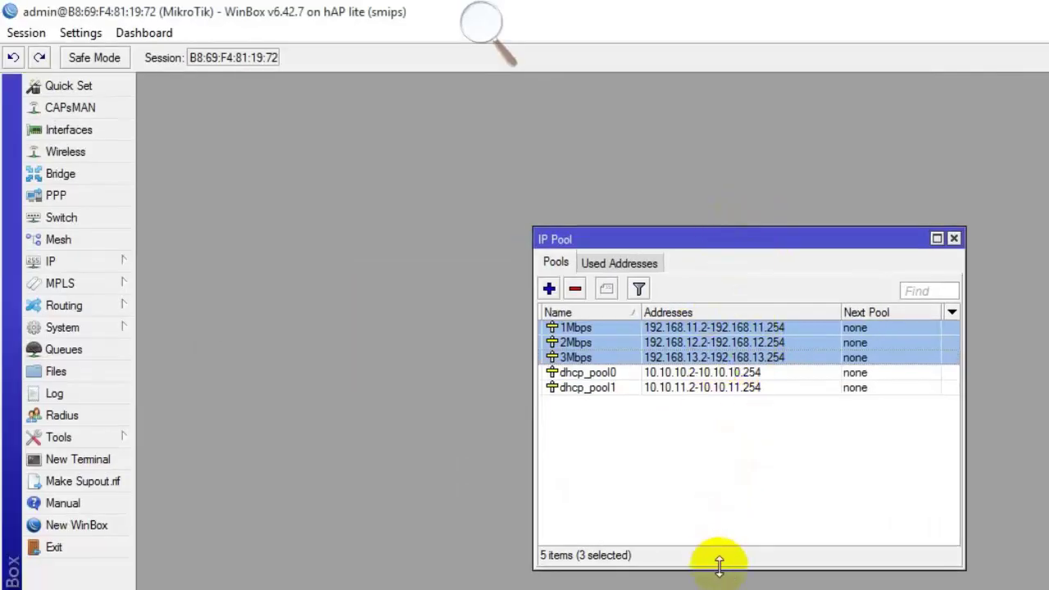
pyautogui.moveTo(721, 568); pyautogui.dragTo(728, 450)
pyautogui.moveTo(772, 246); pyautogui.dragTo(396, 107)
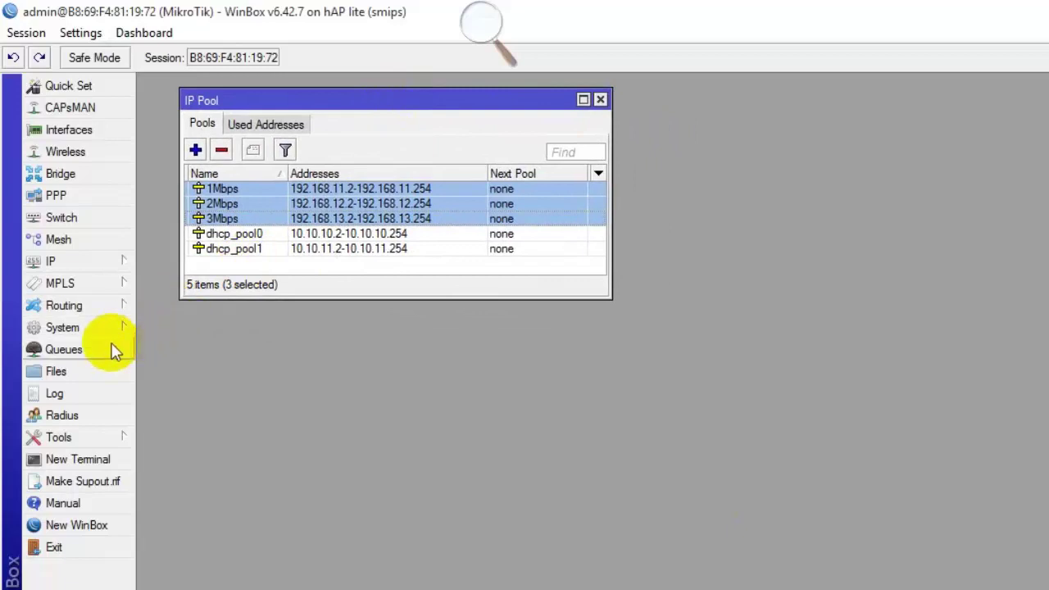
# Create pcq queue type 1Mbps_up with rate 1M, classified by source address only.
pyautogui.click(64, 349)
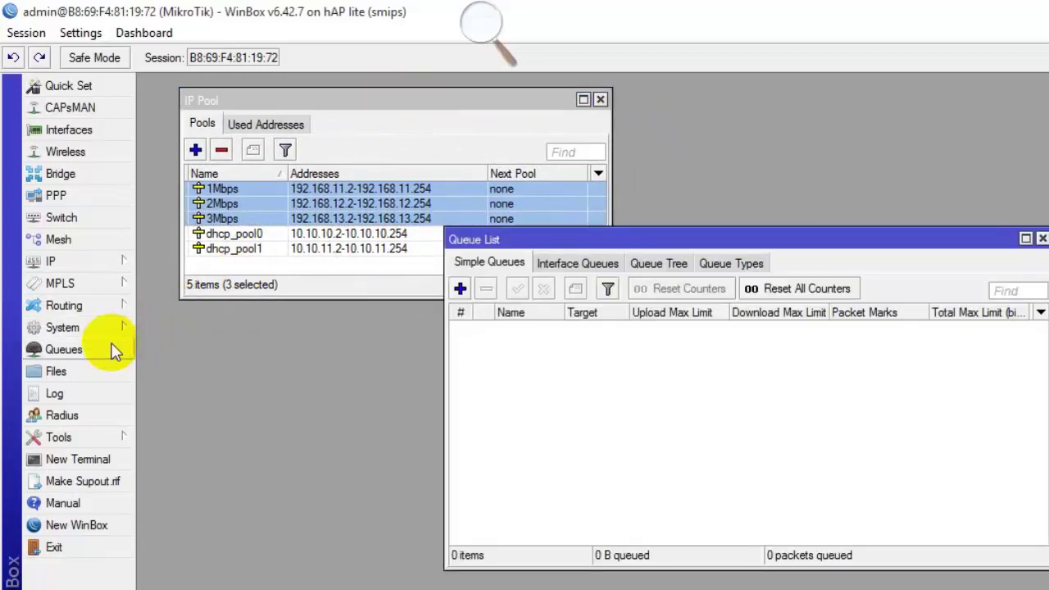
pyautogui.click(731, 263)
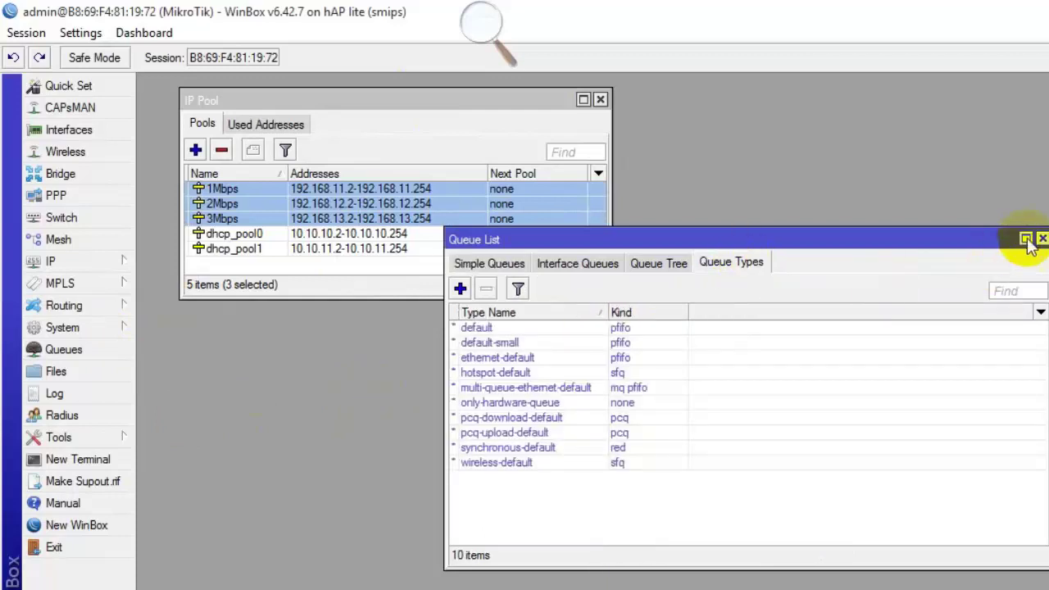
pyautogui.click(1026, 239)
pyautogui.click(150, 131)
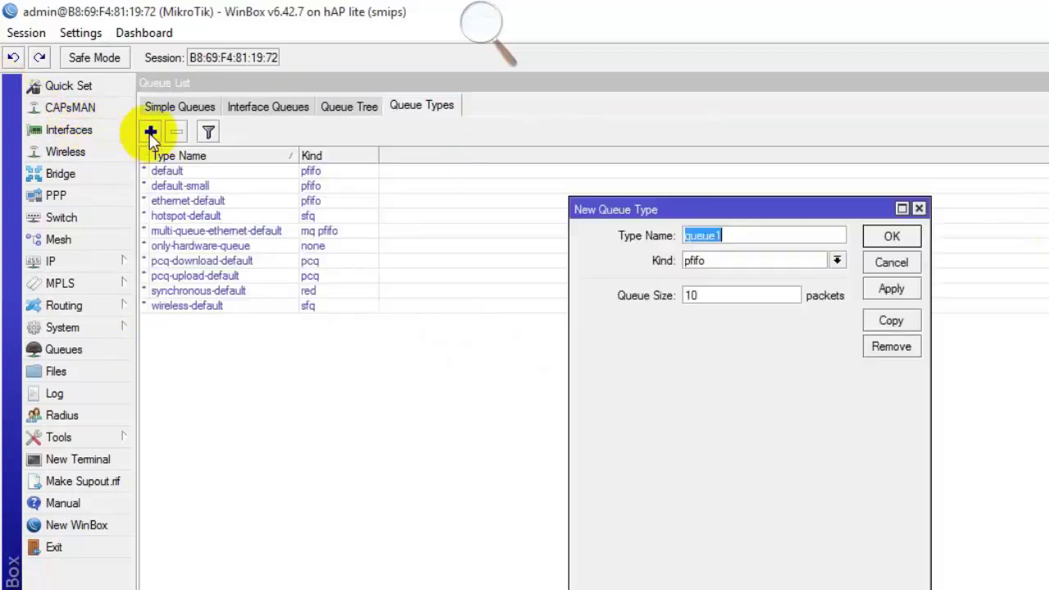
pyautogui.write('1M')
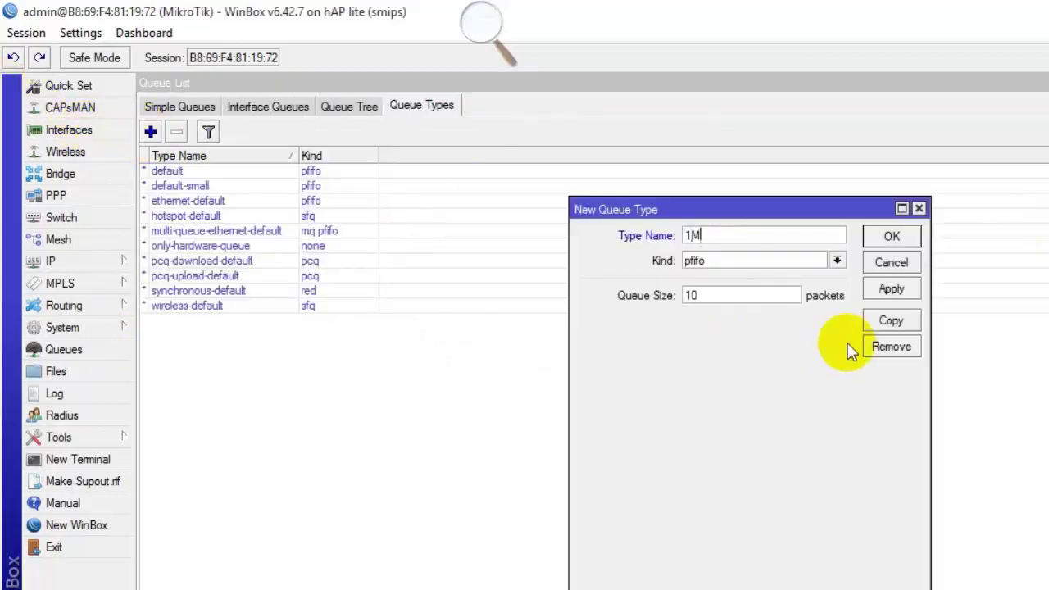
pyautogui.write('bps_up')
pyautogui.click(741, 262)
pyautogui.click(721, 313)
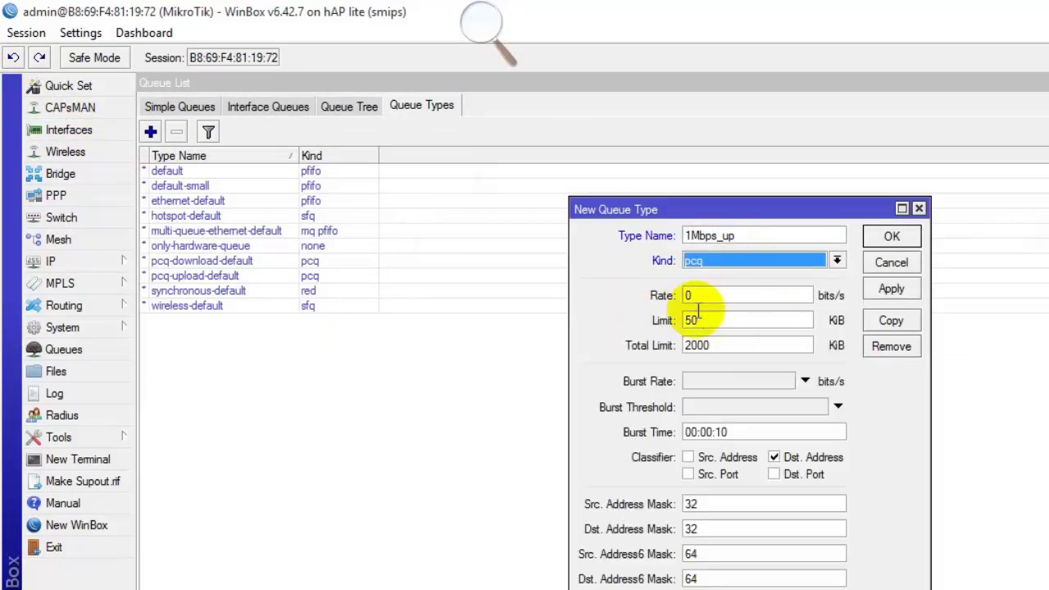
pyautogui.doubleClick(755, 295)
pyautogui.write('1M')
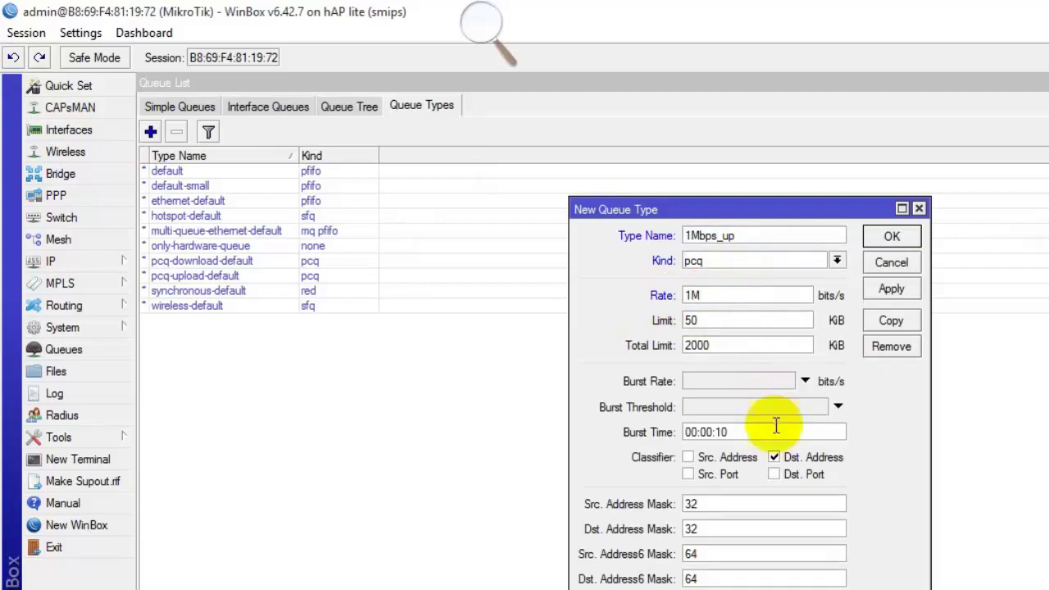
pyautogui.click(758, 457)
pyautogui.click(785, 458)
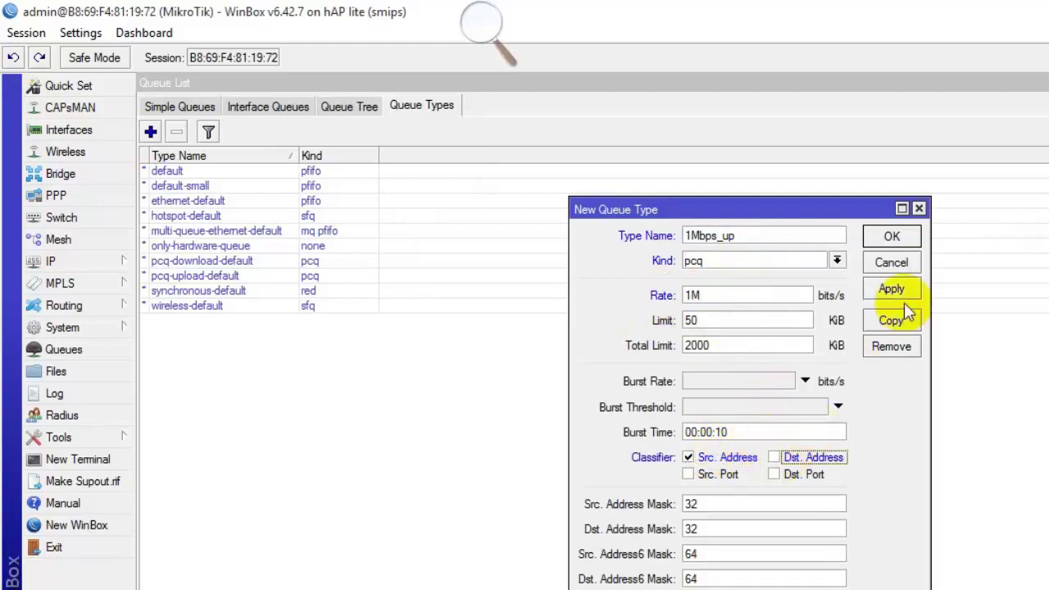
pyautogui.click(892, 289)
# Copy it into queue type 2Mbps_up with a 2M rate.
pyautogui.click(893, 321)
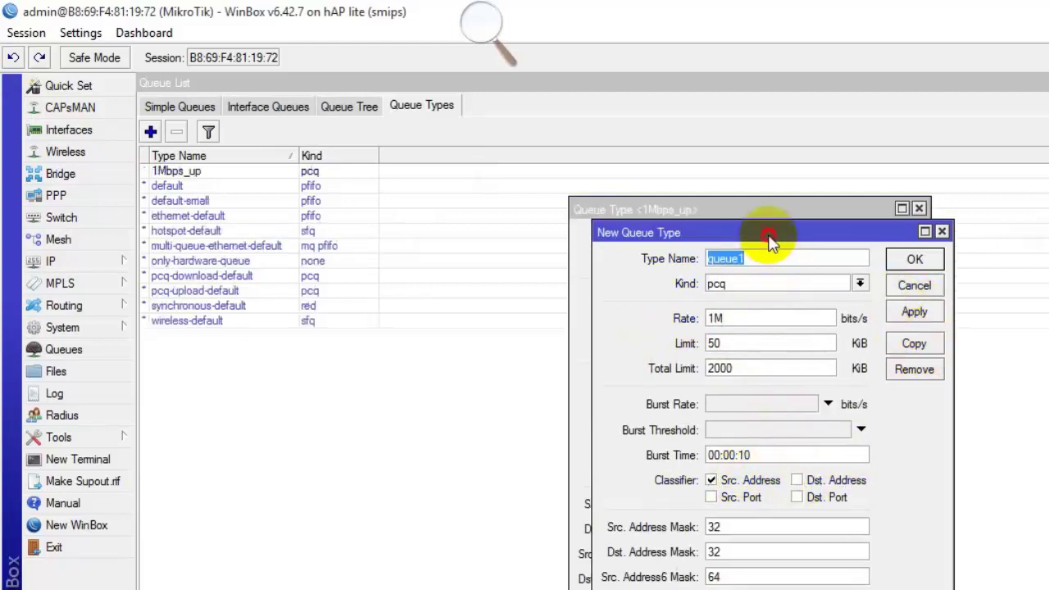
pyautogui.moveTo(772, 229); pyautogui.dragTo(934, 230)
pyautogui.moveTo(583, 215); pyautogui.dragTo(384, 223)
pyautogui.click(934, 259)
pyautogui.write('2Mbps_')
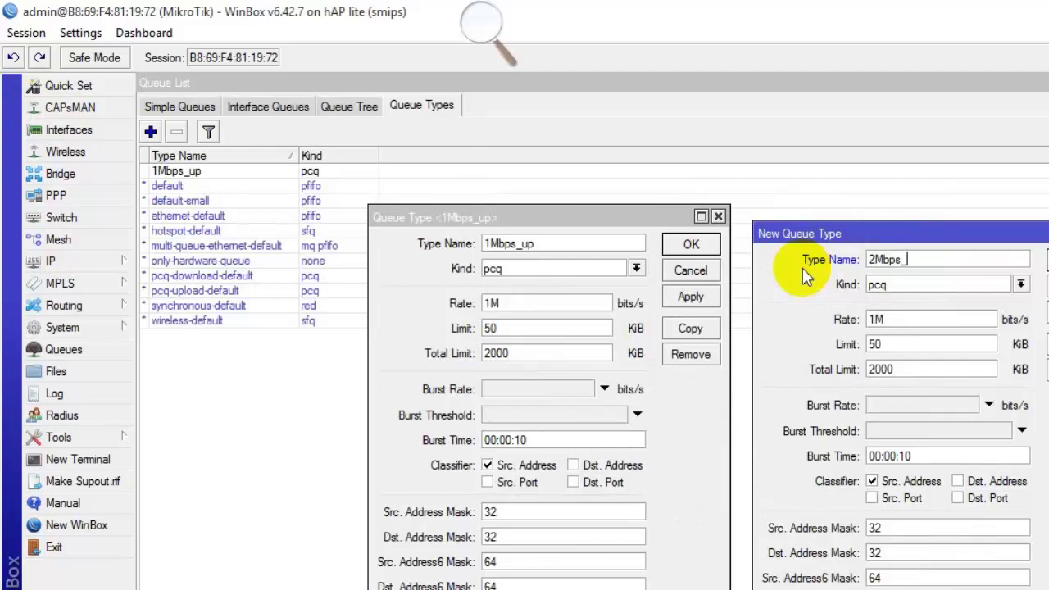
pyautogui.write('uo')
pyautogui.press('BackSpace')
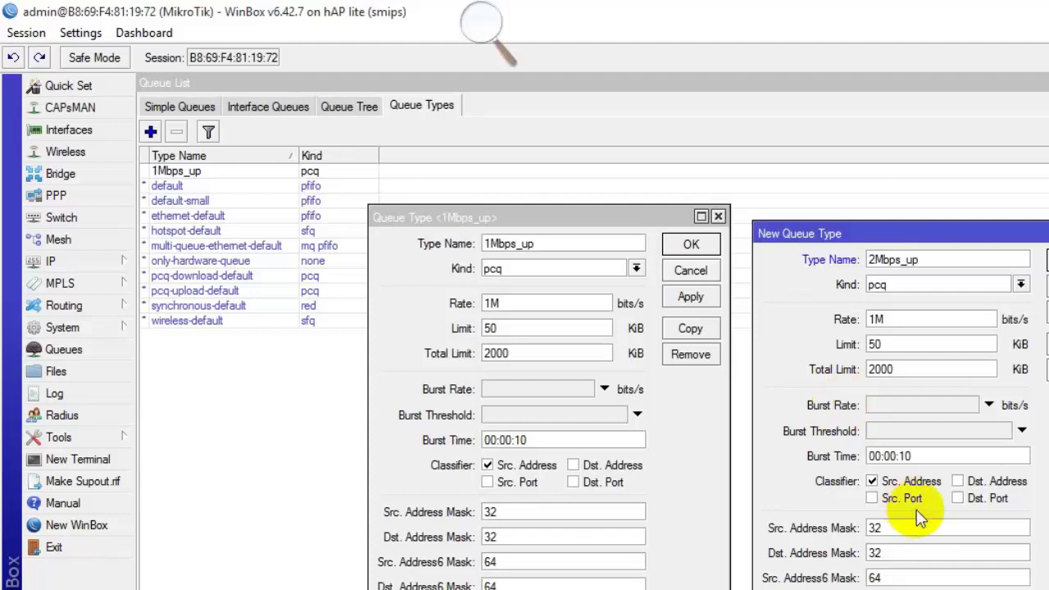
pyautogui.click(869, 321)
pyautogui.write('2')
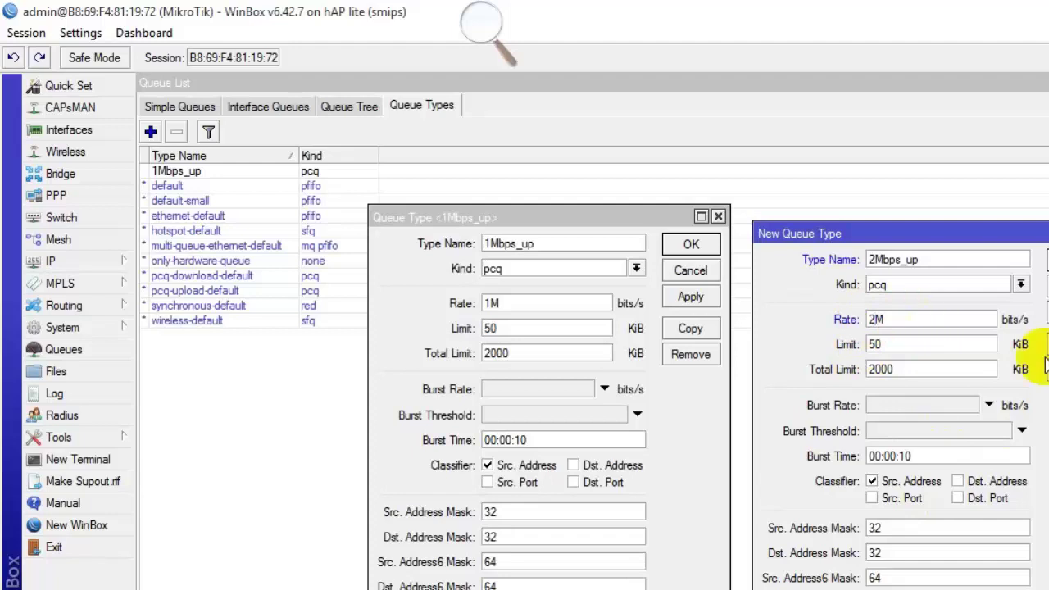
pyautogui.click(1047, 313)
# Copy again into 3Mbps_up with a 3M rate and close all three edit windows.
pyautogui.click(1046, 344)
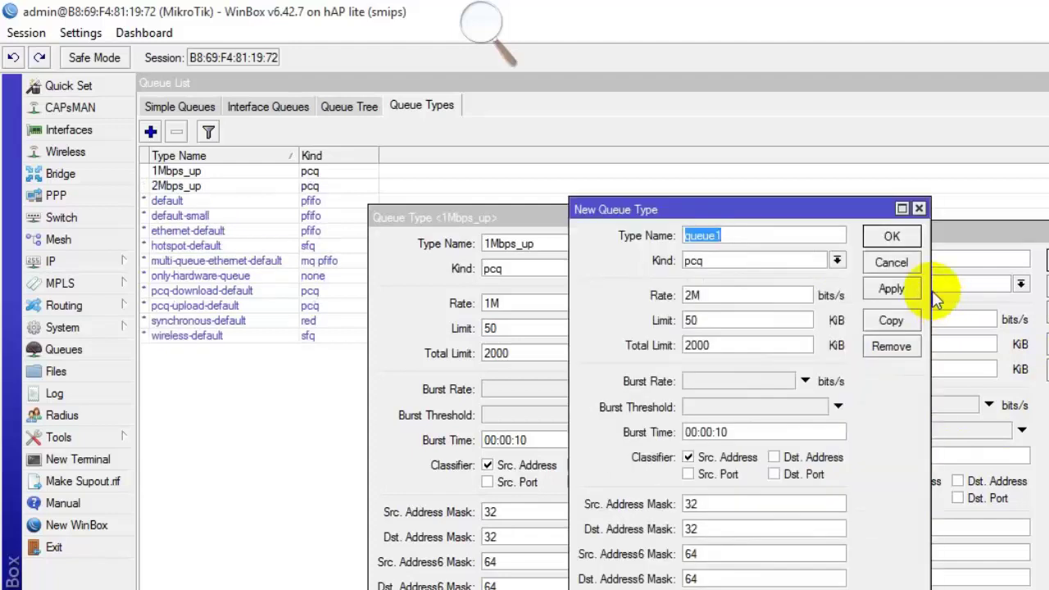
pyautogui.write('3Mbps_up')
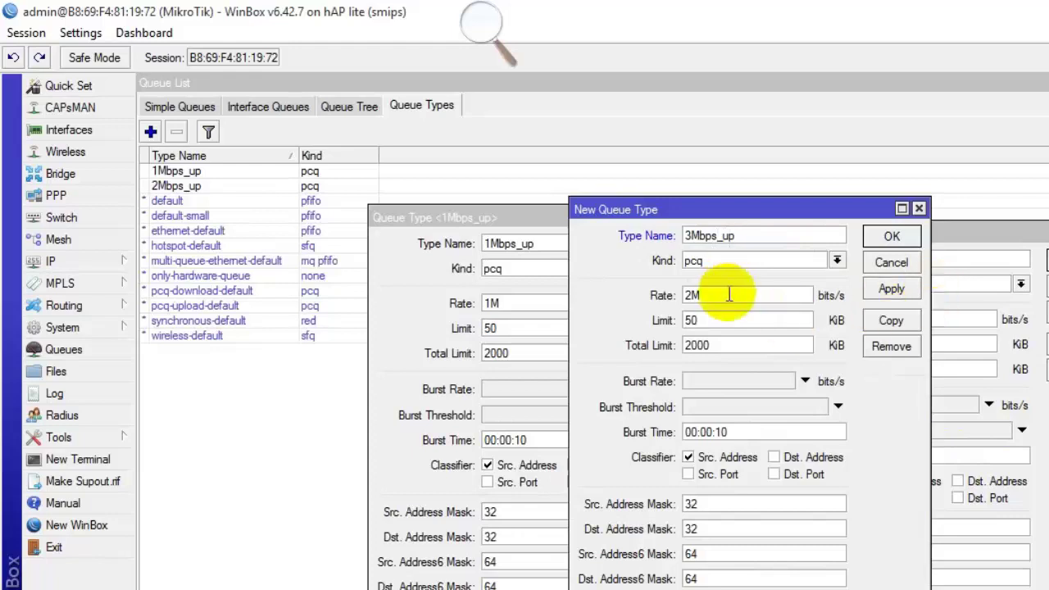
pyautogui.click(688, 295)
pyautogui.press('BackSpace')
pyautogui.write('3')
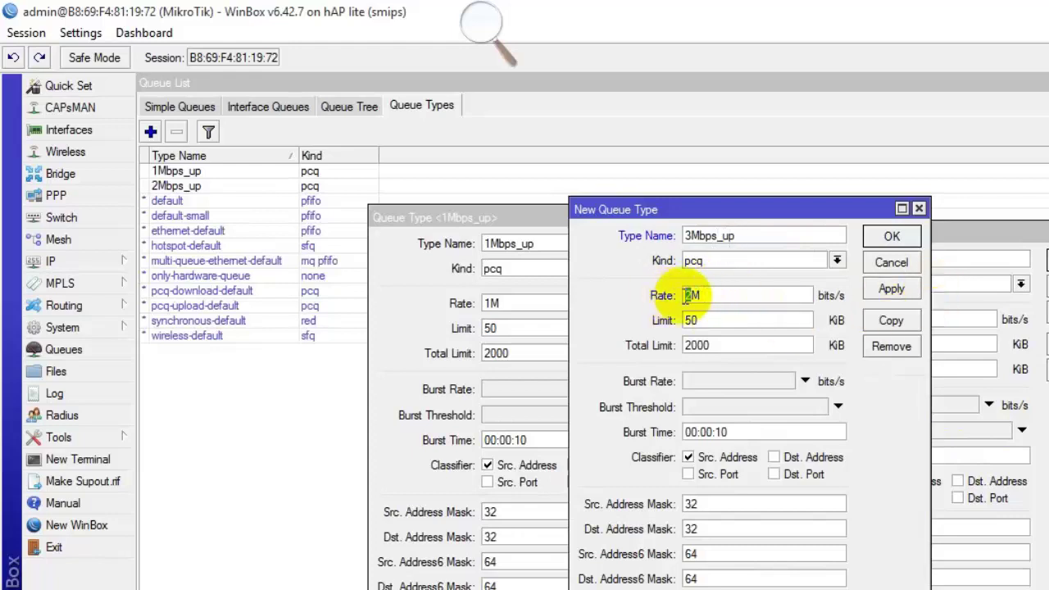
pyautogui.click(891, 288)
pyautogui.click(891, 236)
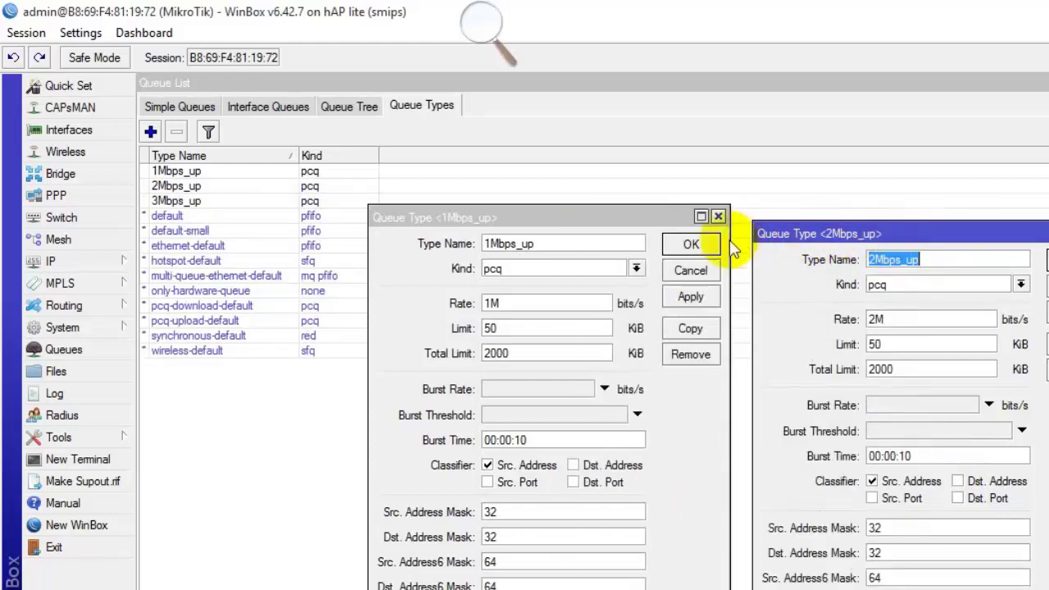
pyautogui.click(706, 242)
pyautogui.click(1042, 260)
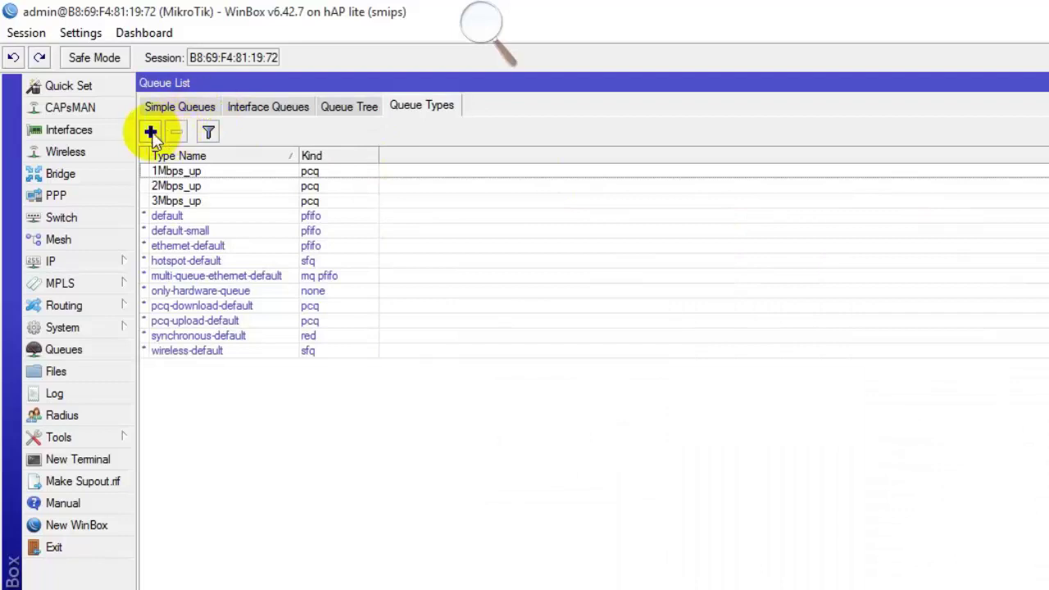
# Create pcq queue type 3Mbps_dl with a 3M rate.
pyautogui.click(150, 131)
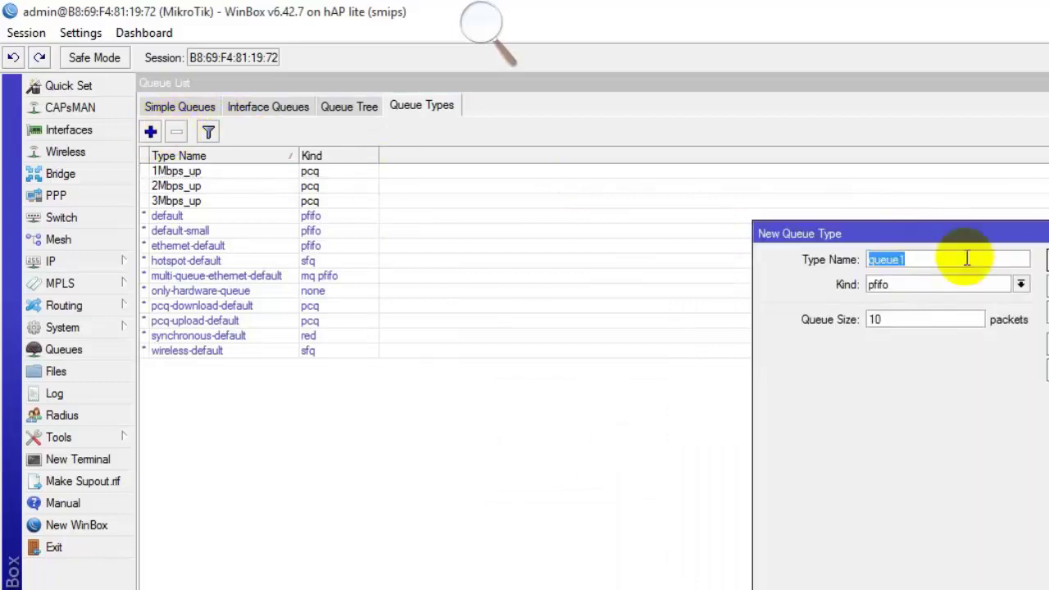
pyautogui.write('3Mbps_dl')
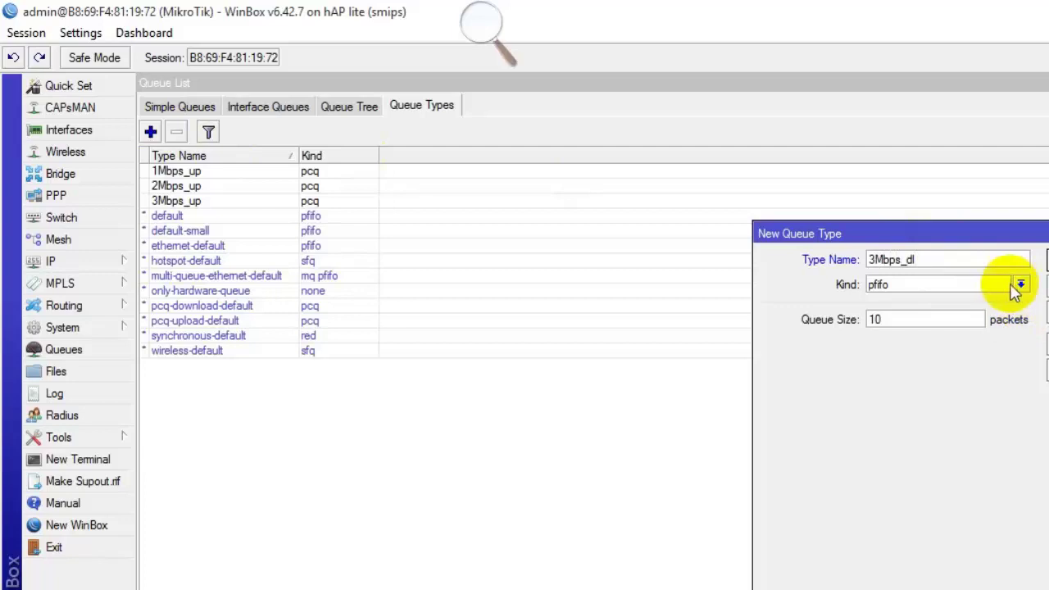
pyautogui.click(1020, 285)
pyautogui.click(855, 326)
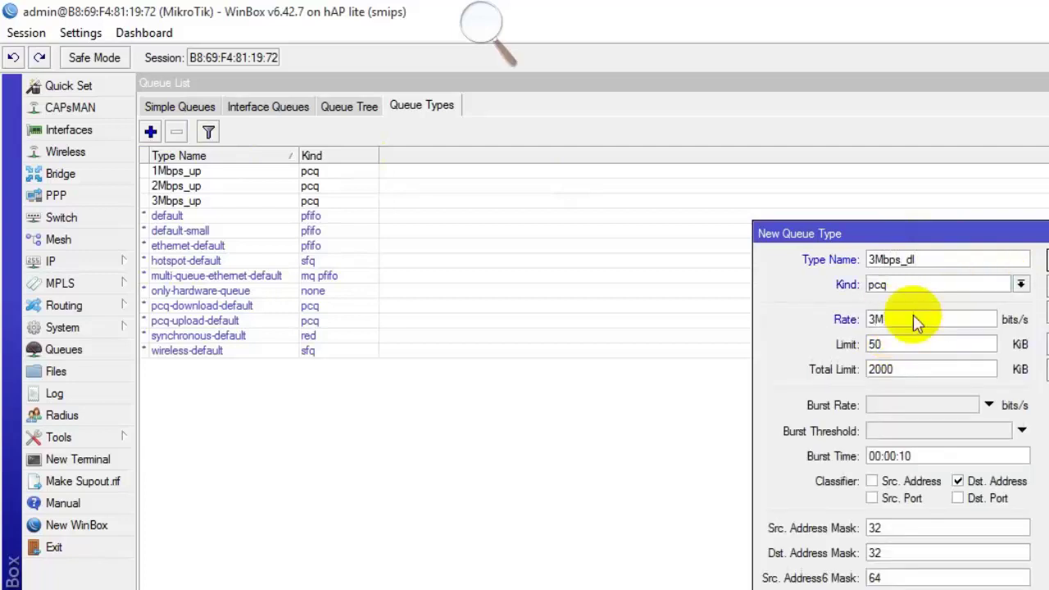
pyautogui.click(1042, 336)
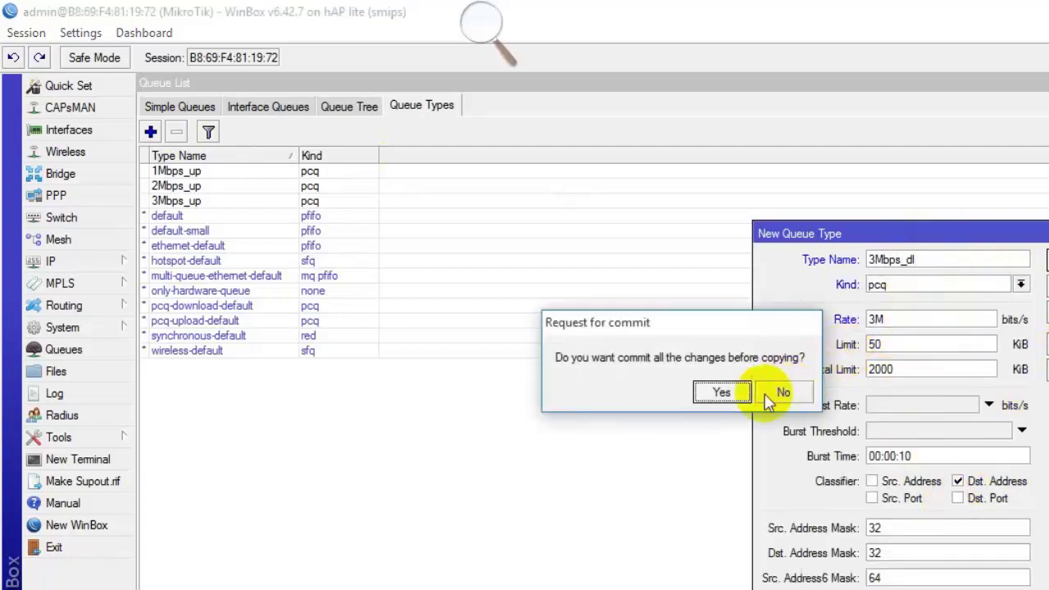
pyautogui.click(730, 390)
# Copy it into a 2M type named 2Mbps and a 1M type named 1Mbps_dl.
pyautogui.write('2')
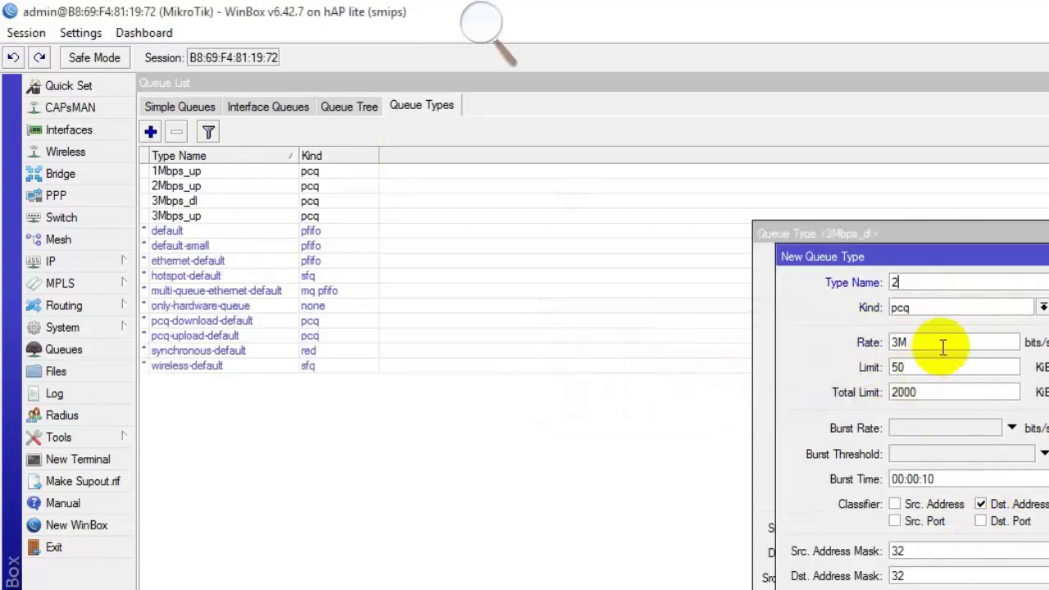
pyautogui.write('Mbps')
pyautogui.doubleClick(907, 341)
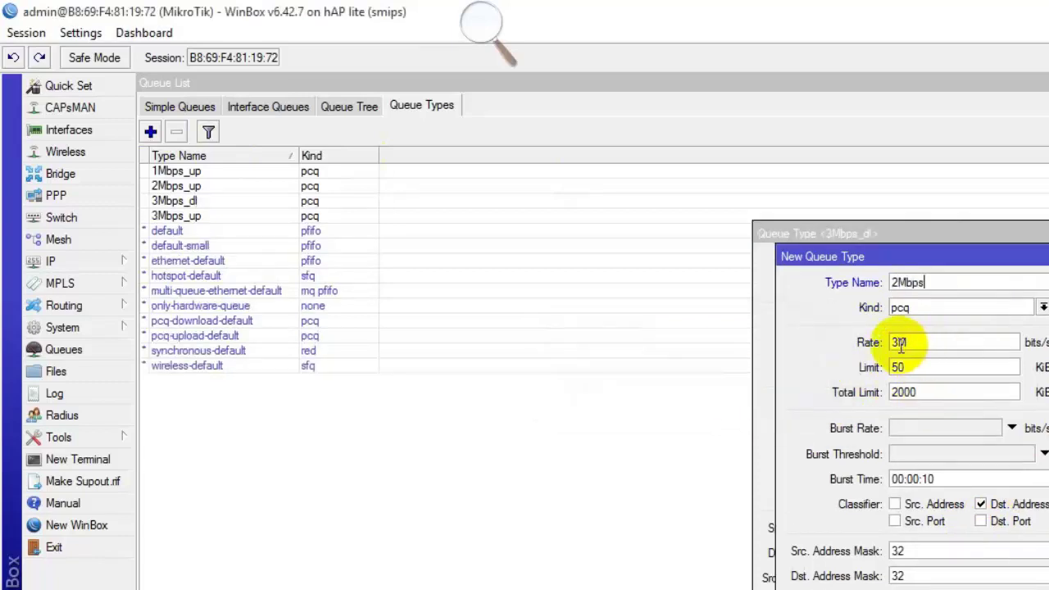
pyautogui.write('2M')
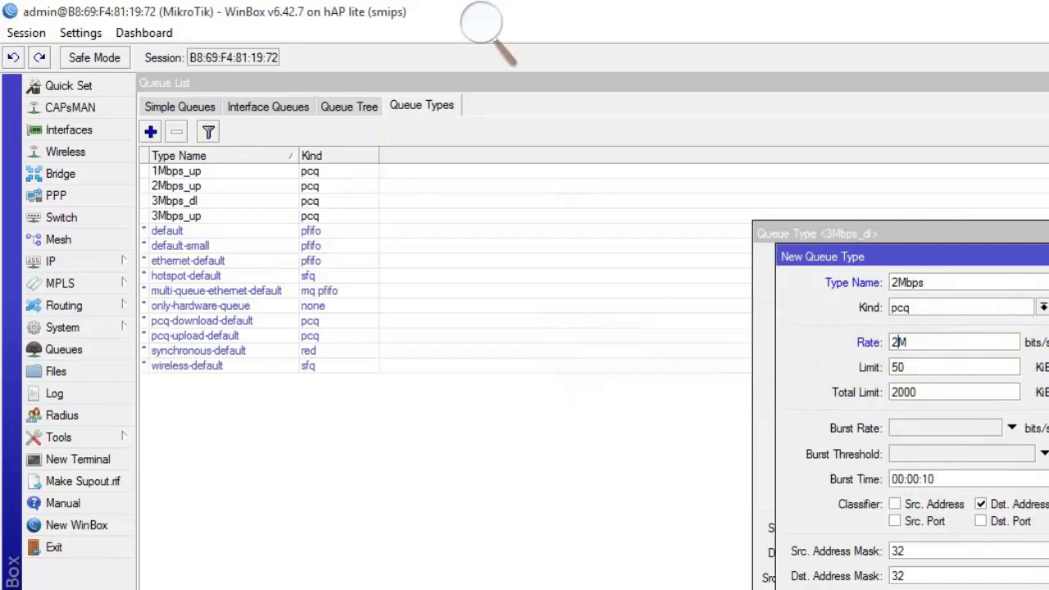
pyautogui.click(1042, 336)
pyautogui.click(710, 393)
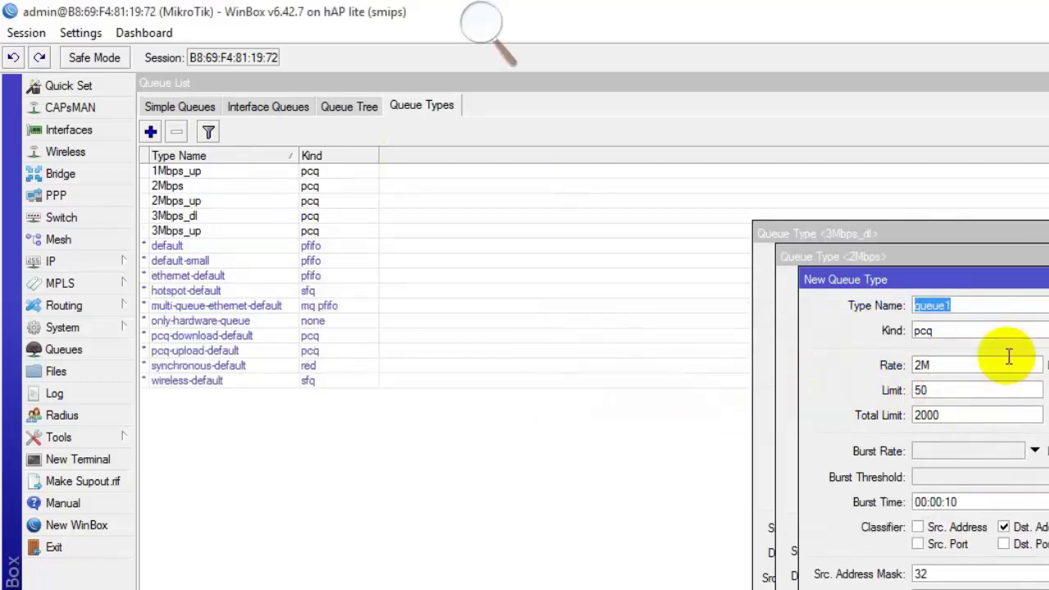
pyautogui.write('1Mbps_dl')
pyautogui.doubleClick(922, 366)
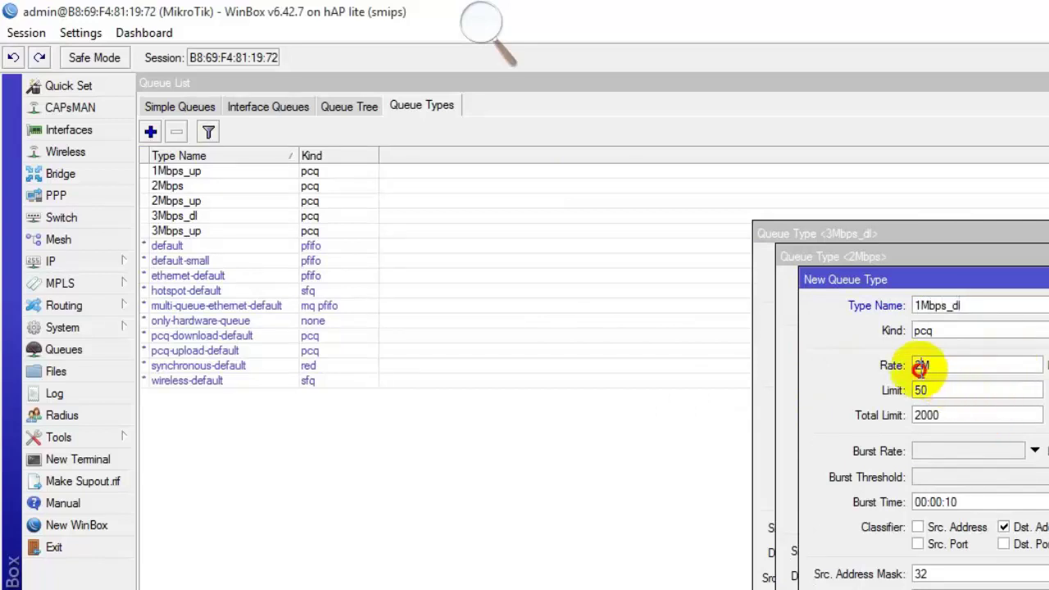
pyautogui.write('1M')
pyautogui.click(1038, 305)
# Rename 2Mbps to 2Mbps_dl and select all six custom PCQ queue types.
pyautogui.click(926, 282)
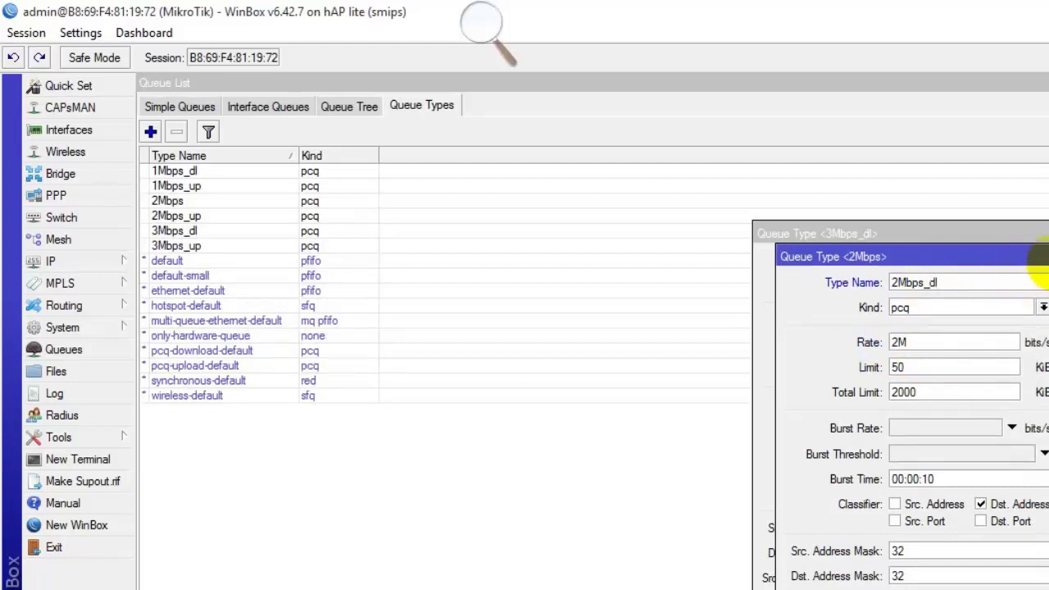
pyautogui.click(1045, 283)
pyautogui.click(1045, 259)
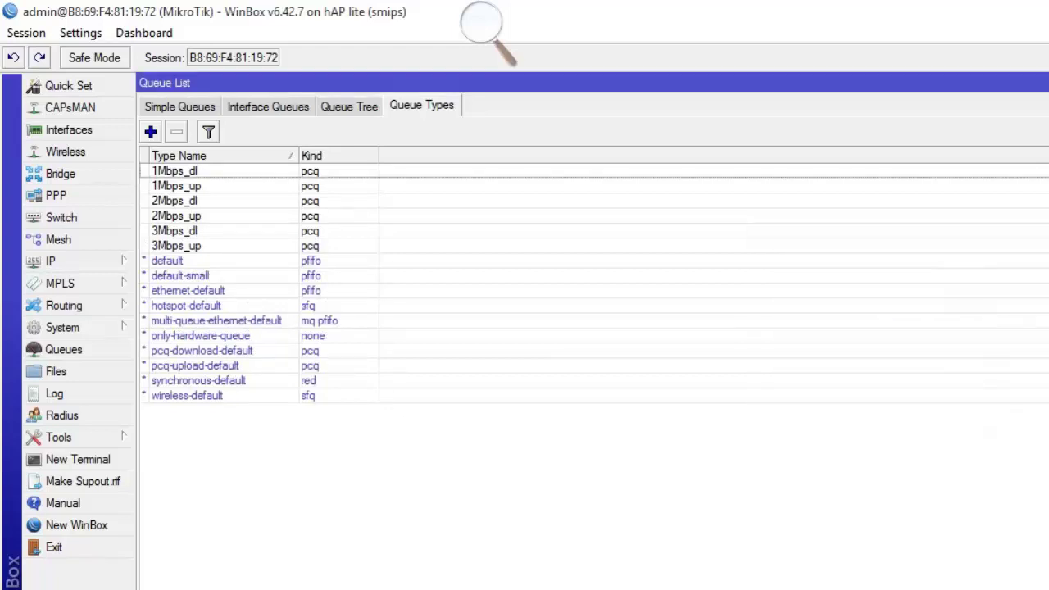
pyautogui.click(310, 171)
pyautogui.keyDown('ctrl'); pyautogui.click(309, 186); pyautogui.keyUp('ctrl')
pyautogui.keyDown('ctrl'); pyautogui.click(312, 215); pyautogui.keyUp('ctrl')
pyautogui.keyDown('ctrl'); pyautogui.click(313, 217); pyautogui.keyUp('ctrl')
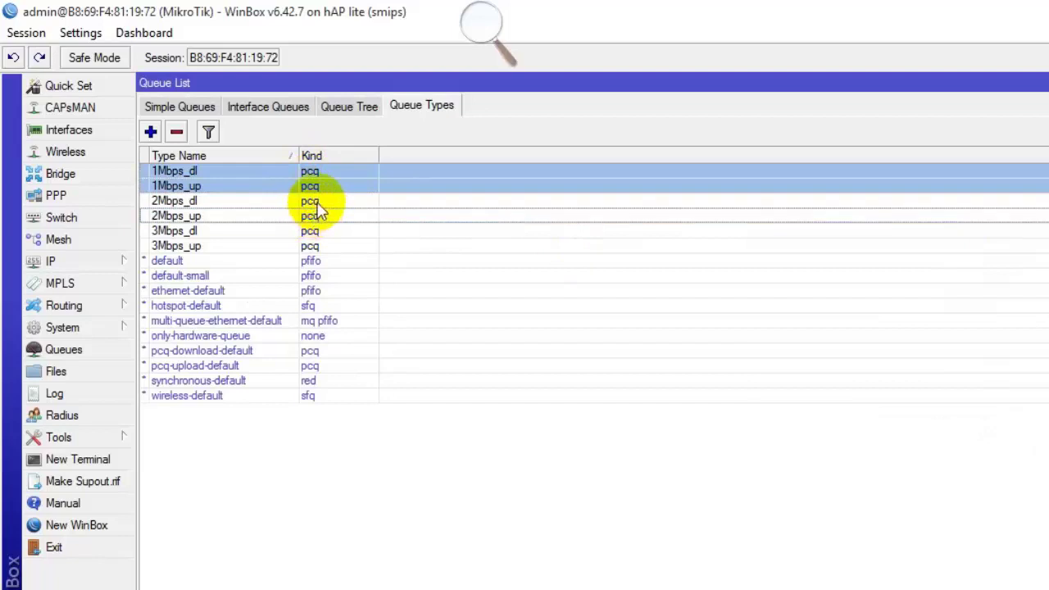
pyautogui.keyDown('ctrl'); pyautogui.click(316, 216); pyautogui.keyUp('ctrl')
pyautogui.keyDown('ctrl'); pyautogui.click(318, 213); pyautogui.keyUp('ctrl')
pyautogui.keyDown('shift'); pyautogui.click(316, 216); pyautogui.keyUp('shift')
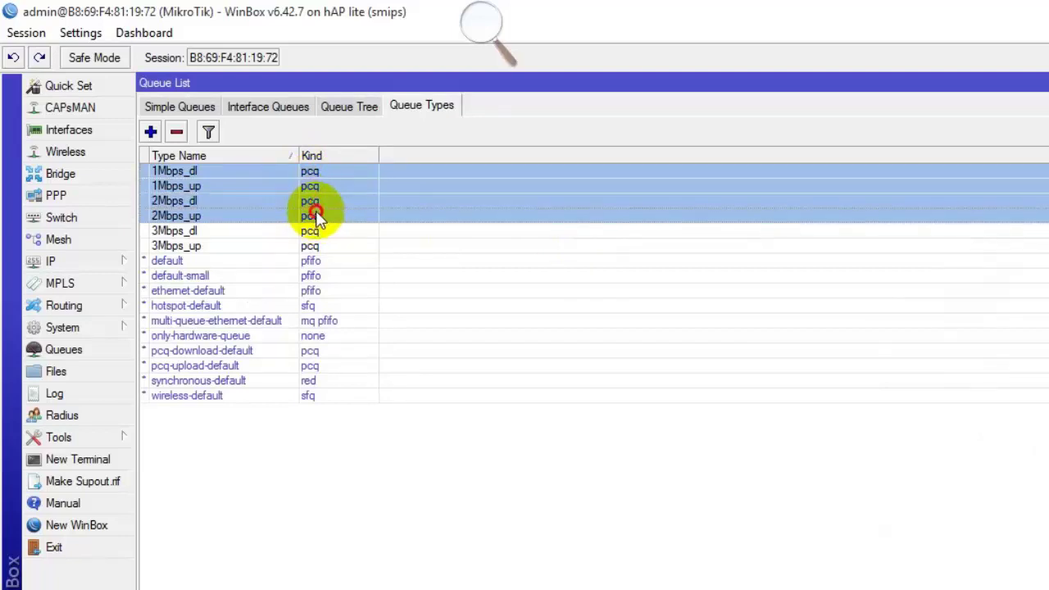
pyautogui.keyDown('shift'); pyautogui.click(316, 230); pyautogui.keyUp('shift')
pyautogui.keyDown('shift'); pyautogui.click(315, 246); pyautogui.keyUp('shift')
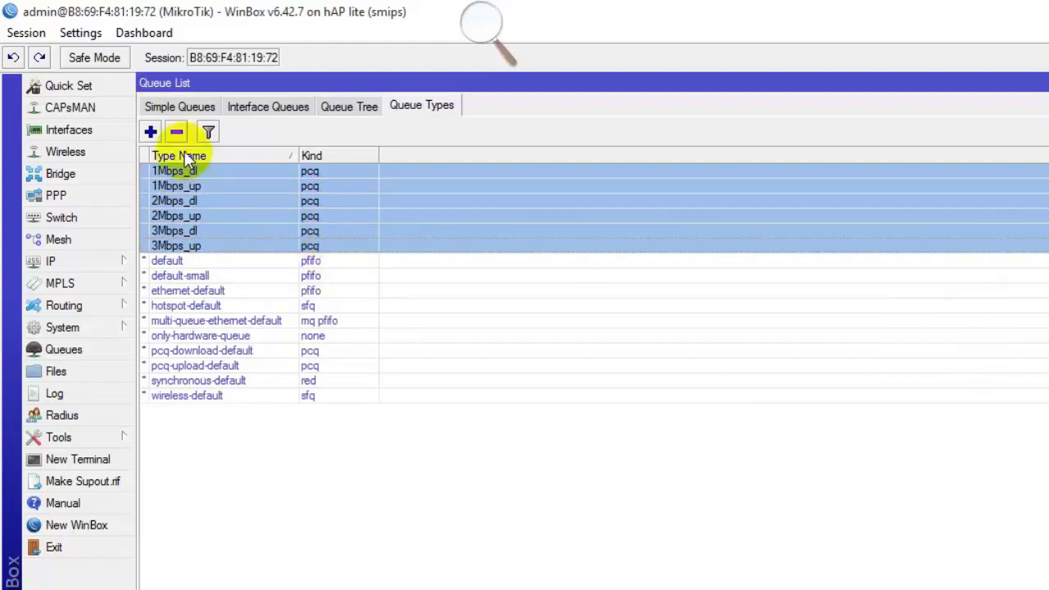
pyautogui.click(164, 107)
# Start a new simple queue named 1Mbps targeting 192.168.11.0/24.
pyautogui.click(150, 131)
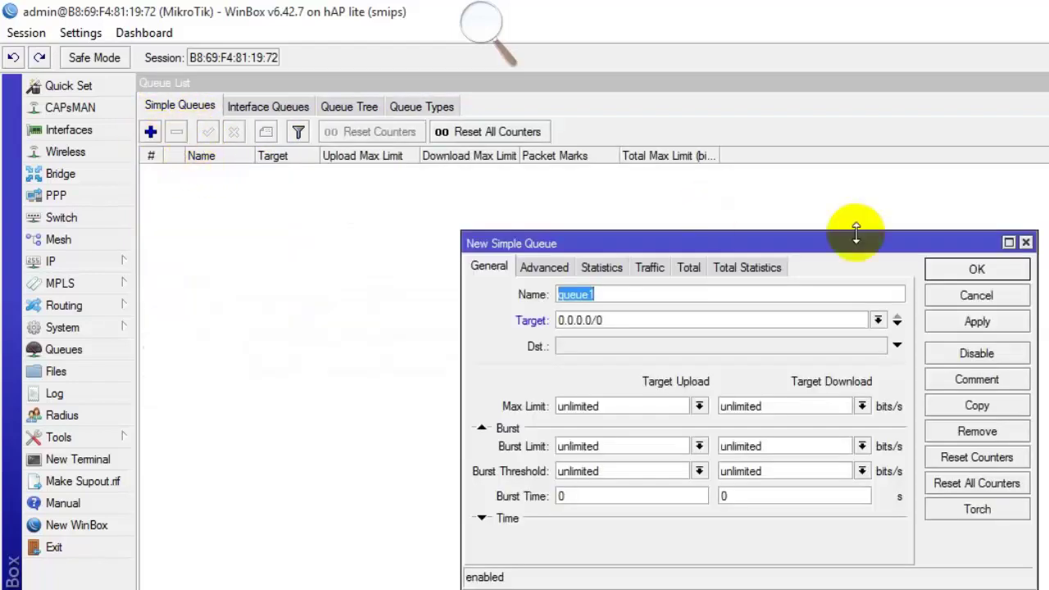
pyautogui.write('1Mbps')
pyautogui.press('Tab')
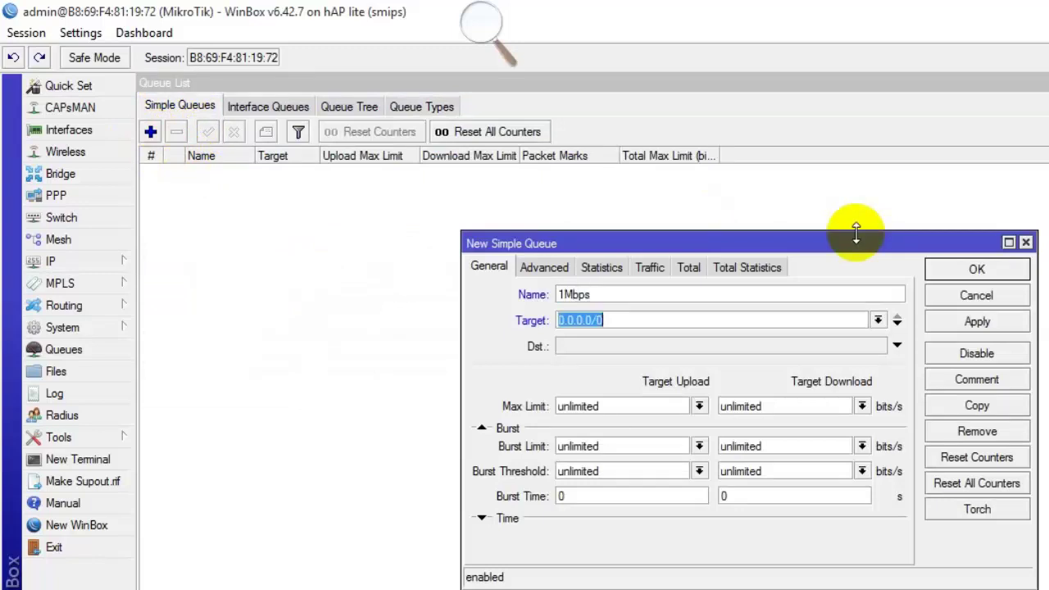
pyautogui.write('10.10.')
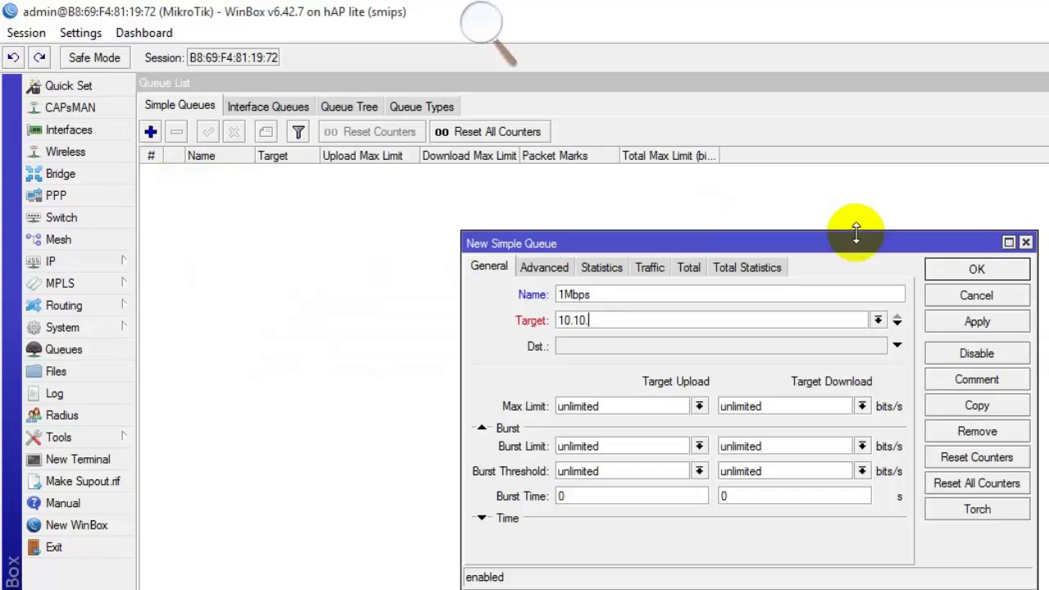
pyautogui.press('BackSpace')
pyautogui.press('BackSpace')
pyautogui.press('BackSpace')
pyautogui.press('BackSpace')
pyautogui.write('92.168.11.0/24')
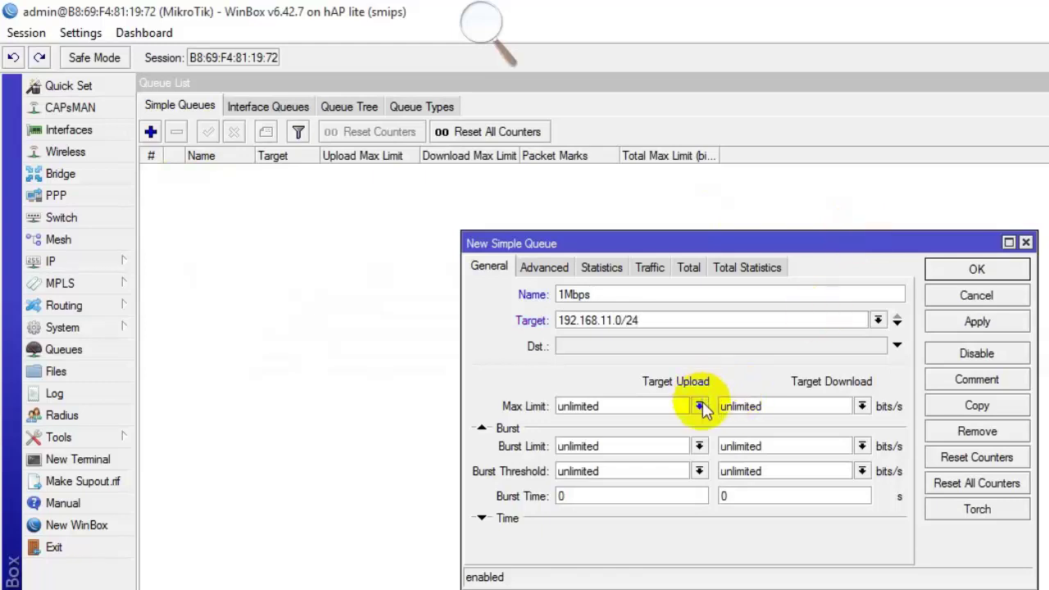
# Set the queue types to 1Mbps_up for upload and 1Mbps_dl for download.
pyautogui.click(540, 268)
pyautogui.click(661, 429)
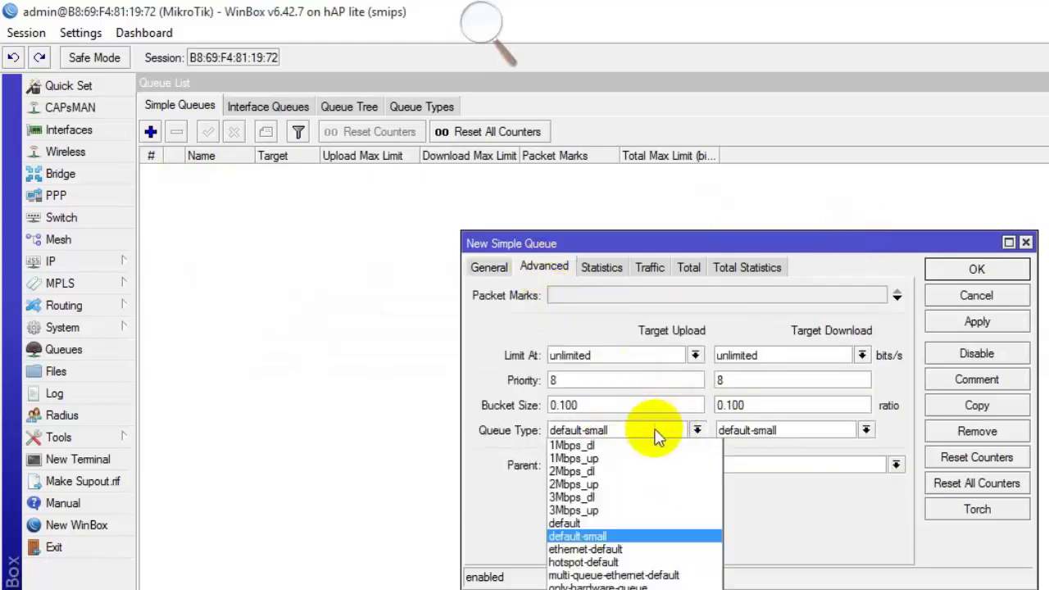
pyautogui.click(590, 458)
pyautogui.click(737, 432)
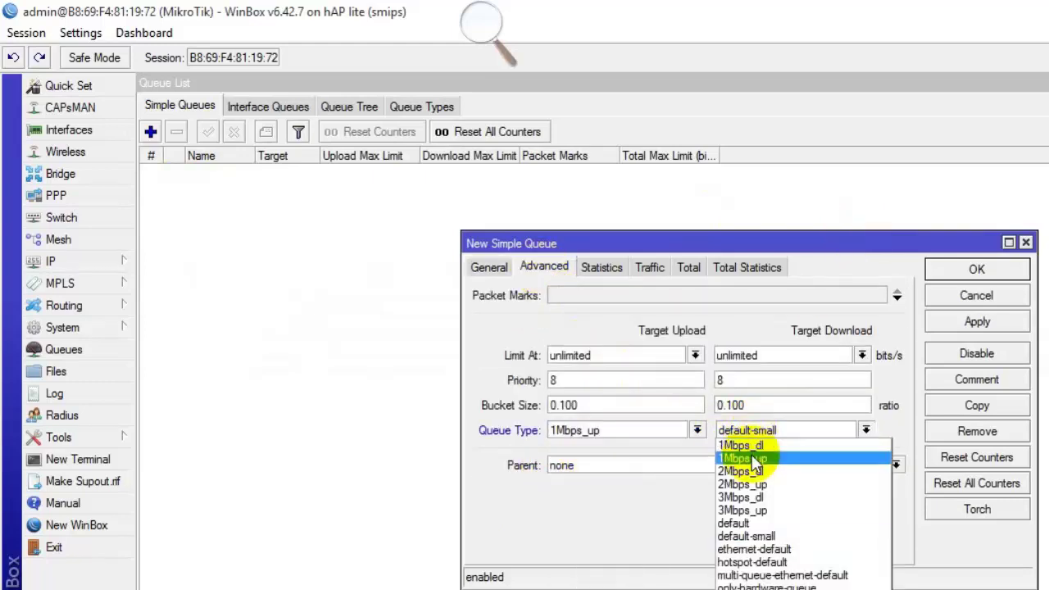
pyautogui.click(737, 447)
pyautogui.click(486, 268)
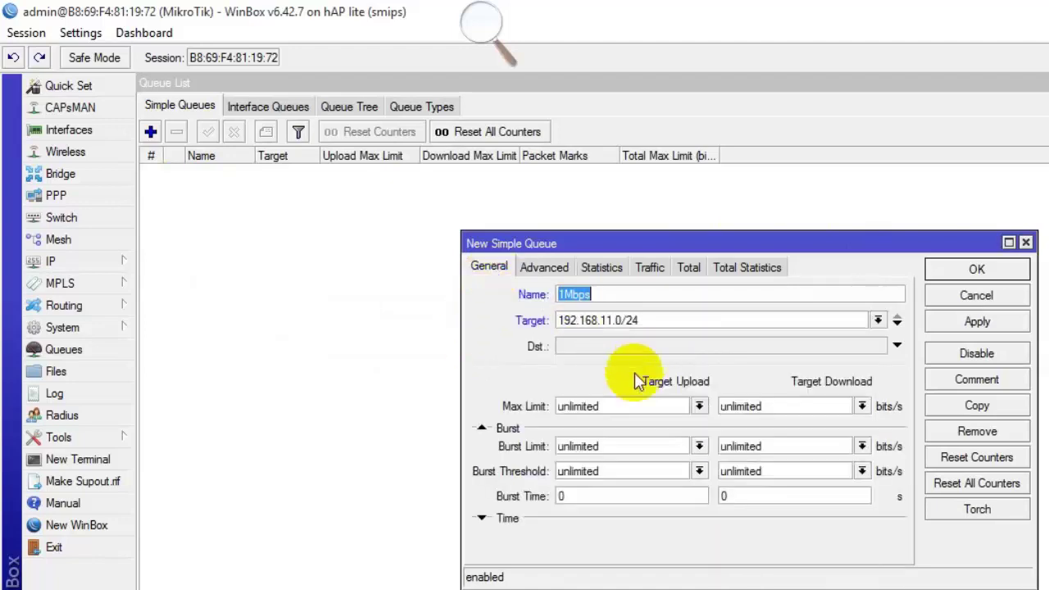
# Set 10M upload and download max limits and apply the 1Mbps queue.
pyautogui.doubleClick(571, 398)
pyautogui.write('10')
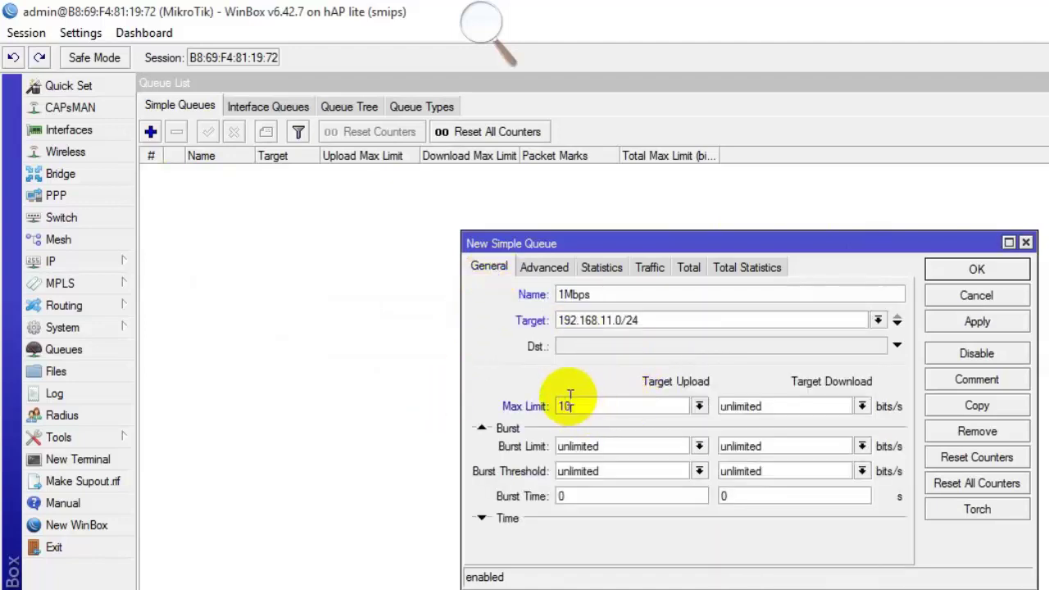
pyautogui.write('Mb')
pyautogui.press('BackSpace')
pyautogui.press('Tab')
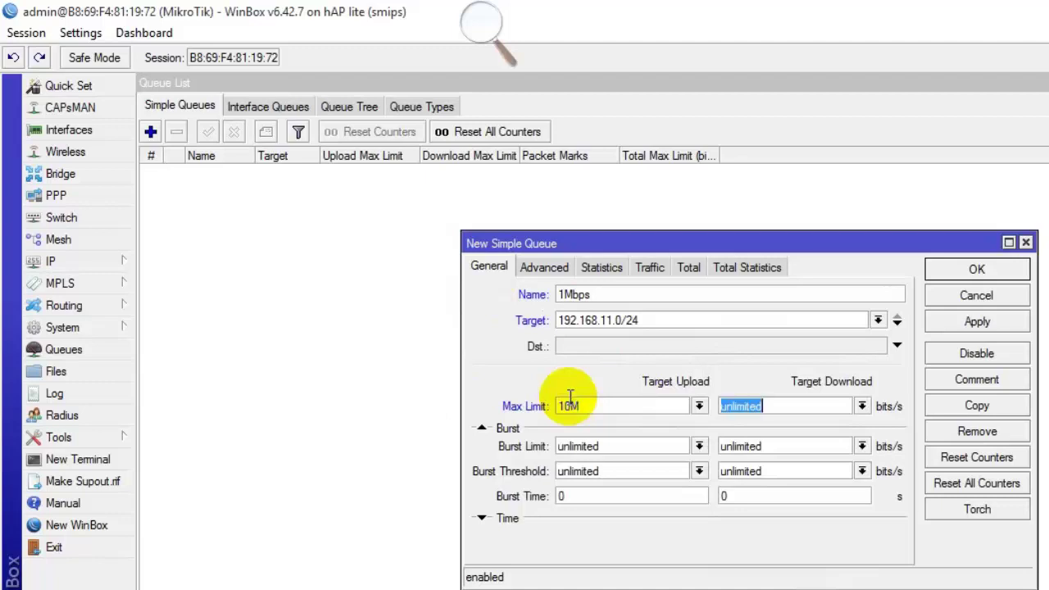
pyautogui.write('10M')
pyautogui.click(973, 353)
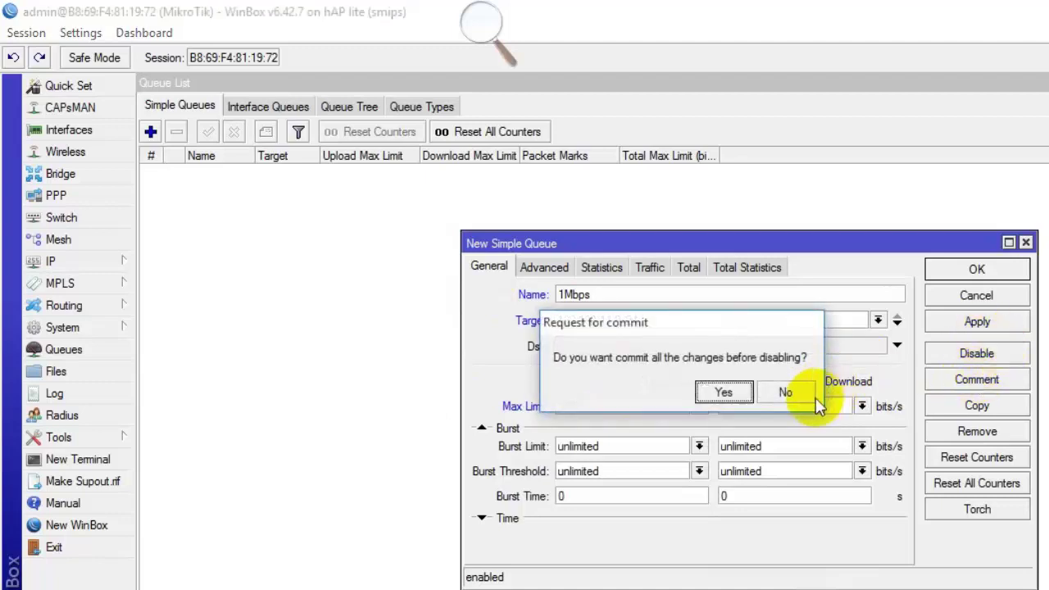
pyautogui.click(735, 392)
pyautogui.click(975, 353)
pyautogui.click(979, 323)
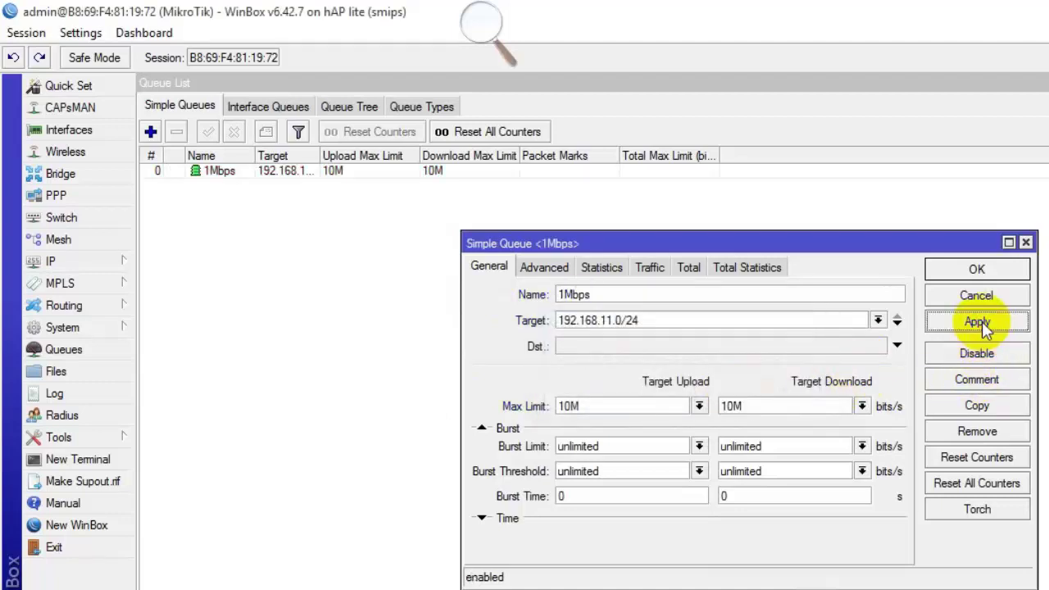
# Copy the queue as 2Mbps with 2Mbps_up/2Mbps_dl queue types and save it.
pyautogui.click(976, 405)
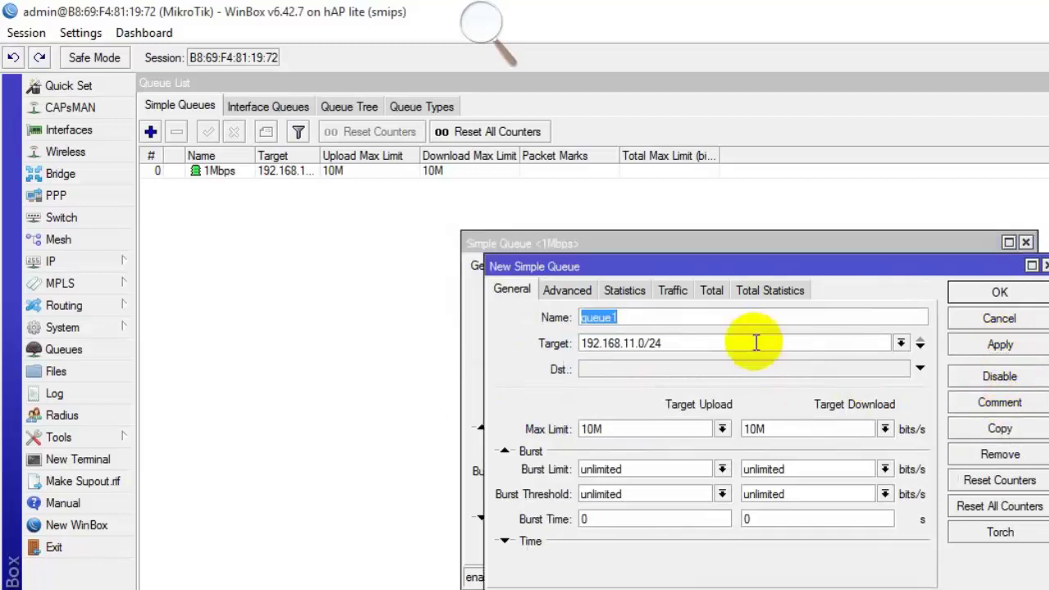
pyautogui.write('2Mbps')
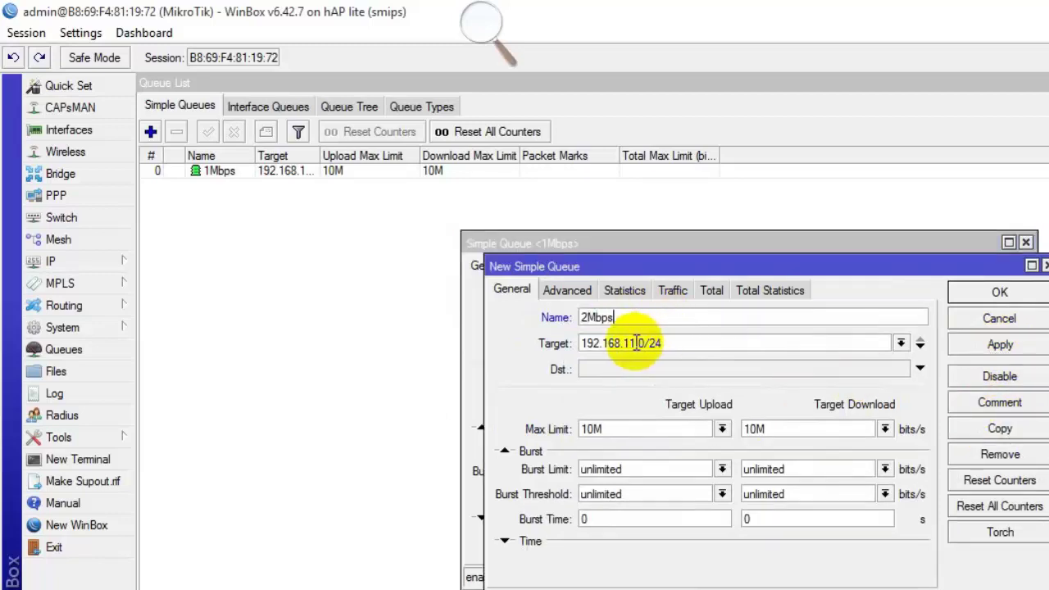
pyautogui.click(576, 294)
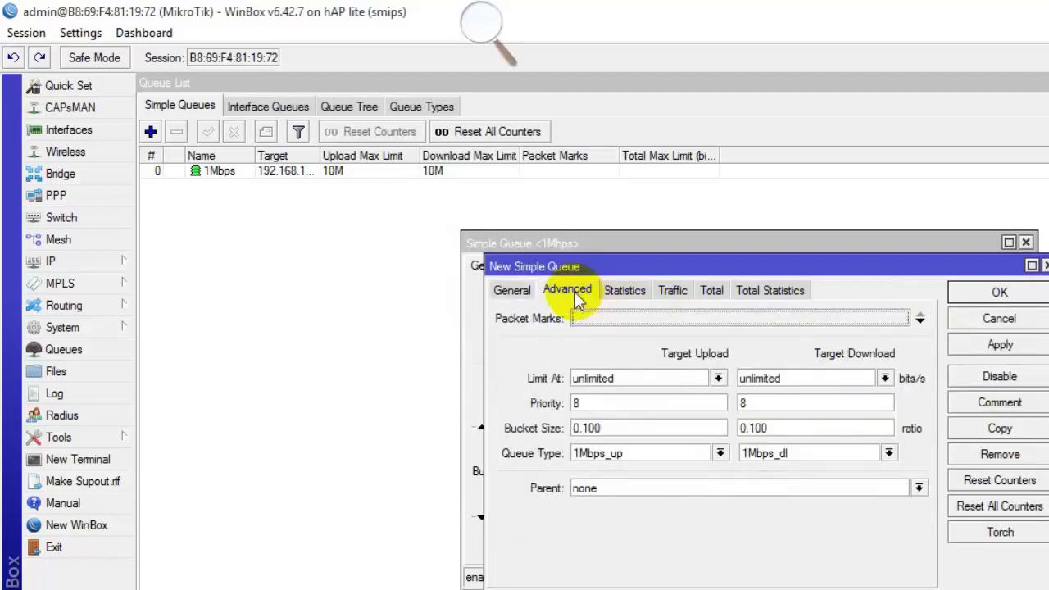
pyautogui.click(604, 453)
pyautogui.click(612, 507)
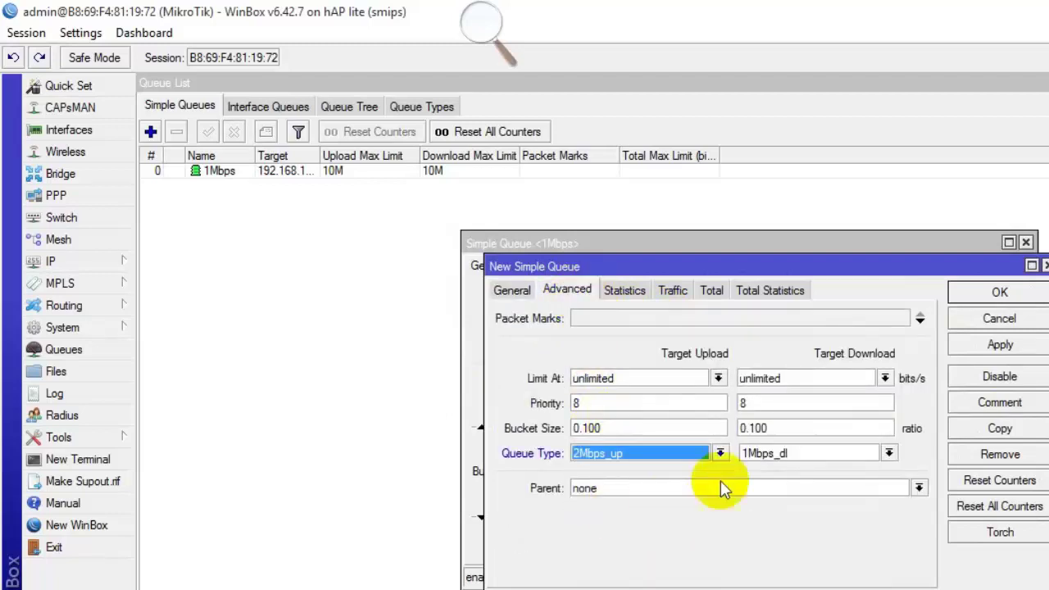
pyautogui.click(747, 453)
pyautogui.click(770, 495)
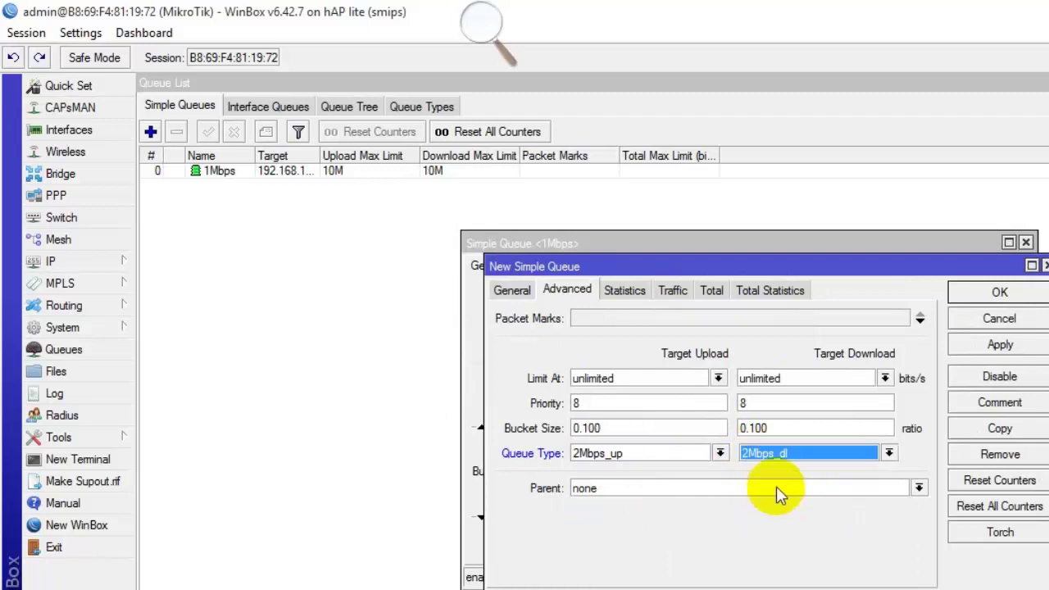
pyautogui.click(998, 345)
# Copy it into a new queue named 3Mbps targeting 192.168.13.0/24.
pyautogui.click(1013, 429)
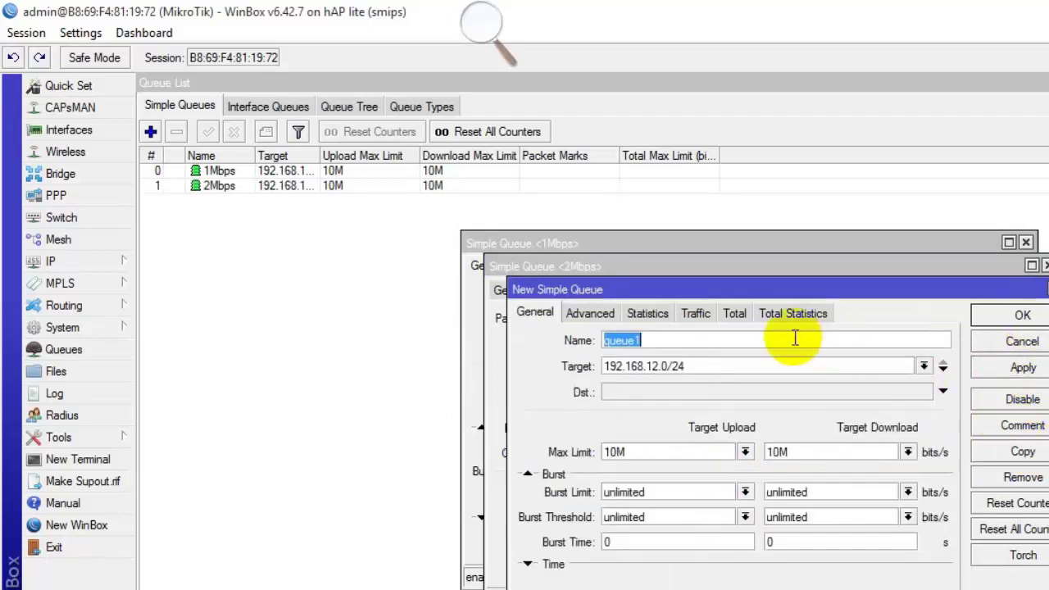
pyautogui.write('3Mbp')
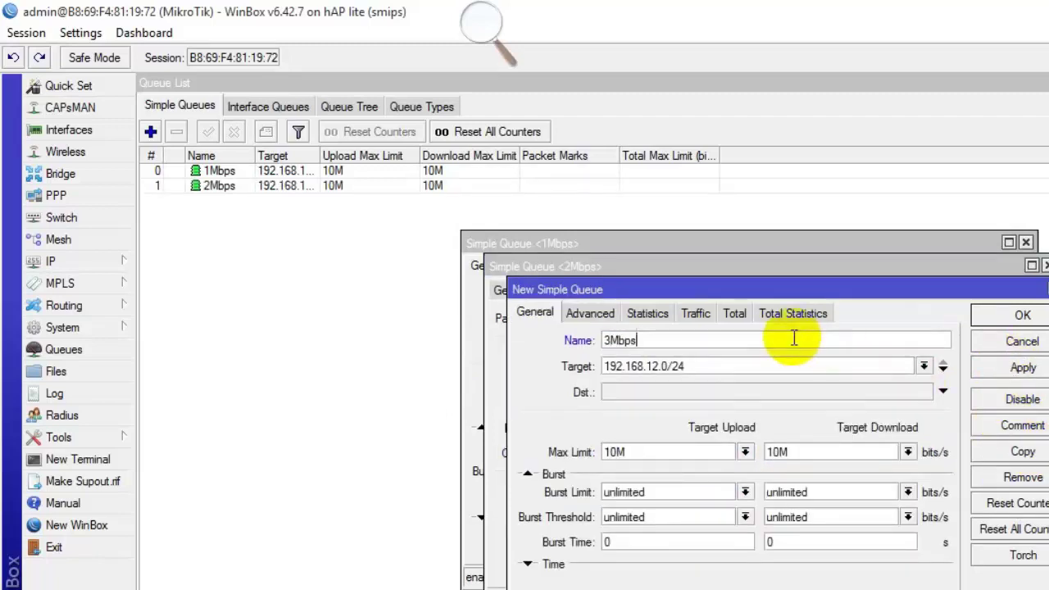
pyautogui.write('s')
pyautogui.click(654, 366)
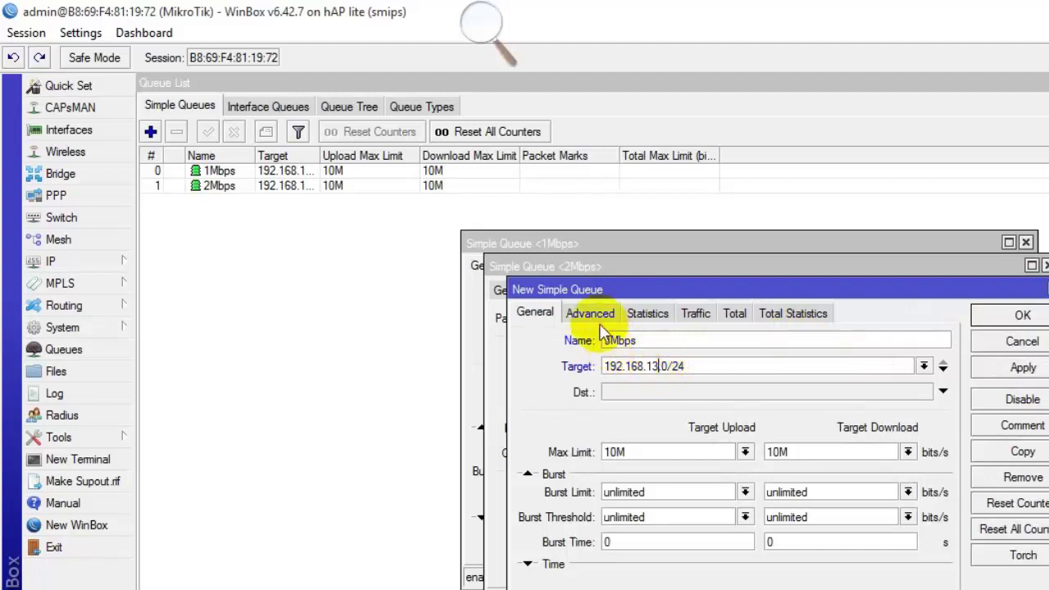
# Give the 3Mbps queue 3Mbps_up/3Mbps_dl types, save it, and close all queue windows.
pyautogui.click(594, 316)
pyautogui.click(639, 476)
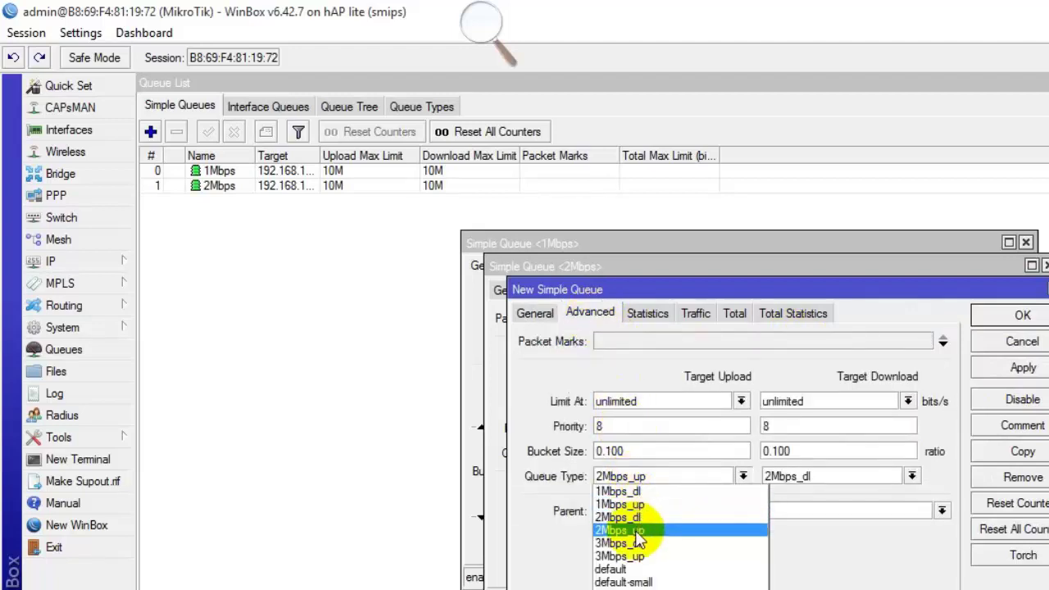
pyautogui.click(647, 556)
pyautogui.click(785, 477)
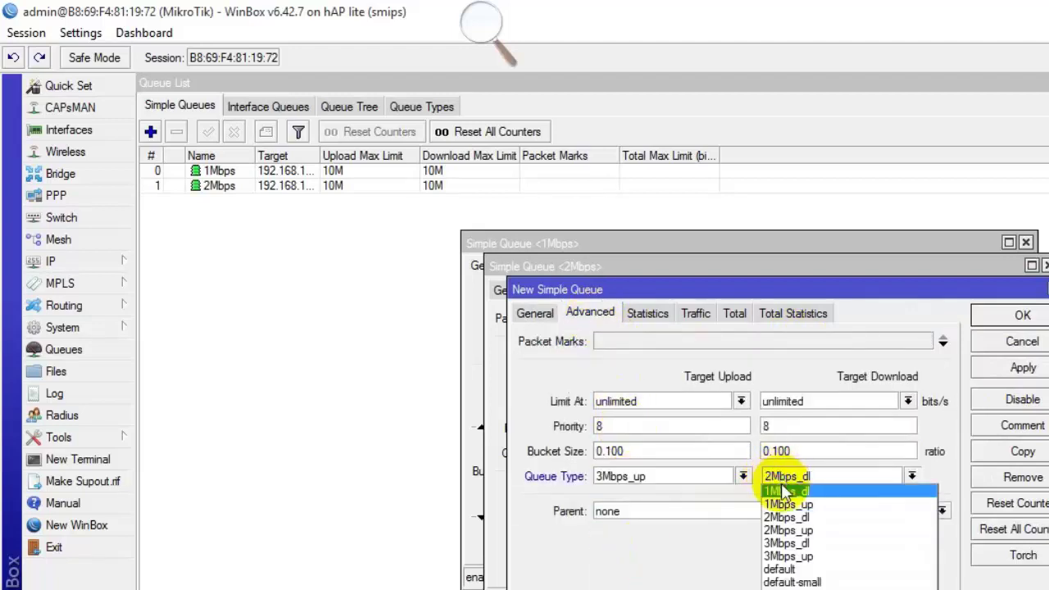
pyautogui.click(786, 542)
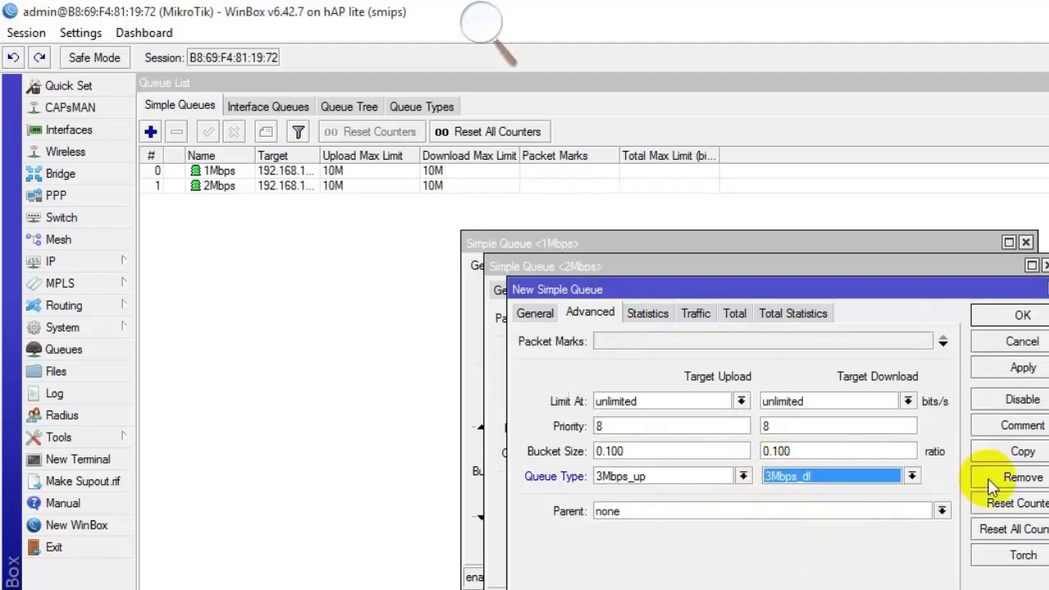
pyautogui.click(1020, 369)
pyautogui.click(1021, 318)
pyautogui.click(1006, 293)
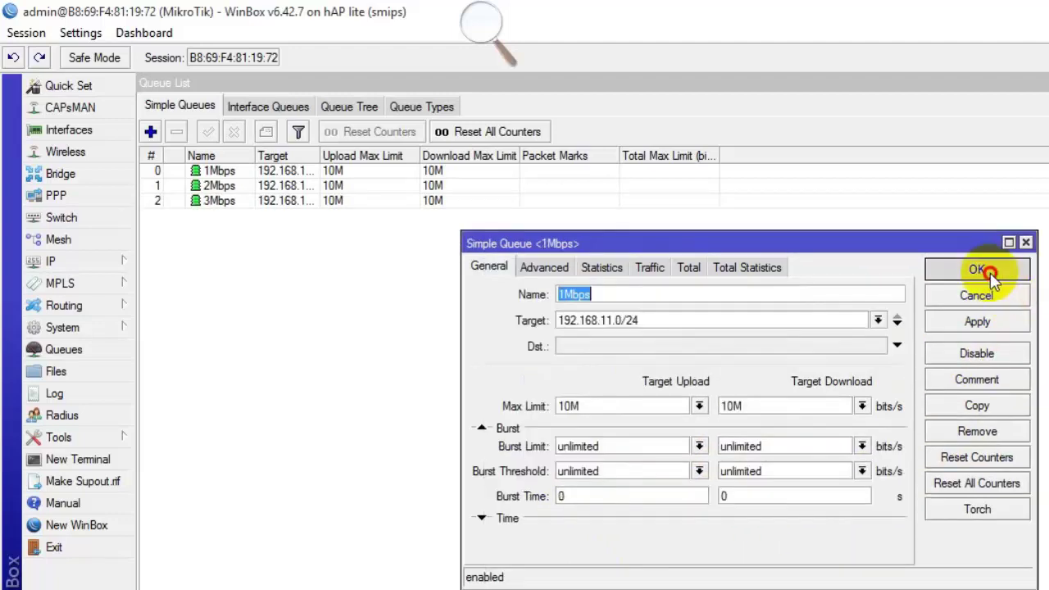
pyautogui.click(972, 271)
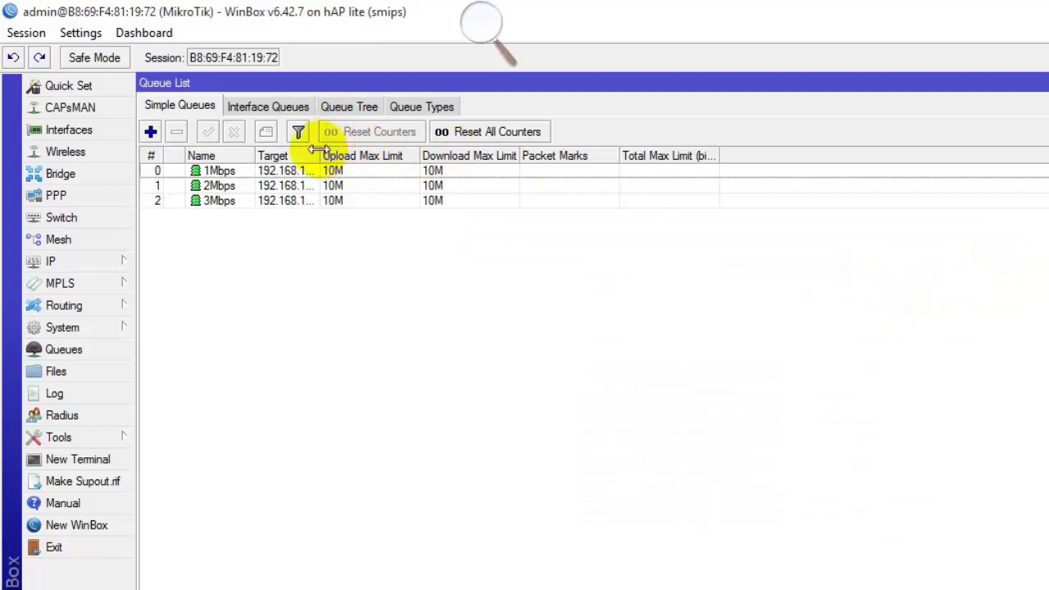
# Widen the Target column to show full subnets, then bring up the PPP Profiles list.
pyautogui.moveTo(320, 156); pyautogui.dragTo(452, 155)
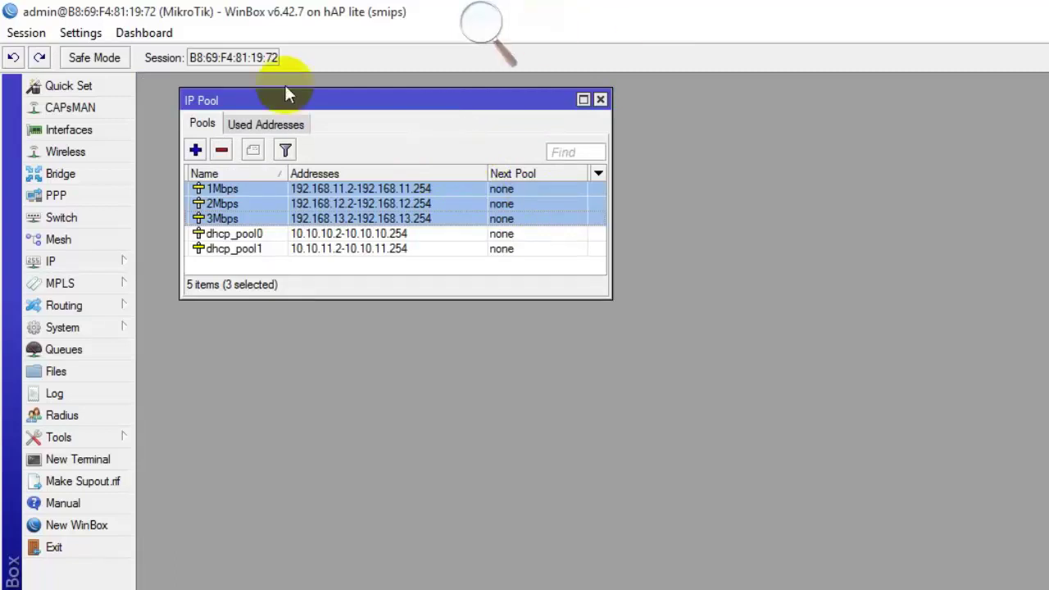
pyautogui.click(97, 195)
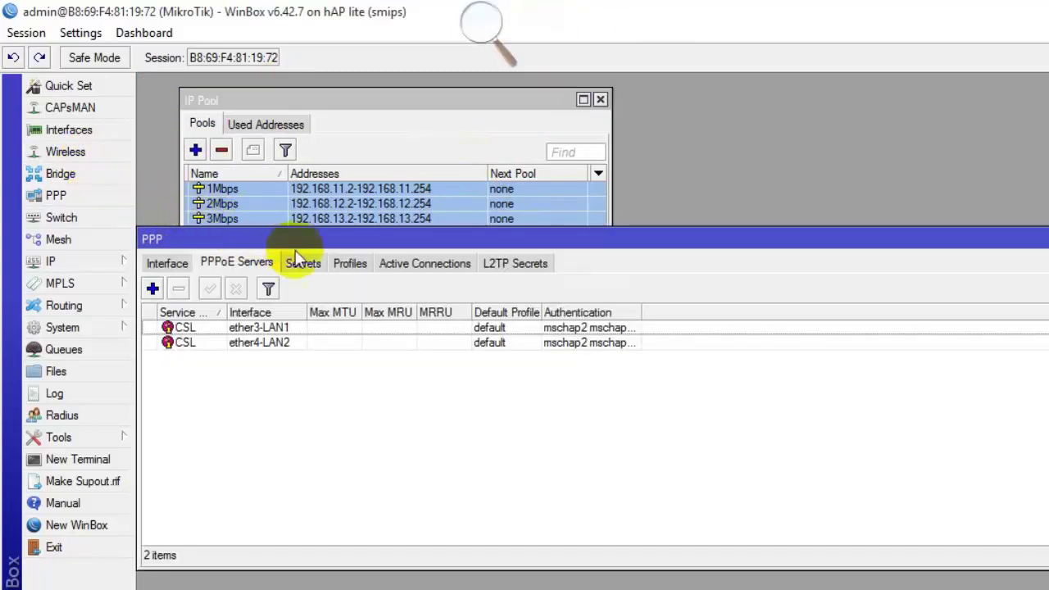
pyautogui.click(348, 262)
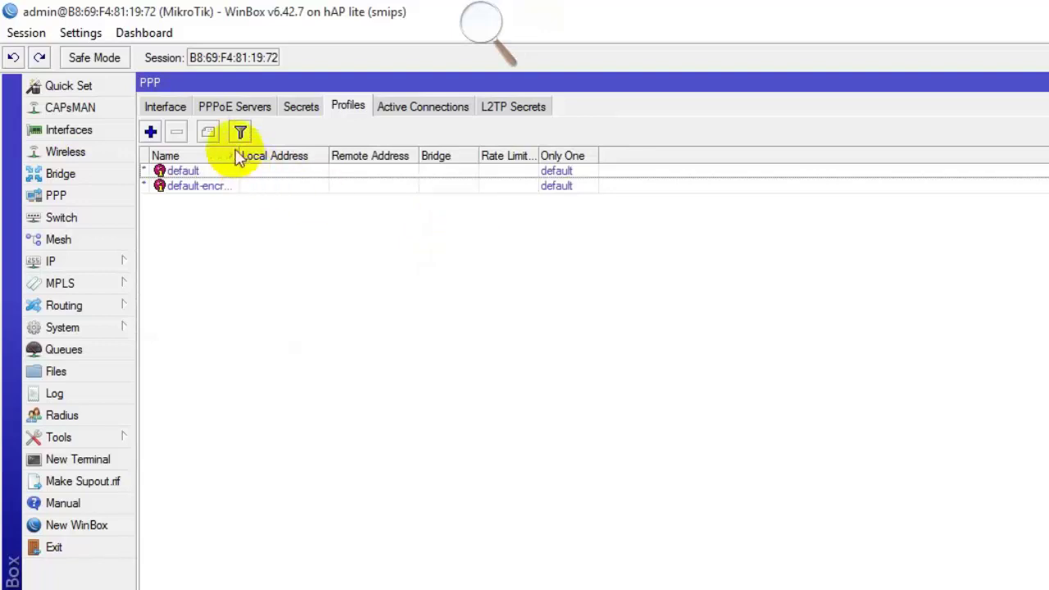
# Create a PPP profile named 1Mbps with local address 192.168.11.1 and remote pool 1Mbps.
pyautogui.click(149, 131)
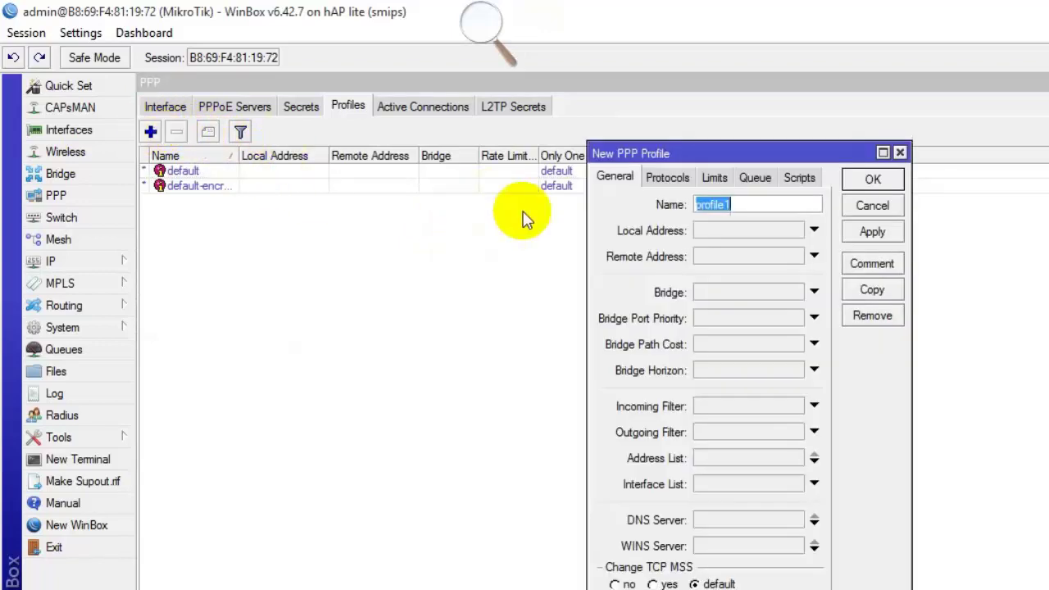
pyautogui.write('1Mbps')
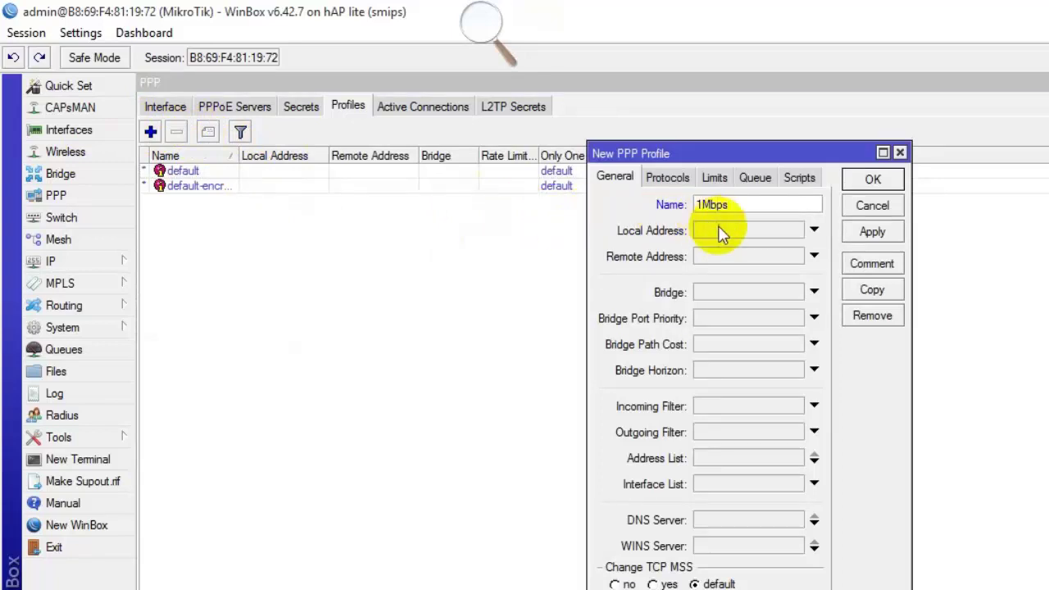
pyautogui.click(721, 231)
pyautogui.write('192.168.1')
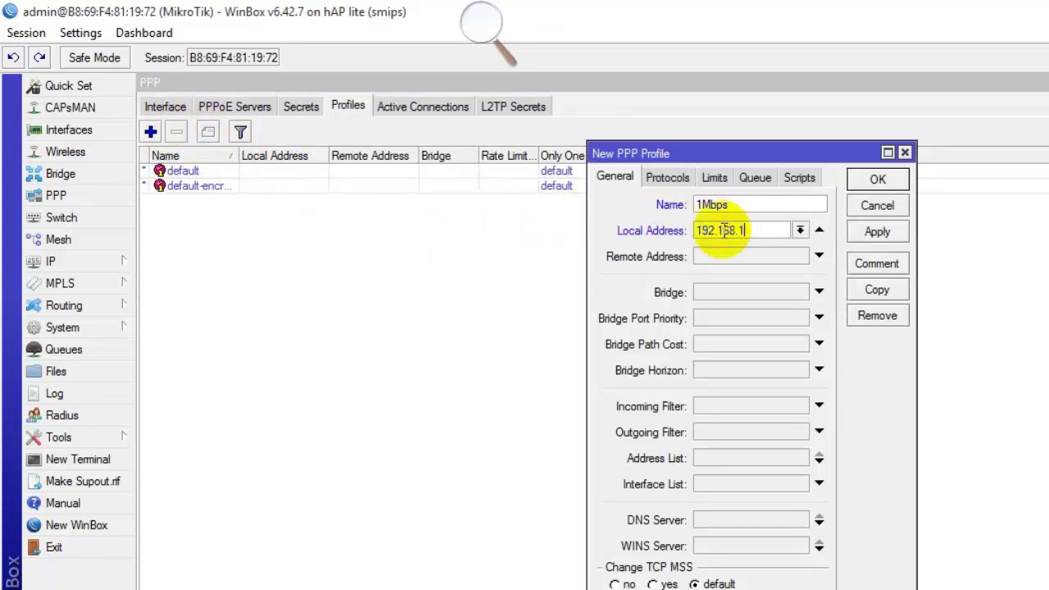
pyautogui.write('1.1')
pyautogui.click(800, 256)
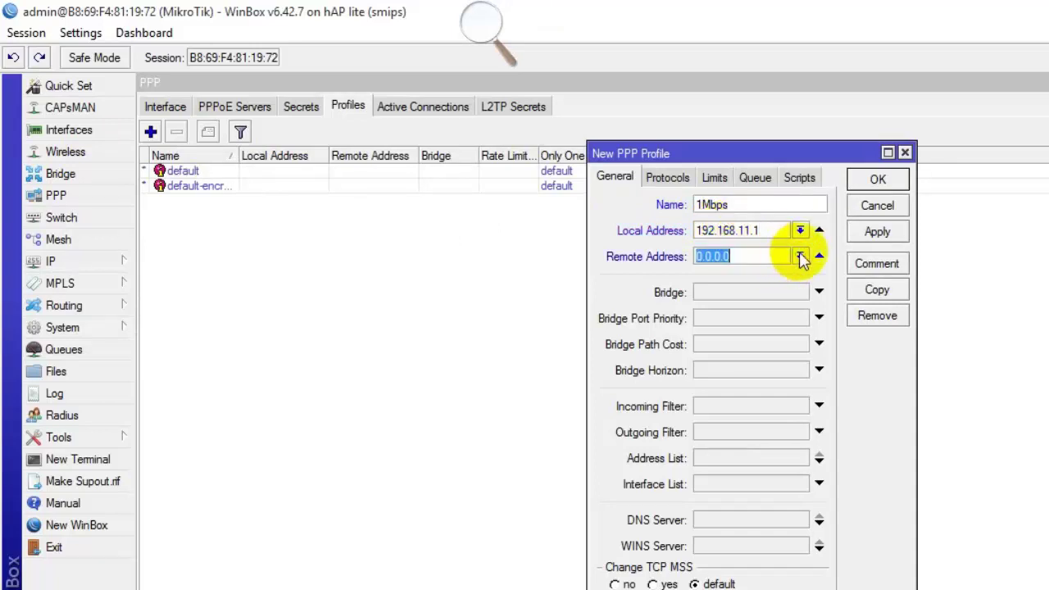
pyautogui.click(740, 273)
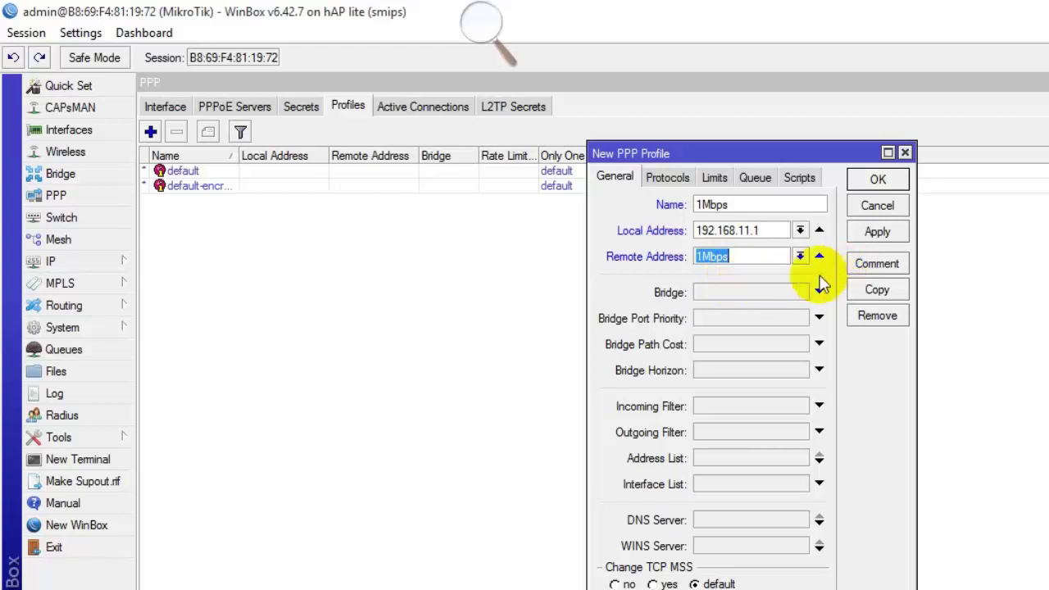
# Add DNS servers 8.8.8.8 and 8.8.4.4 and save the 1Mbps profile.
pyautogui.click(746, 518)
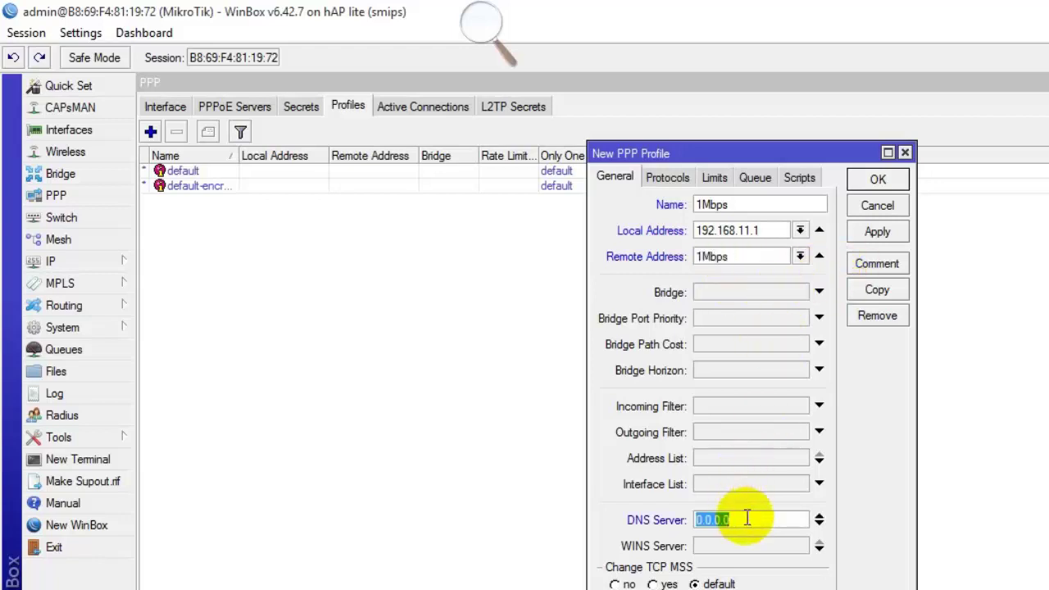
pyautogui.write('8.8.8.8')
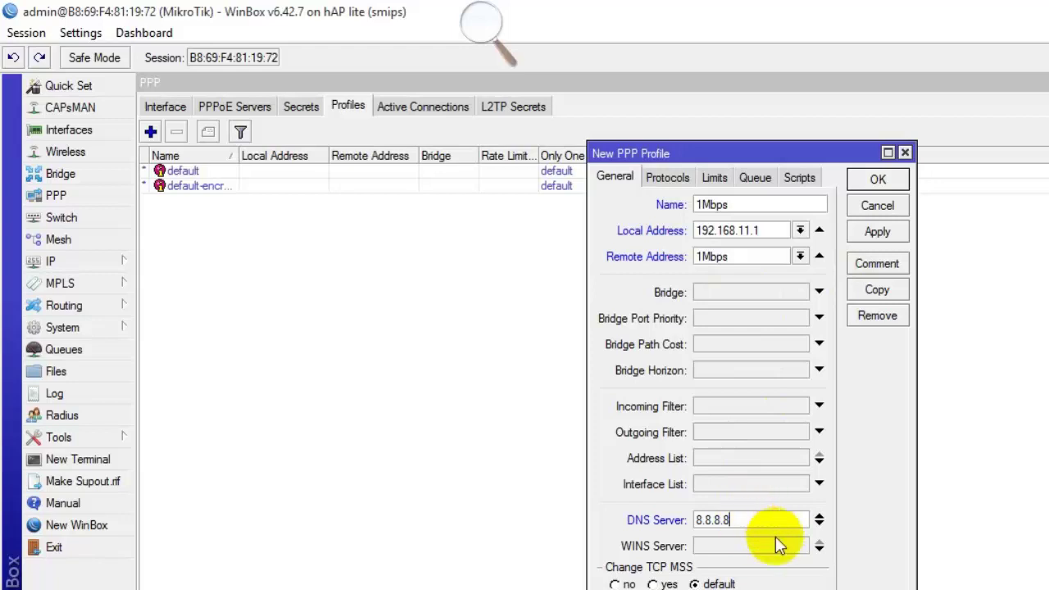
pyautogui.click(820, 525)
pyautogui.write('8.8.4.4')
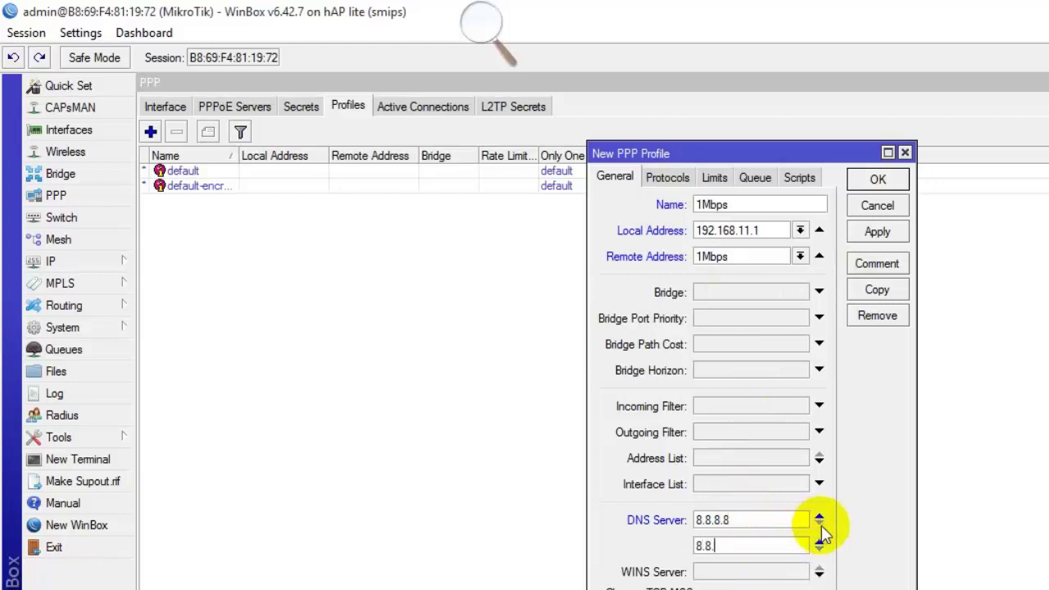
pyautogui.click(876, 231)
pyautogui.click(875, 291)
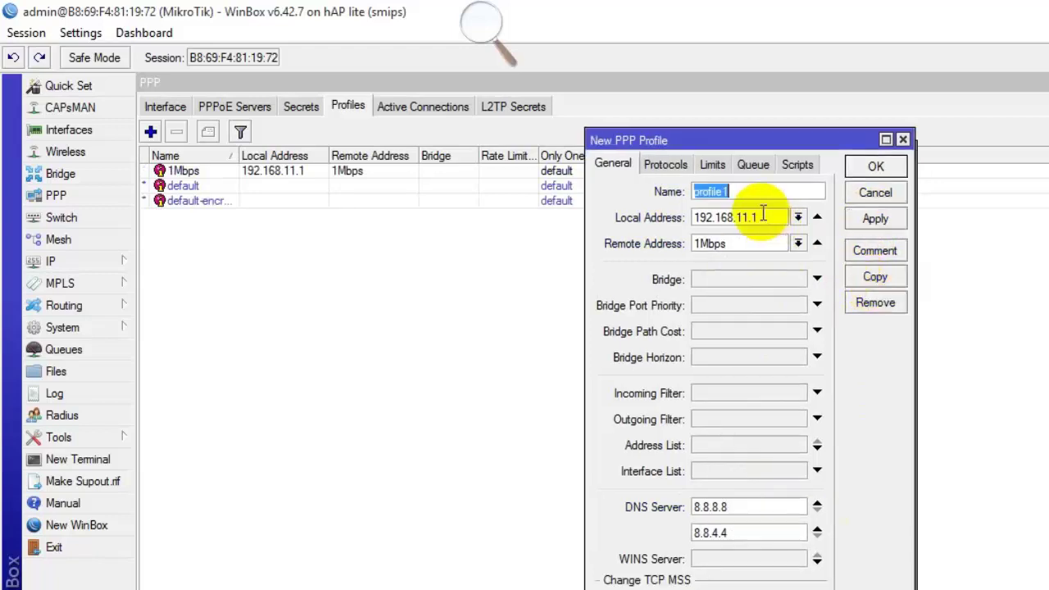
# Make the copied profile 2Mbps with local address 192.168.12.1 and the 2Mbps pool, and save it.
pyautogui.write('2Mbps')
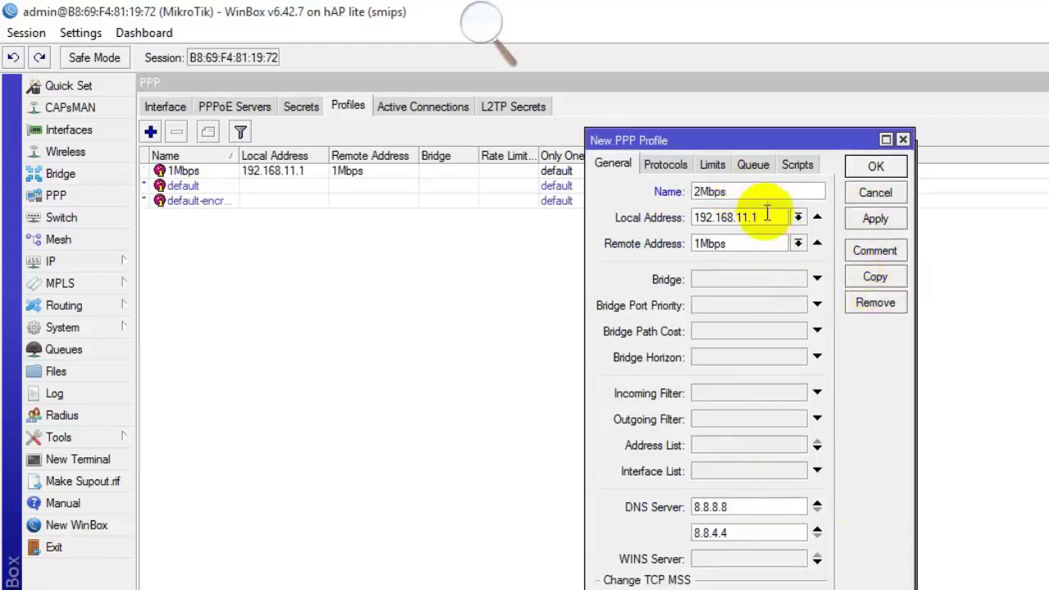
pyautogui.click(746, 217)
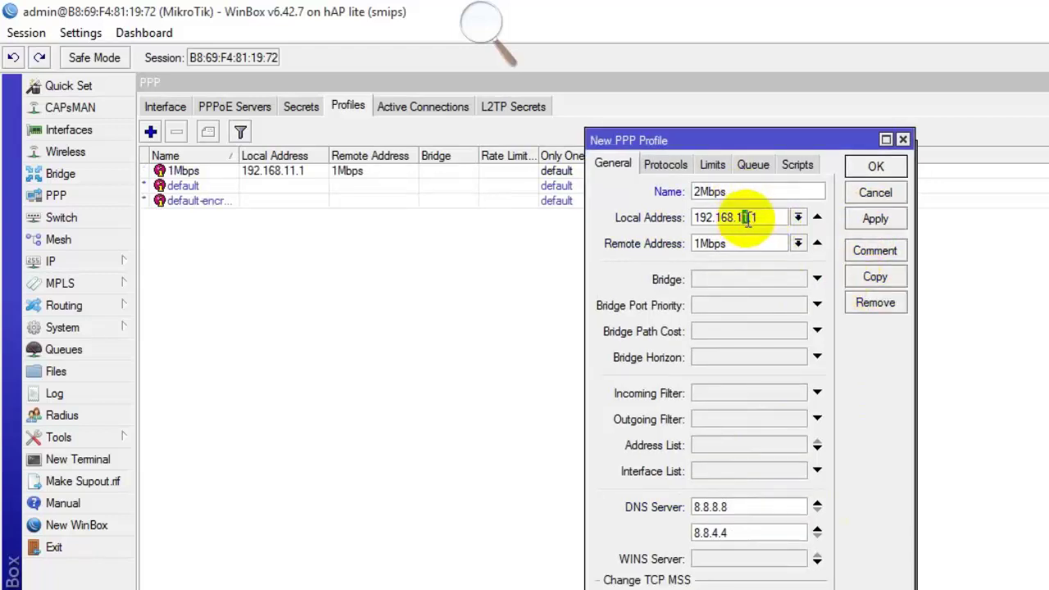
pyautogui.press('BackSpace')
pyautogui.write('2')
pyautogui.click(797, 243)
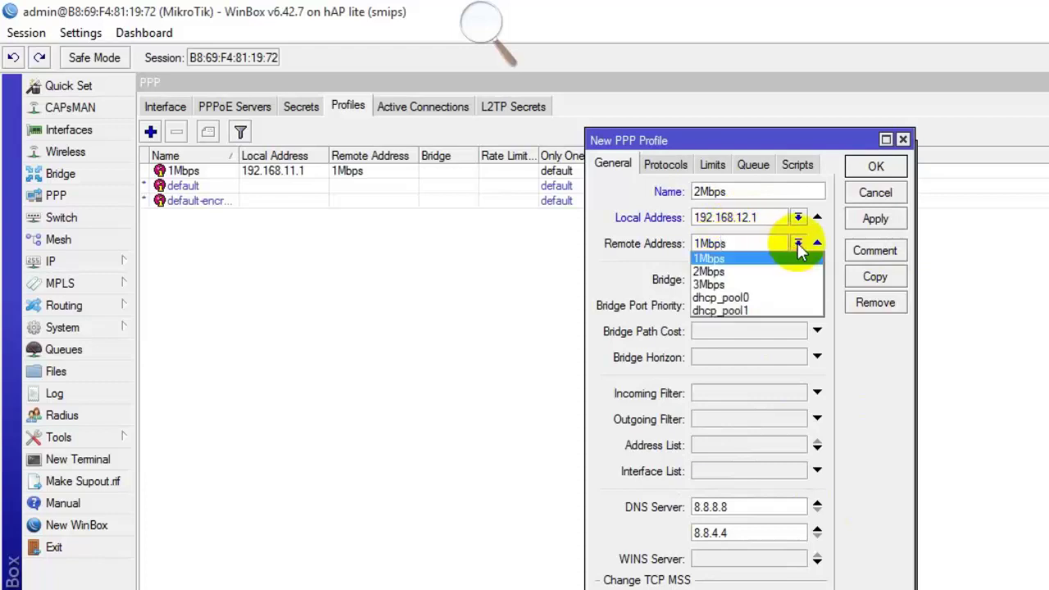
pyautogui.click(713, 272)
pyautogui.click(868, 275)
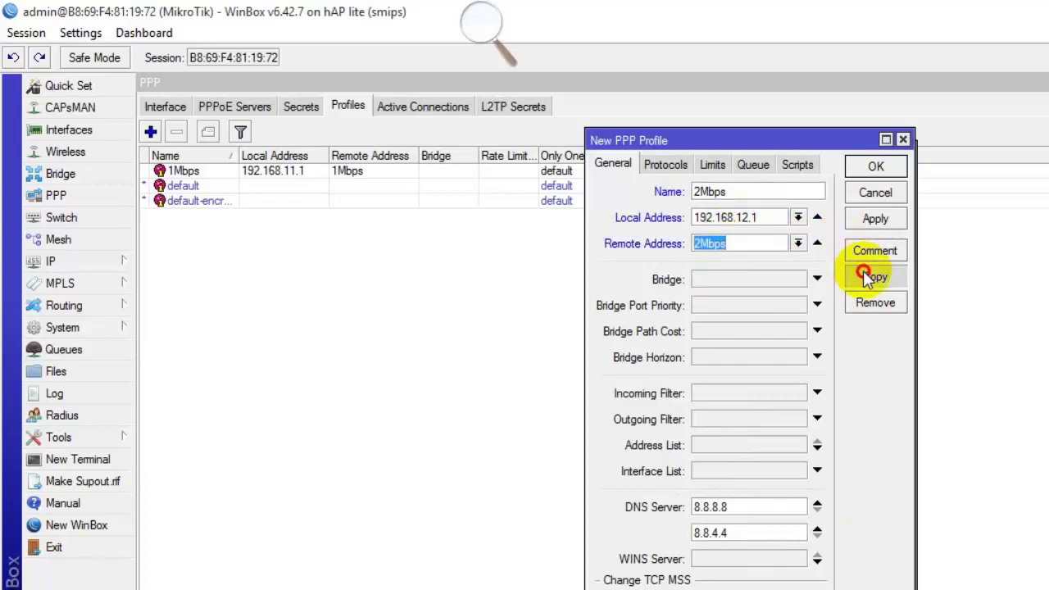
pyautogui.click(730, 378)
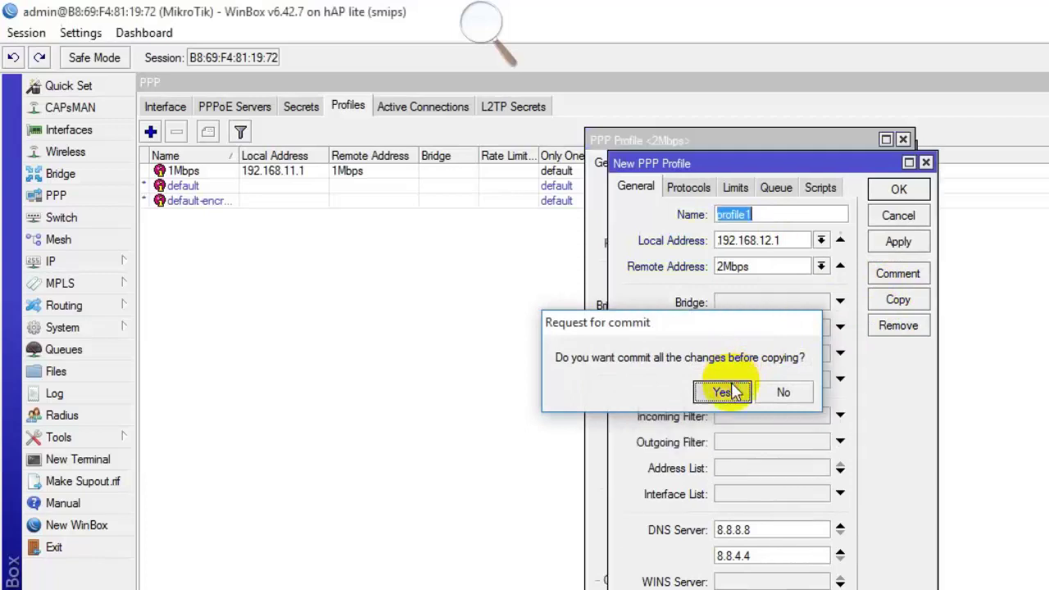
# Create the 3Mbps profile with local address 192.168.13.1 and the 3Mbps pool, closing all profile windows.
pyautogui.write('3Mbps')
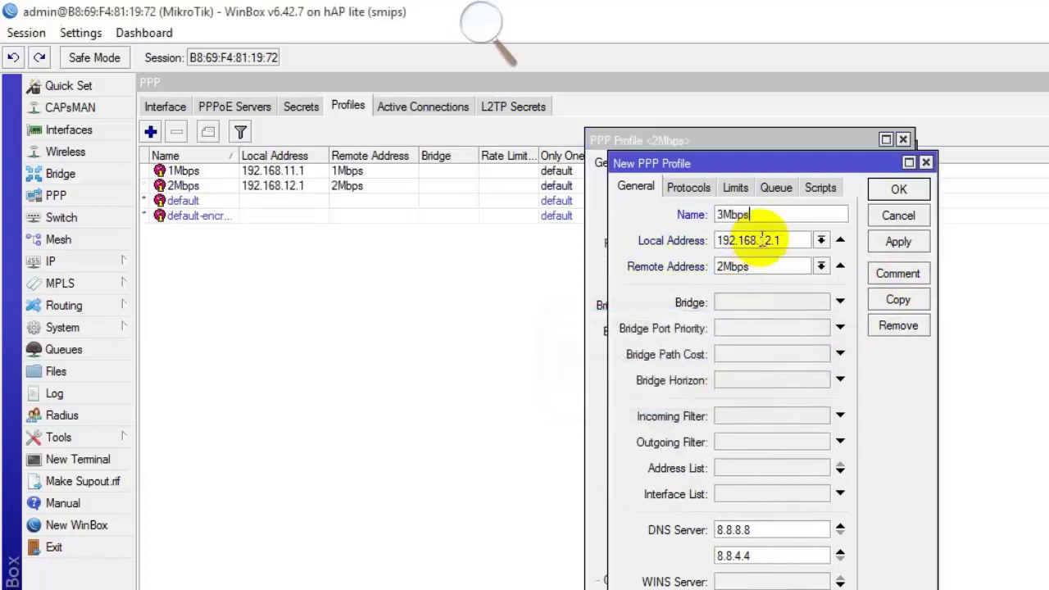
pyautogui.click(769, 240)
pyautogui.press('BackSpace')
pyautogui.write('3')
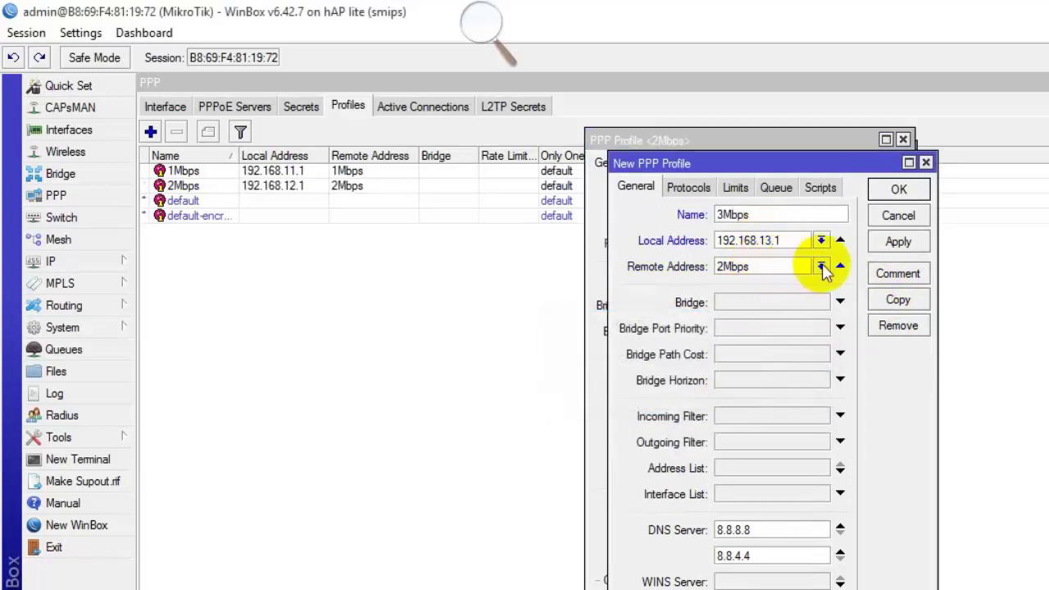
pyautogui.click(820, 267)
pyautogui.click(730, 304)
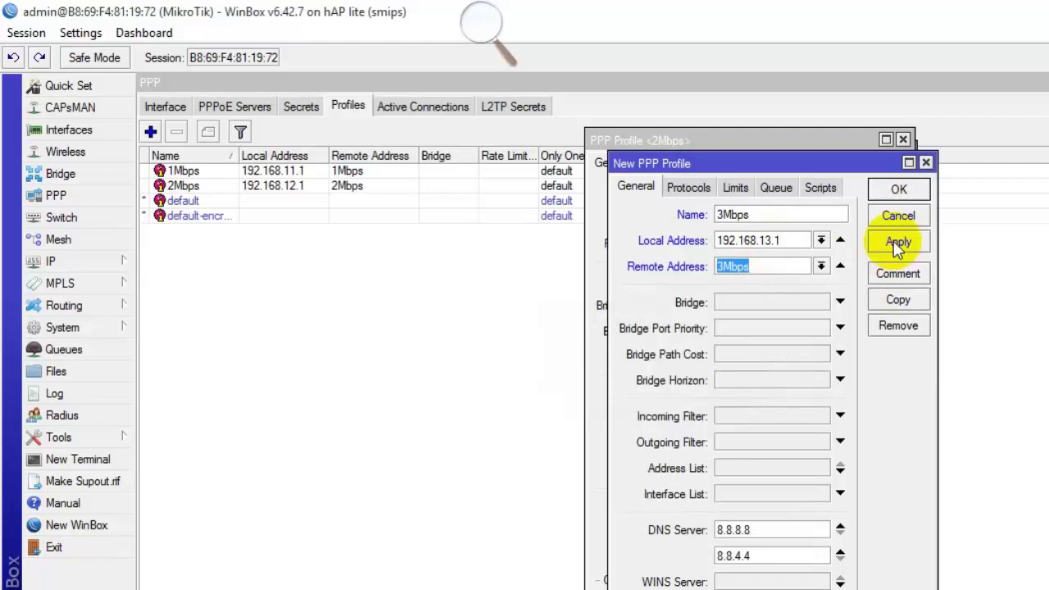
pyautogui.click(898, 189)
pyautogui.click(884, 169)
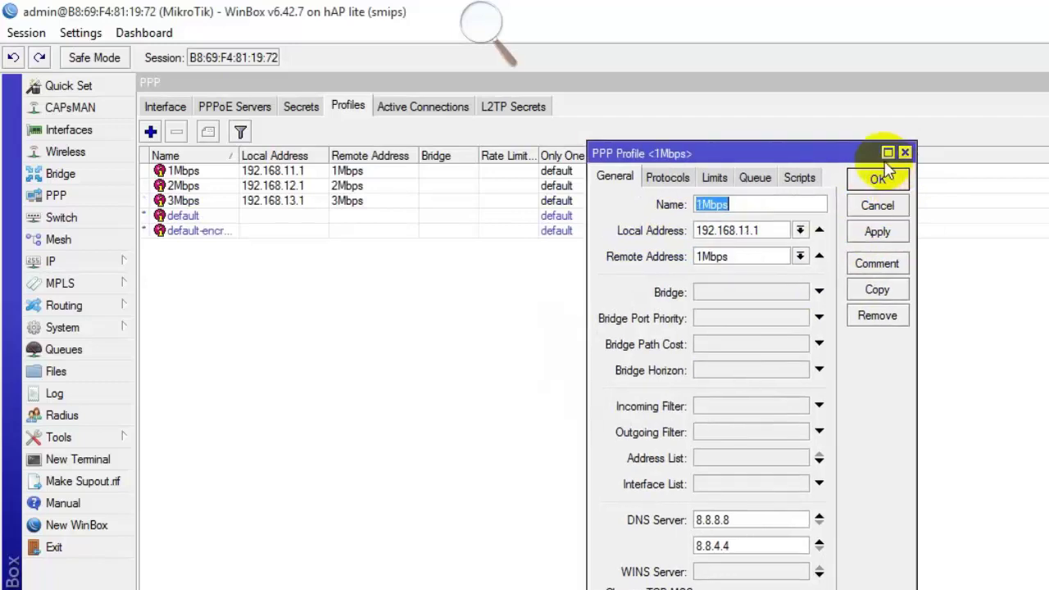
pyautogui.click(878, 179)
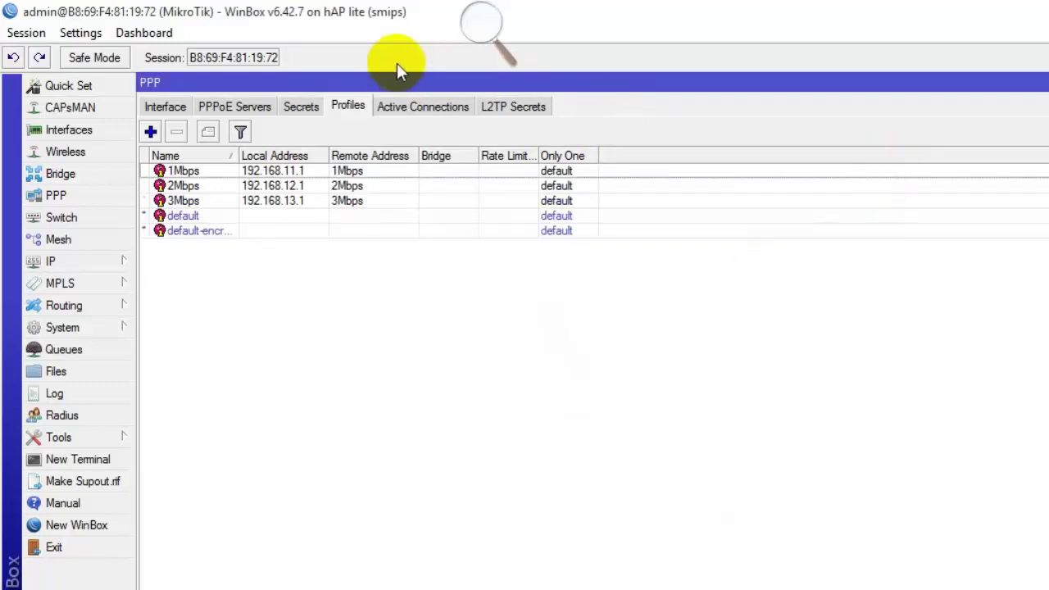
# Add a new PPP secret with the first user's name and password.
pyautogui.click(303, 107)
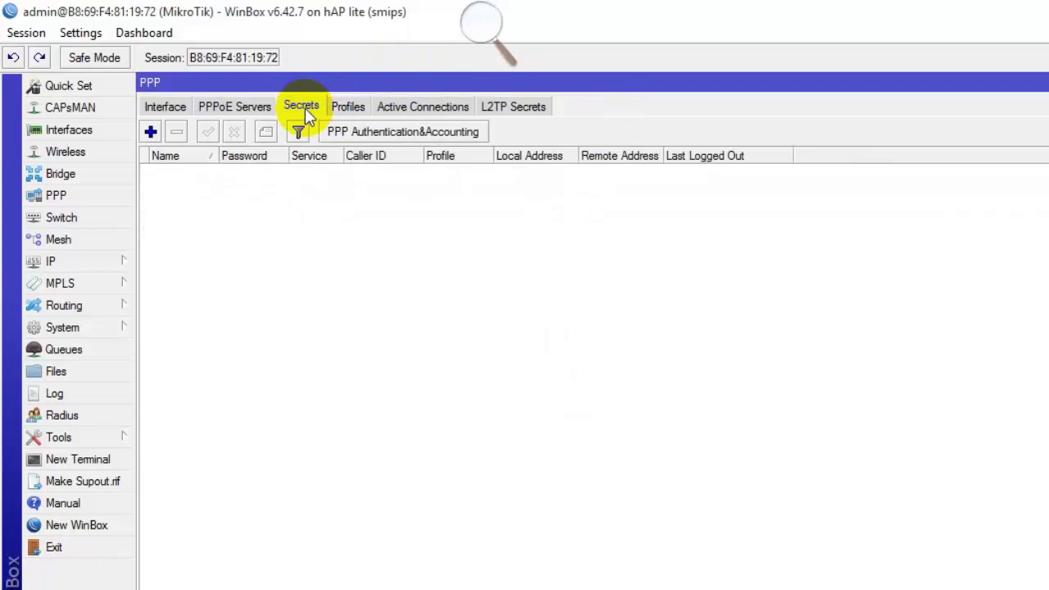
pyautogui.click(150, 131)
pyautogui.write('asif')
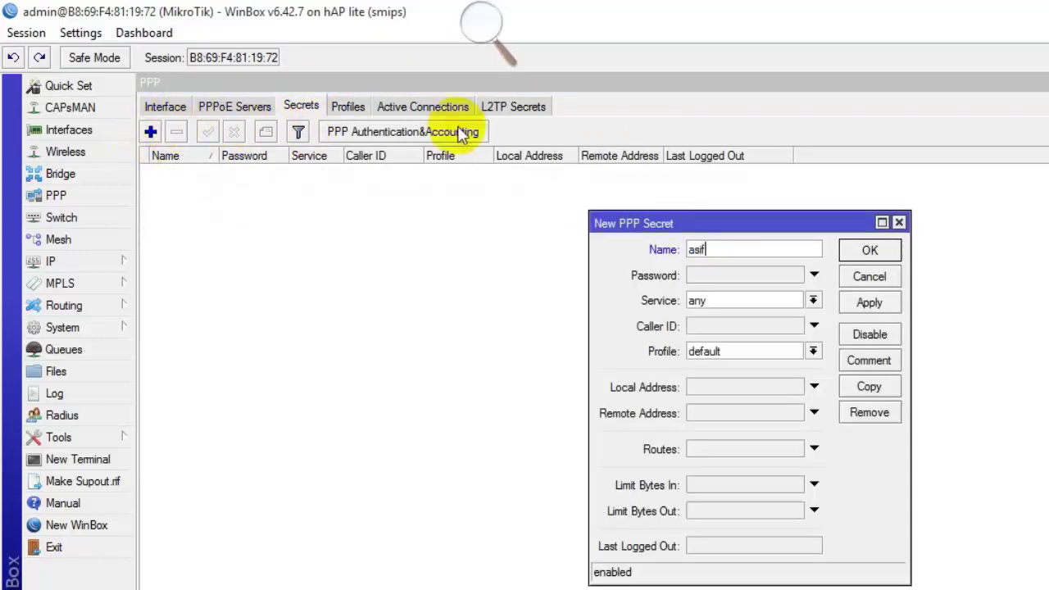
pyautogui.click(707, 279)
pyautogui.write('123')
# Restrict the secret to pppoe service with the 1Mbps profile, then save and close it.
pyautogui.click(716, 300)
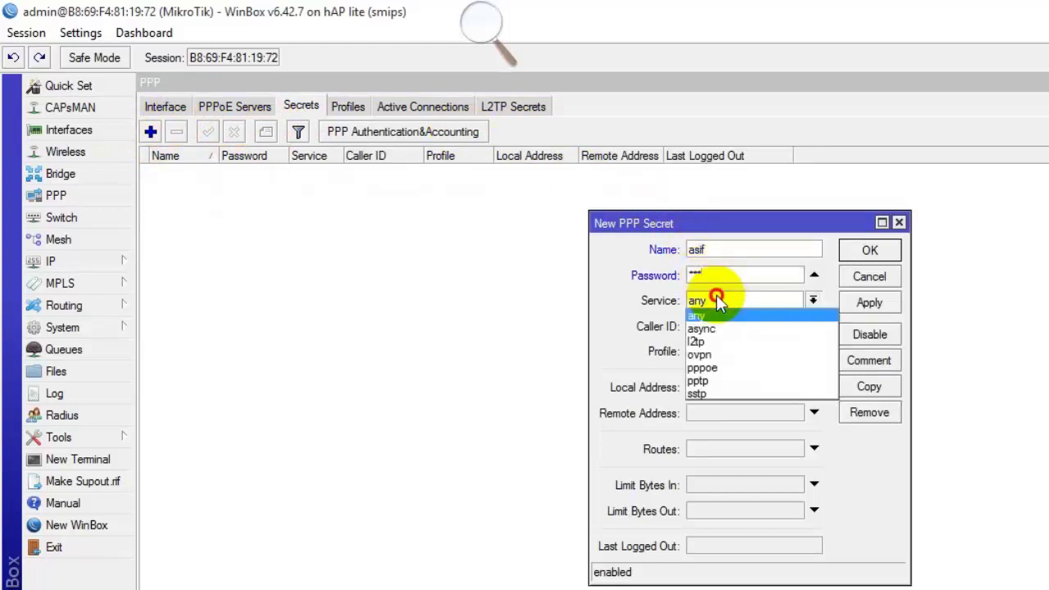
pyautogui.click(712, 367)
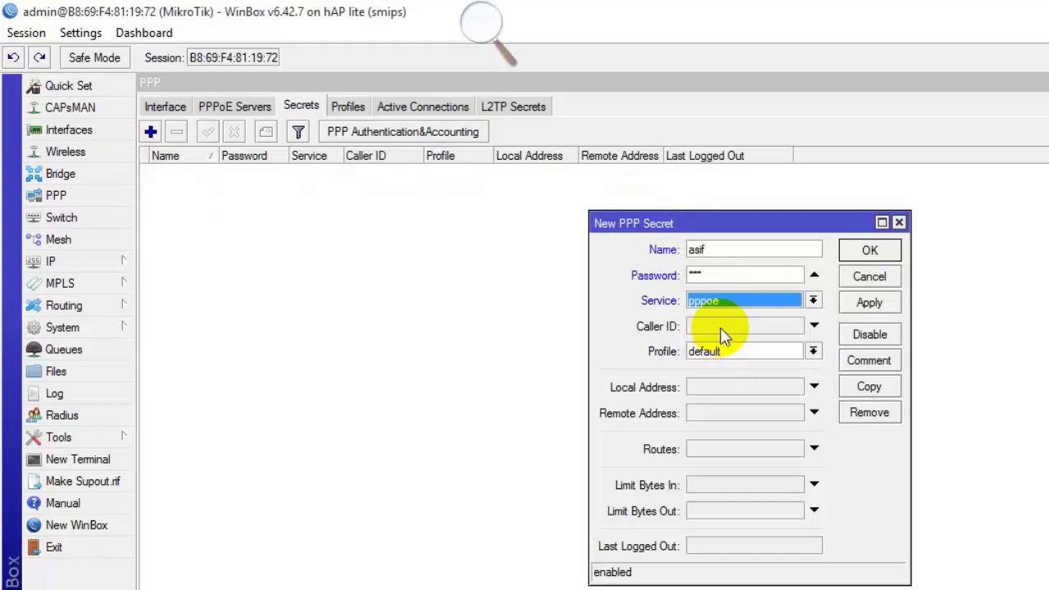
pyautogui.click(769, 352)
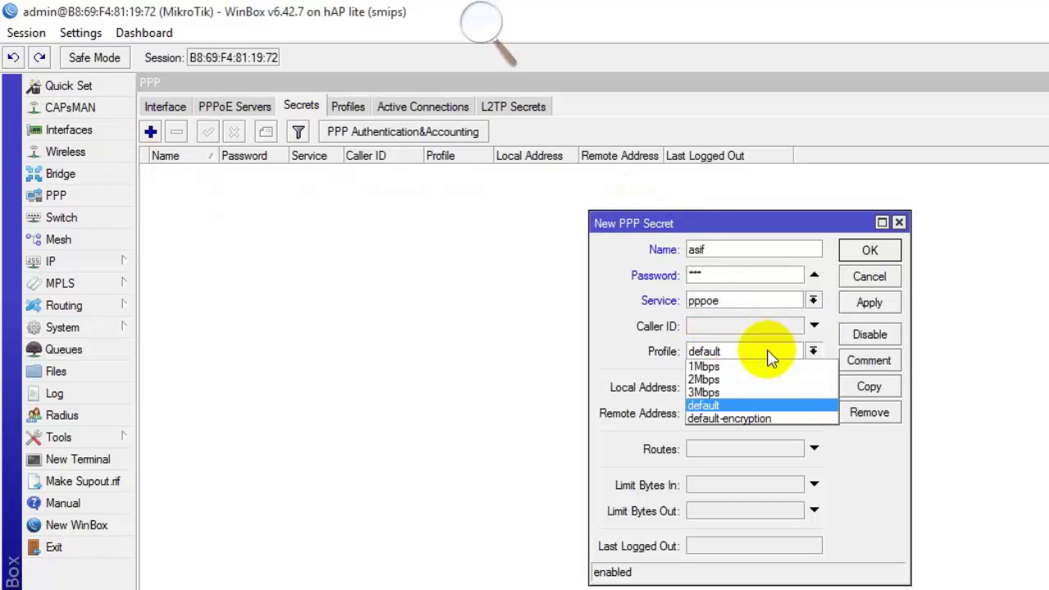
pyautogui.click(725, 367)
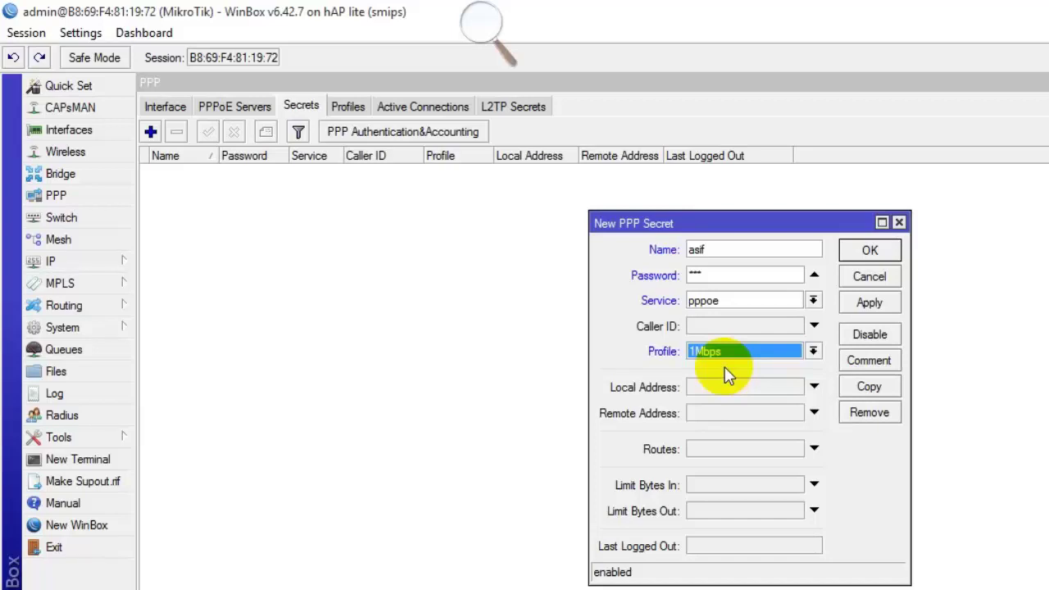
pyautogui.click(868, 302)
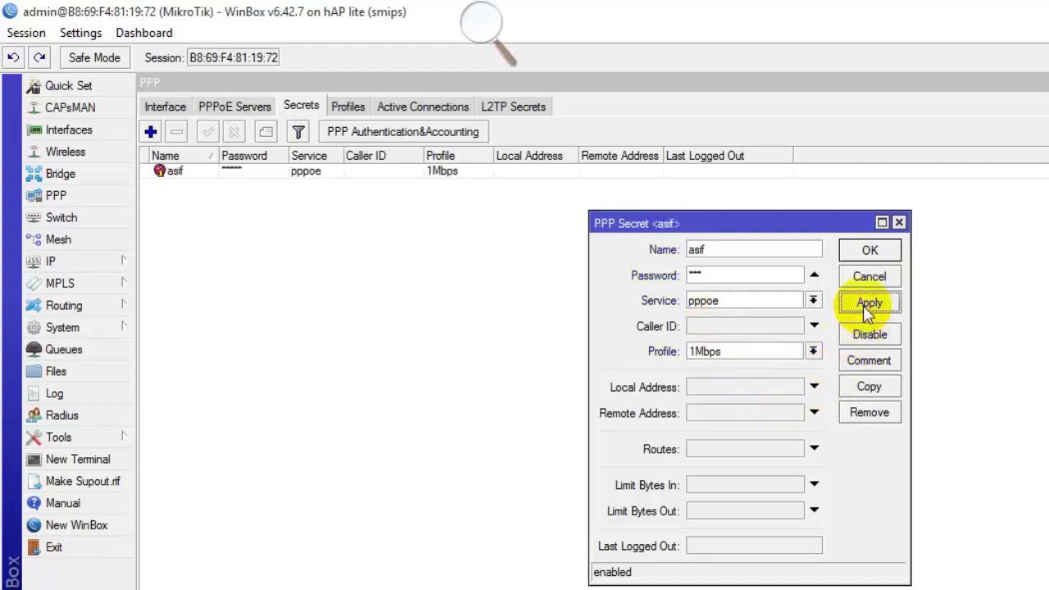
pyautogui.click(870, 254)
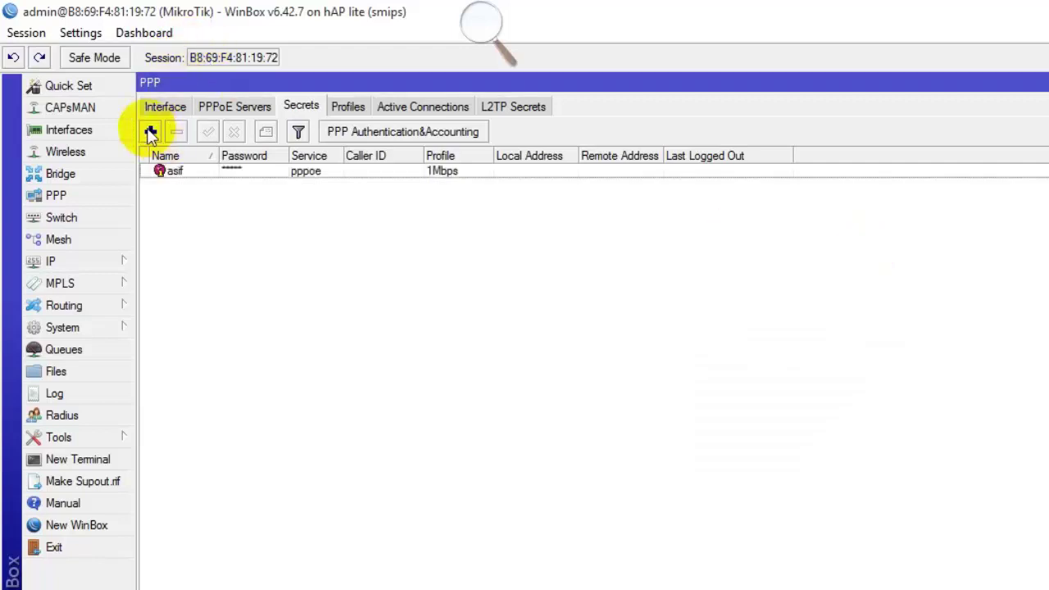
# Add another PPP secret with the second user's name and password.
pyautogui.click(150, 132)
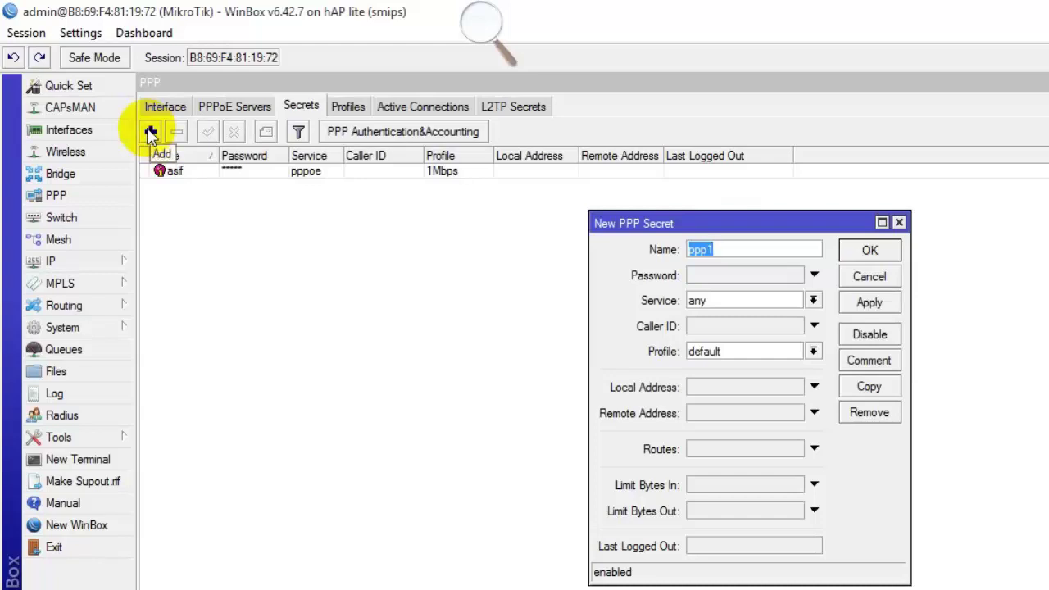
pyautogui.write('ariondom')
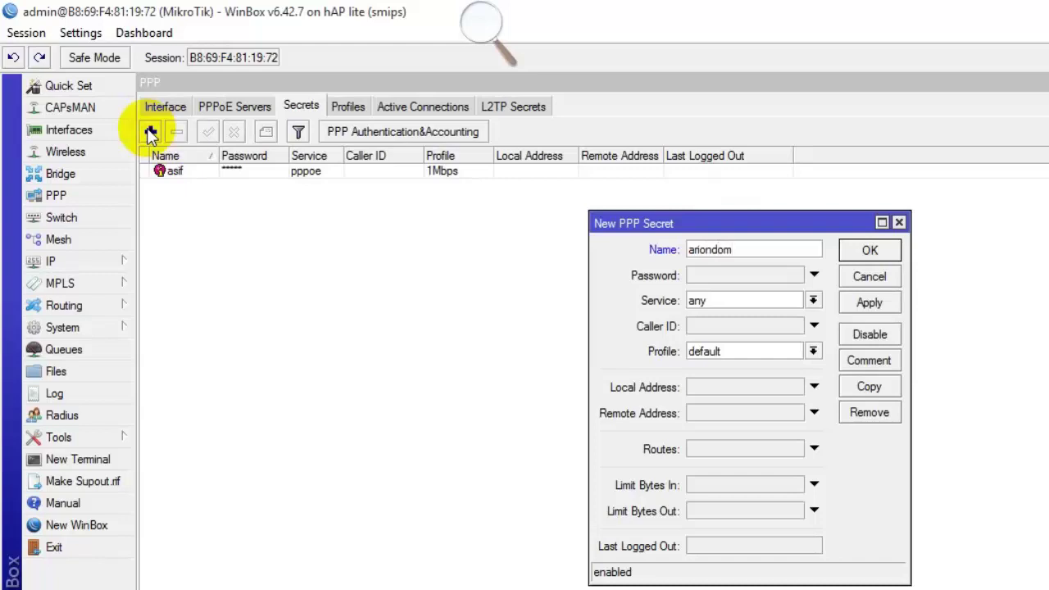
pyautogui.press('BackSpace')
pyautogui.press('BackSpace')
pyautogui.press('BackSpace')
pyautogui.press('BackSpace')
pyautogui.press('BackSpace')
pyautogui.write('ndam')
pyautogui.press('Tab')
pyautogui.write('123')
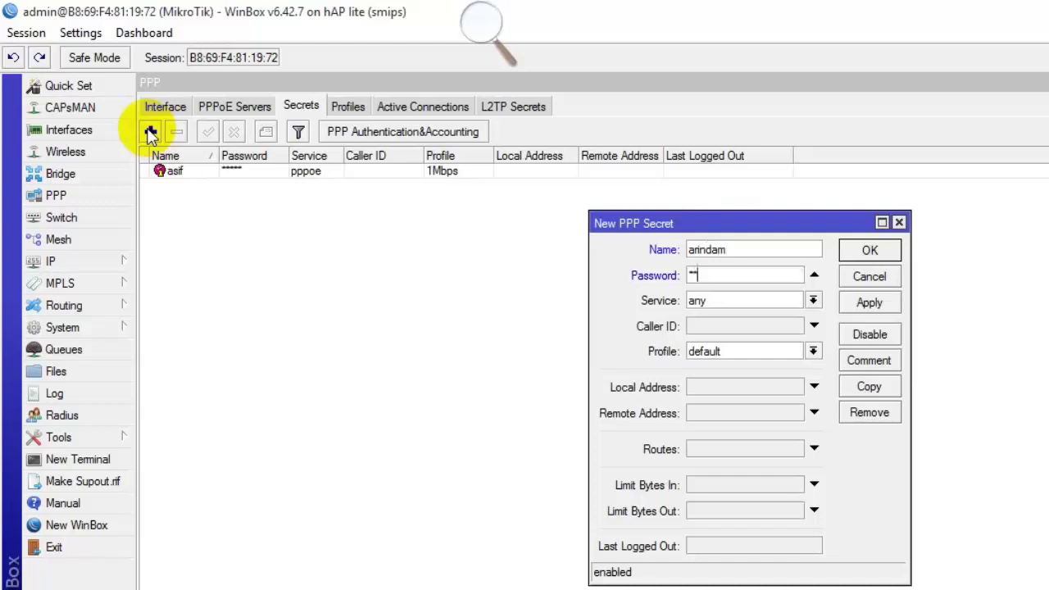
# Set the second secret to pppoe service with the 2Mbps profile, then save and close it.
pyautogui.click(706, 301)
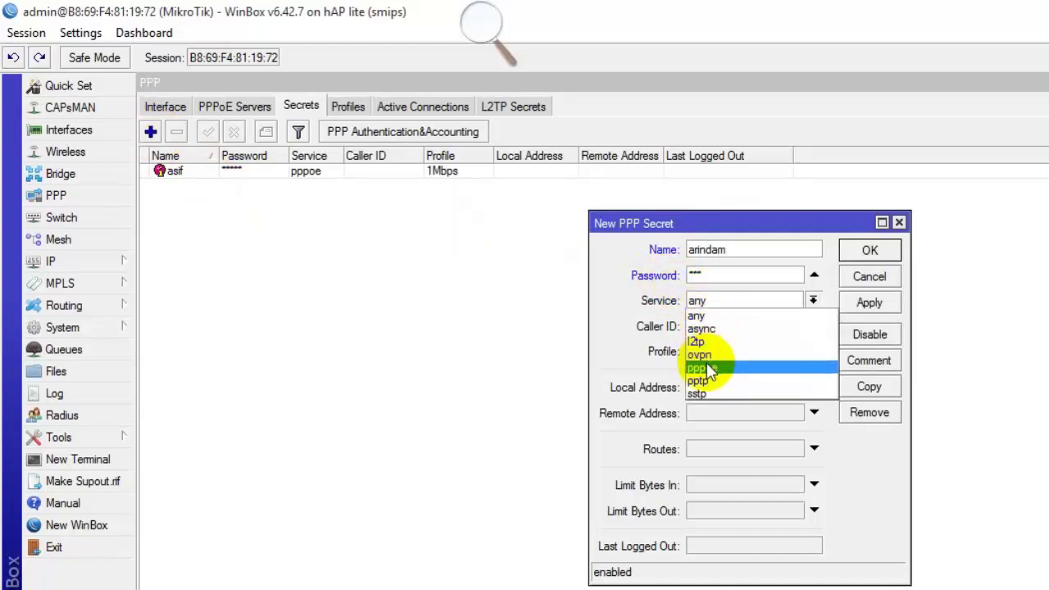
pyautogui.click(710, 365)
pyautogui.click(727, 352)
pyautogui.click(724, 380)
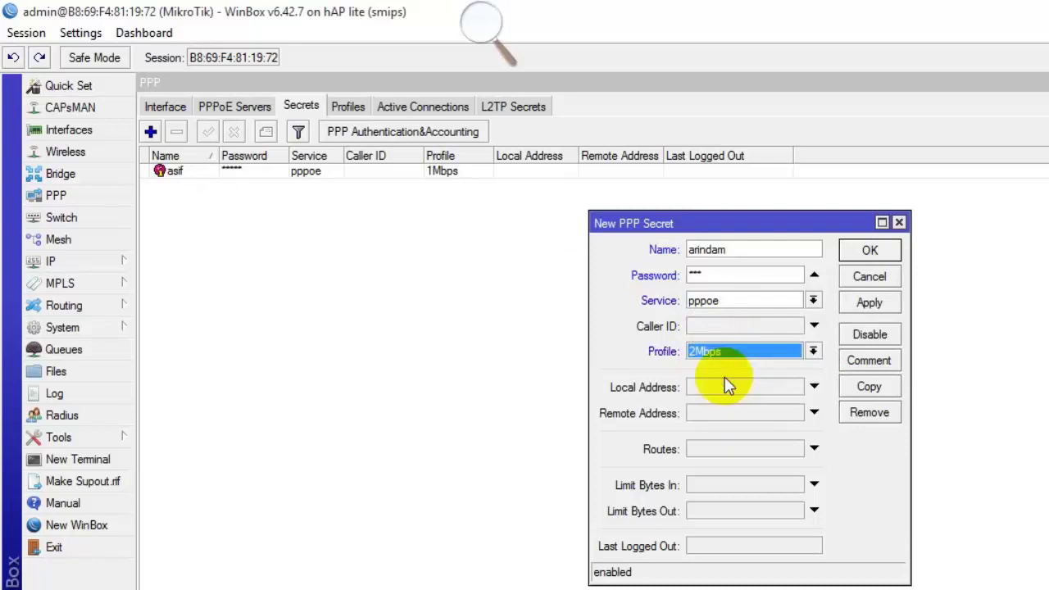
pyautogui.click(867, 302)
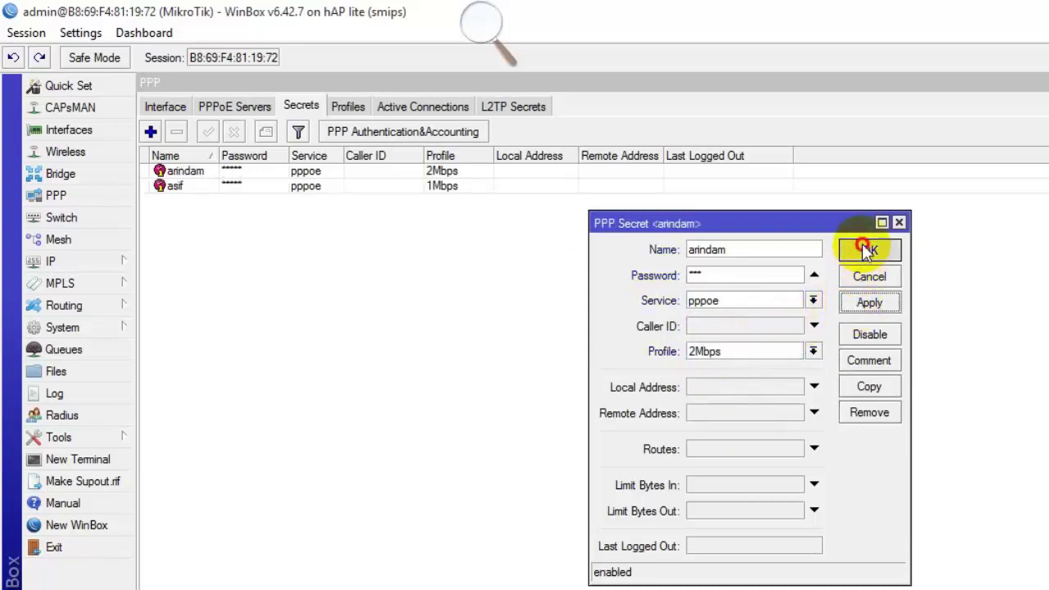
pyautogui.click(869, 248)
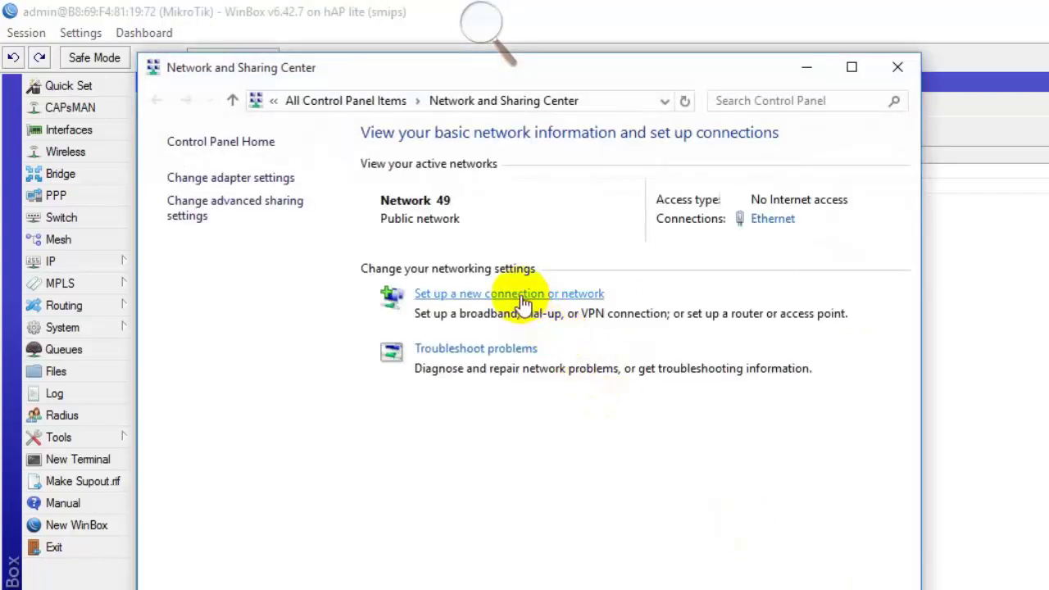
# Start a new Connect to the Internet setup, choosing to create a new connection.
pyautogui.click(520, 295)
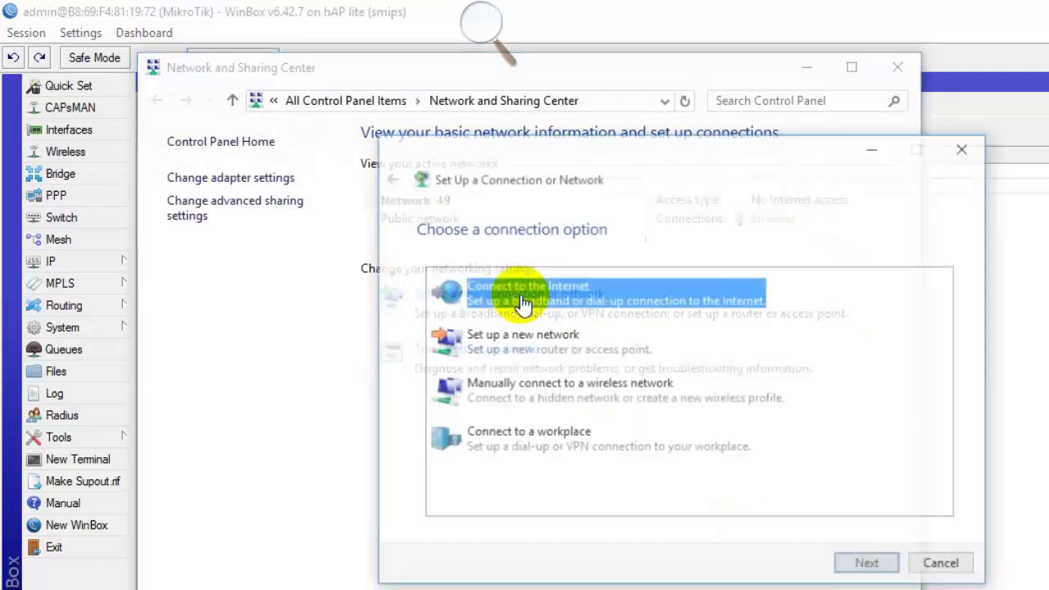
pyautogui.doubleClick(593, 298)
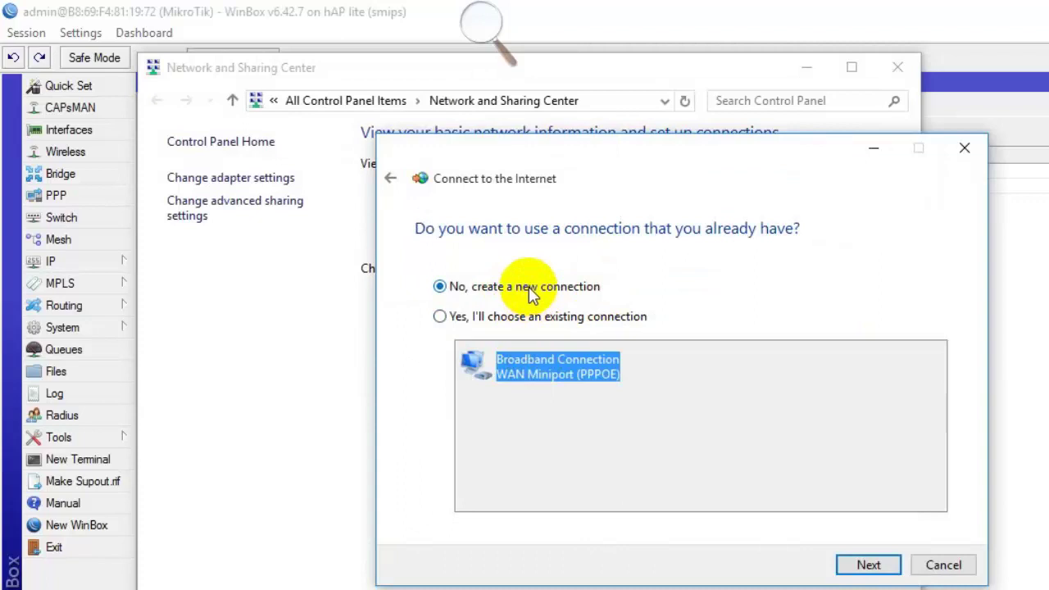
pyautogui.click(854, 567)
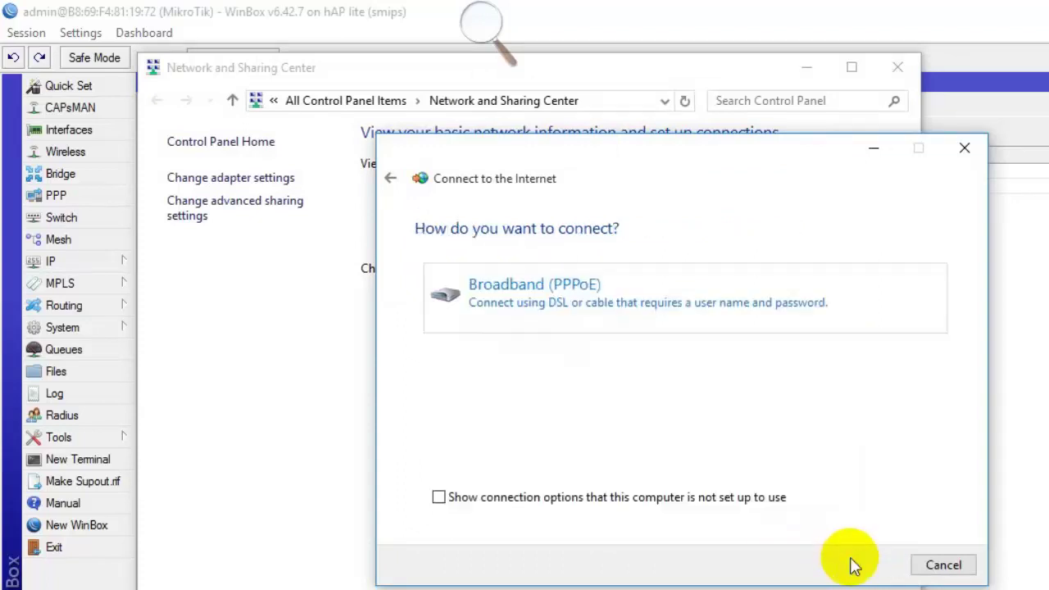
# Choose Broadband (PPPoE) and enter the first user's name and password, showing and remembering it.
pyautogui.click(620, 292)
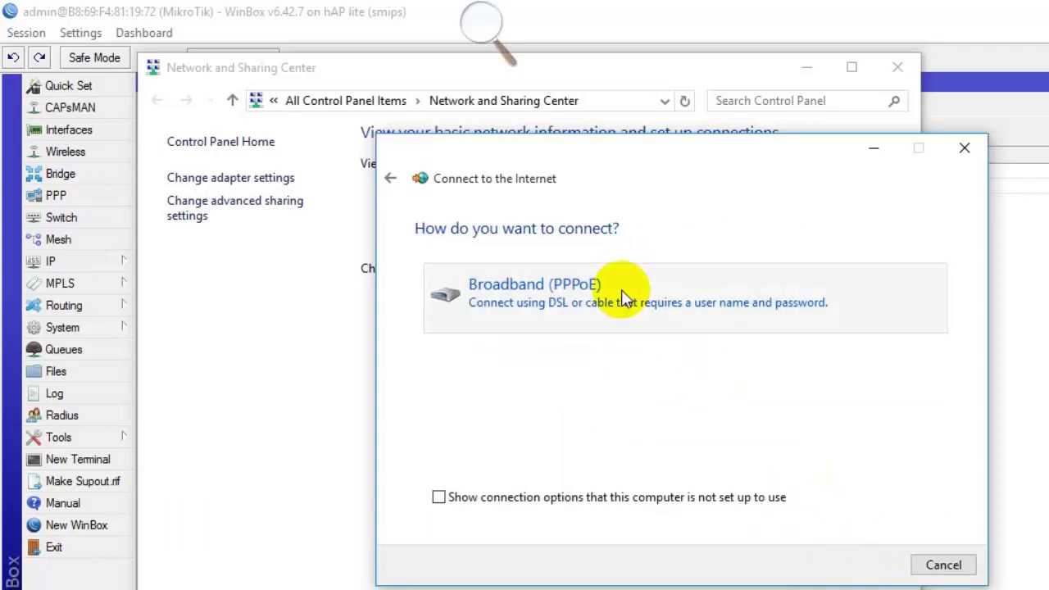
pyautogui.write('asif')
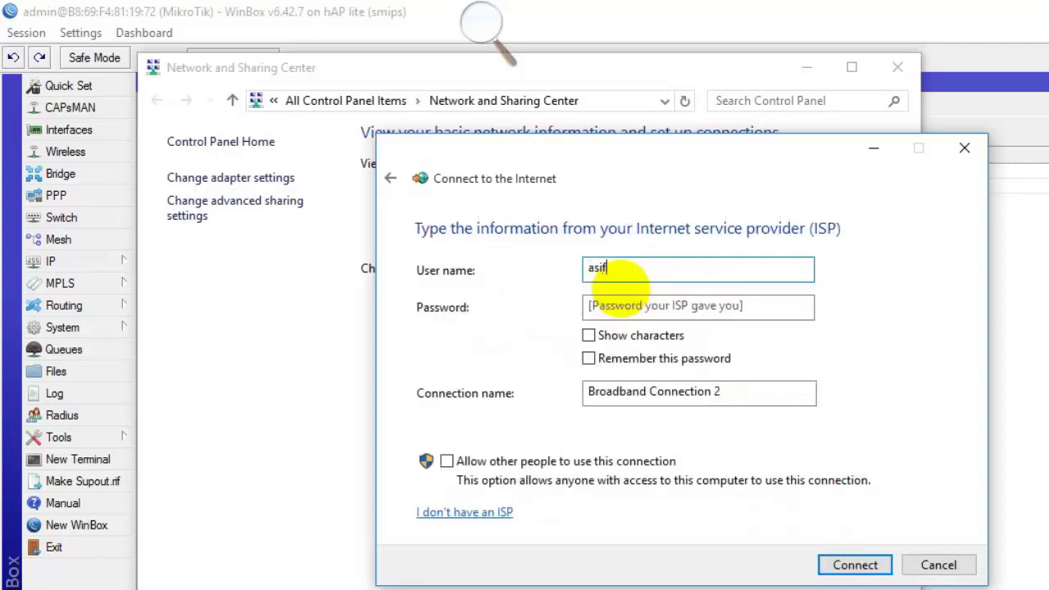
pyautogui.press('Tab')
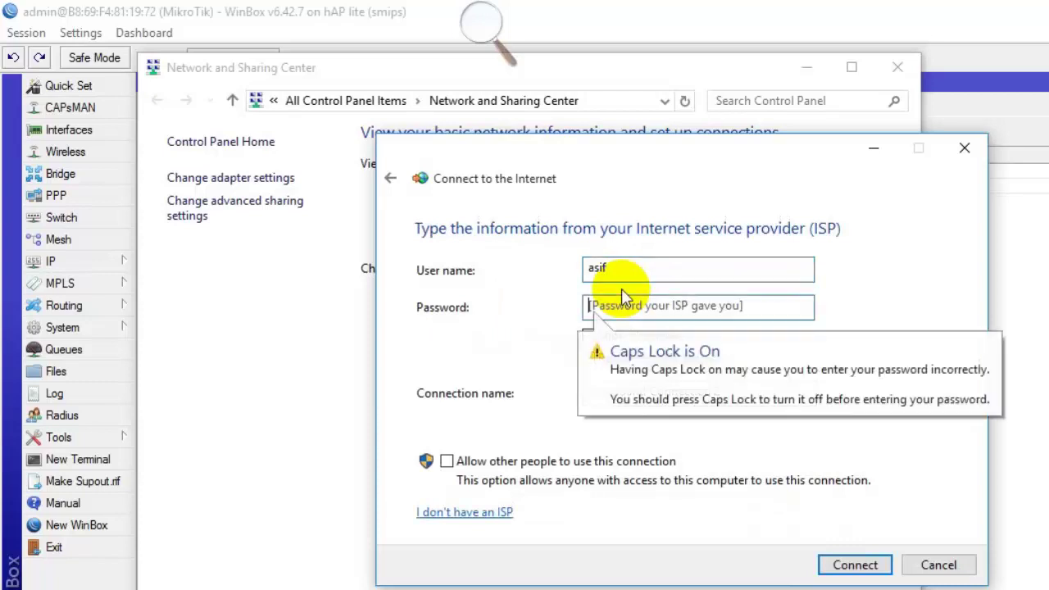
pyautogui.write('123')
pyautogui.click(620, 338)
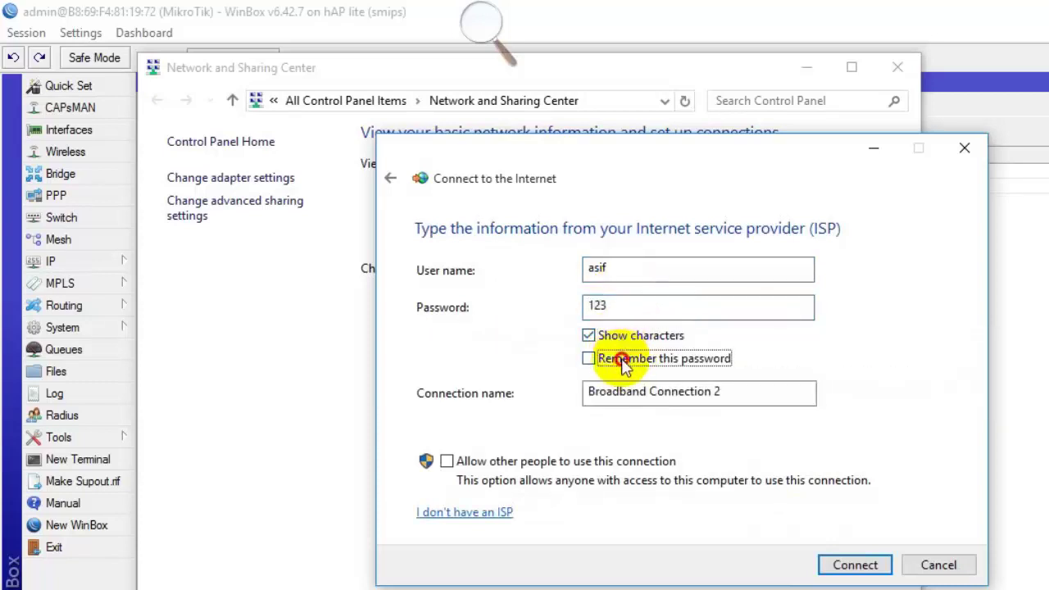
pyautogui.click(613, 358)
# Name the connection CSL, allow other users to use it, and start connecting.
pyautogui.moveTo(732, 389); pyautogui.dragTo(468, 355)
pyautogui.write('csl')
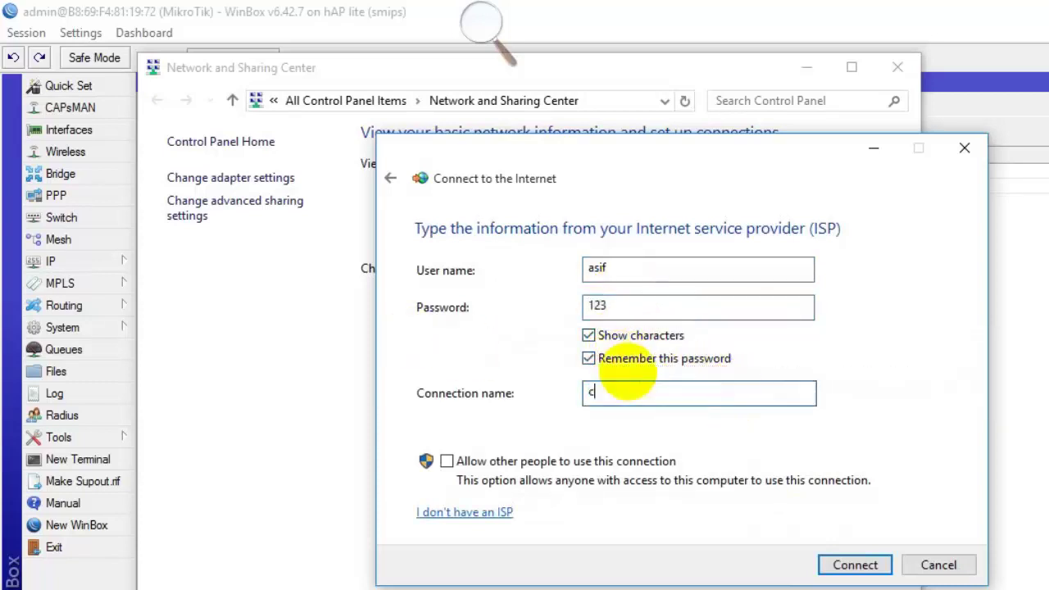
pyautogui.press('BackSpace')
pyautogui.press('BackSpace')
pyautogui.press('BackSpace')
pyautogui.write('CSL')
pyautogui.click(605, 461)
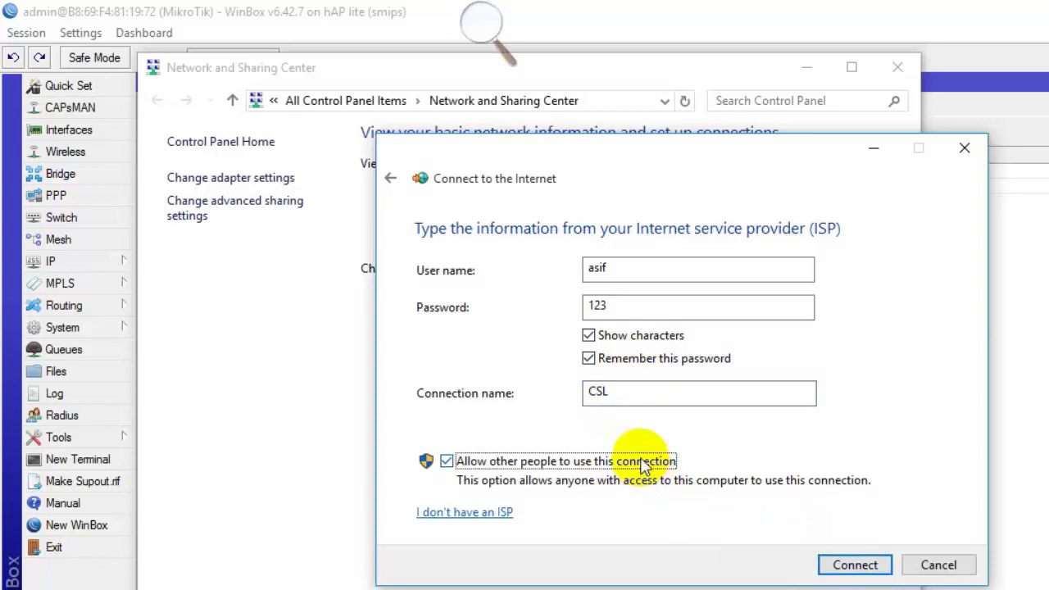
pyautogui.click(843, 566)
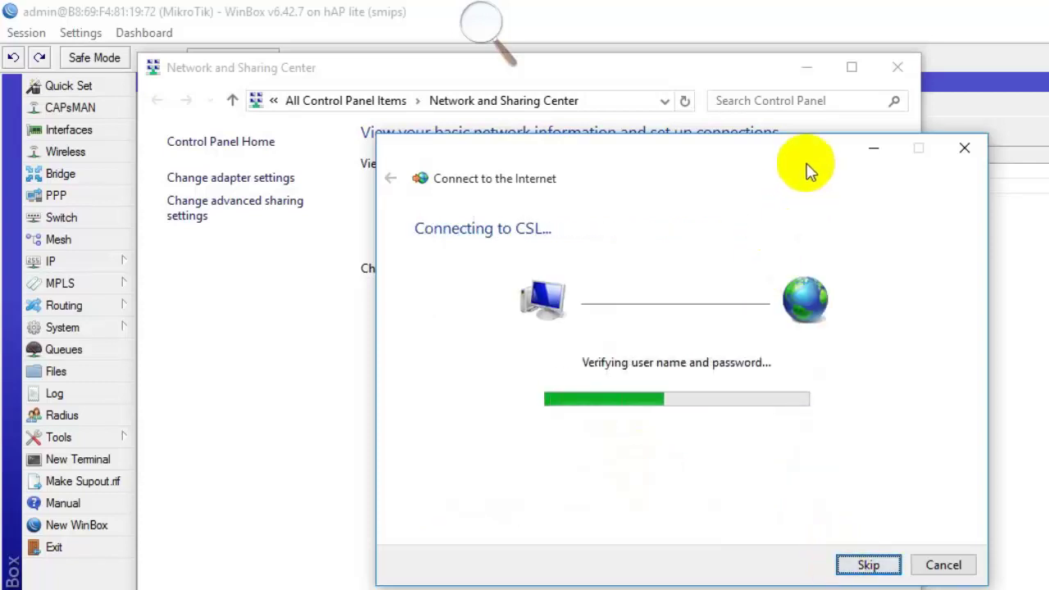
pyautogui.click(804, 76)
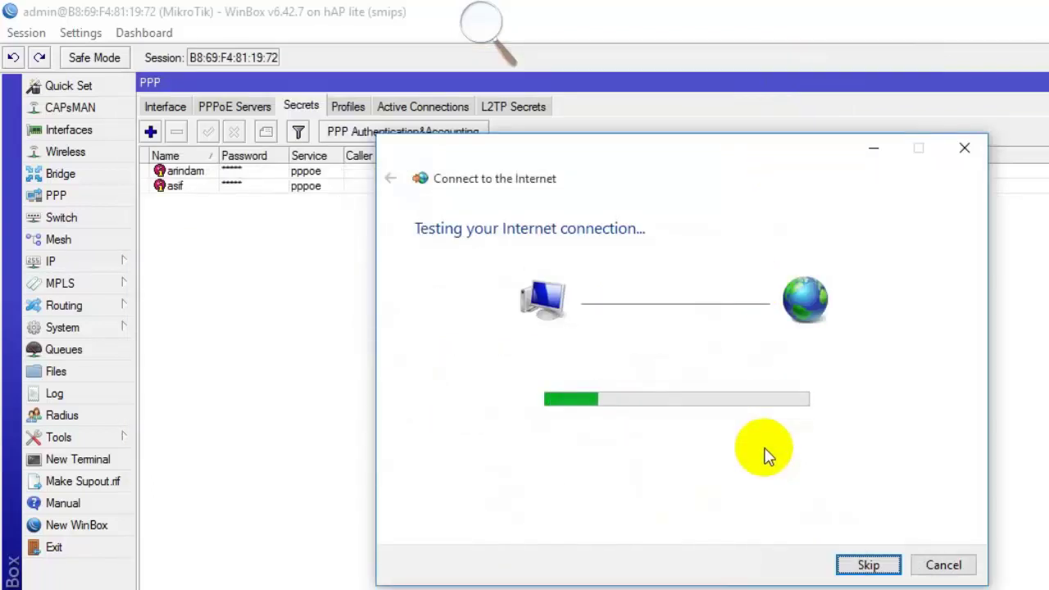
# Open PPP Active Connections, select the first user's session, and close the connection wizard.
pyautogui.click(398, 9)
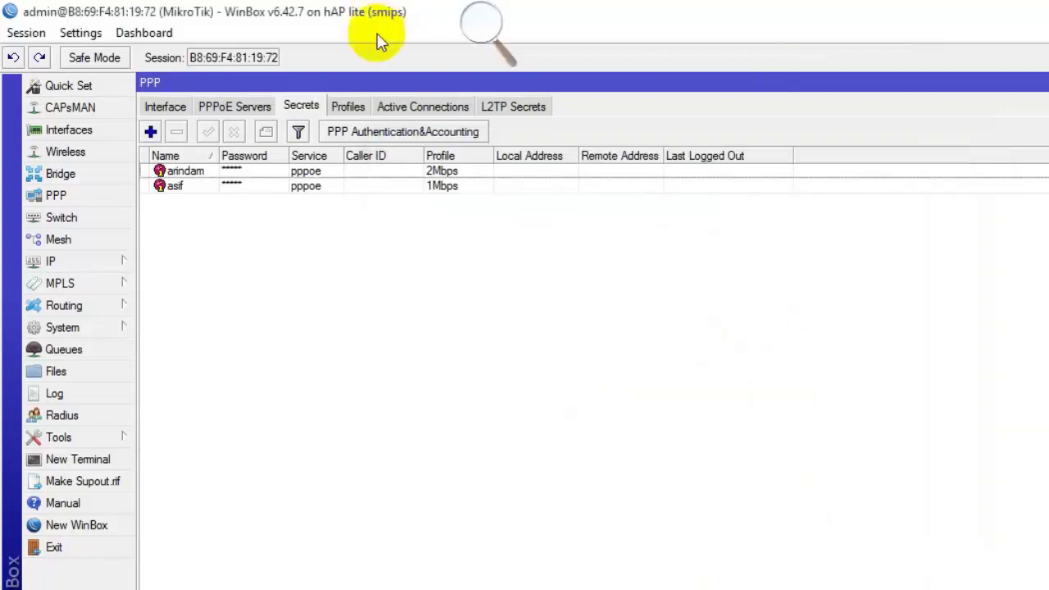
pyautogui.click(443, 111)
pyautogui.click(355, 168)
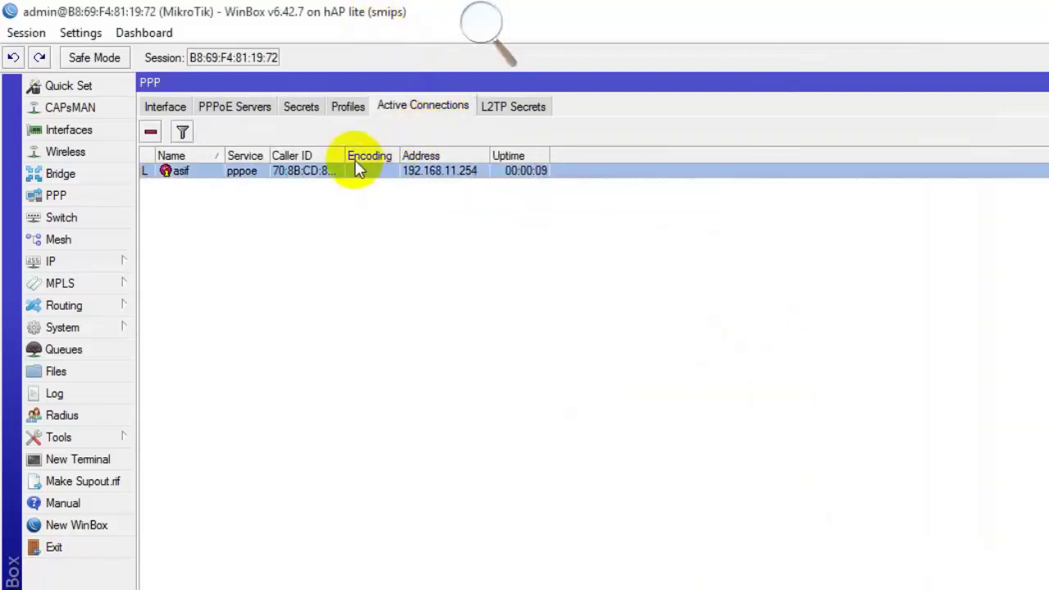
pyautogui.hotkey('alt', 'Tab')
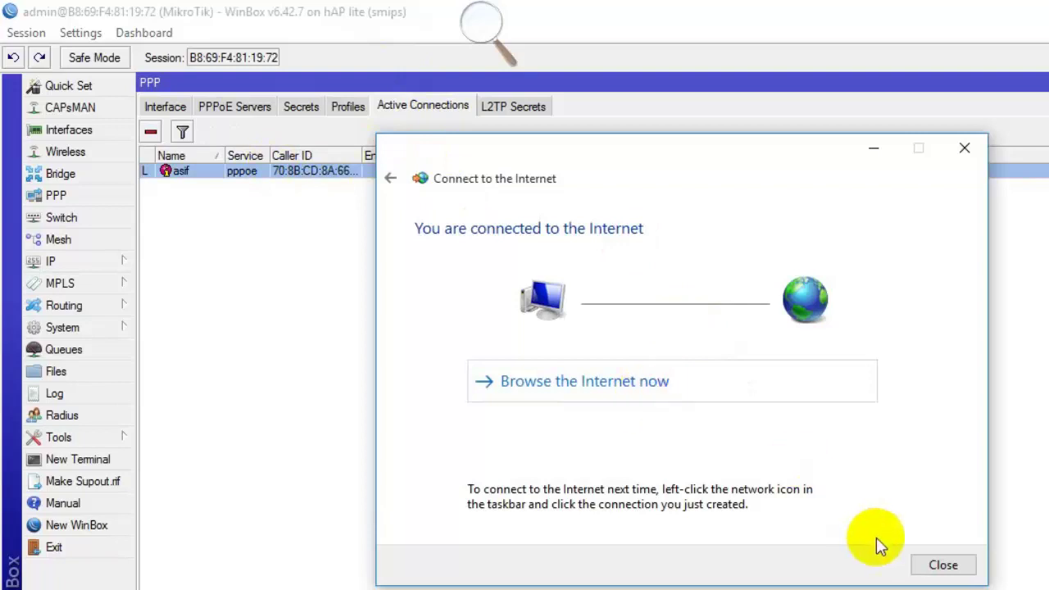
pyautogui.hotkey('alt', 'Tab')
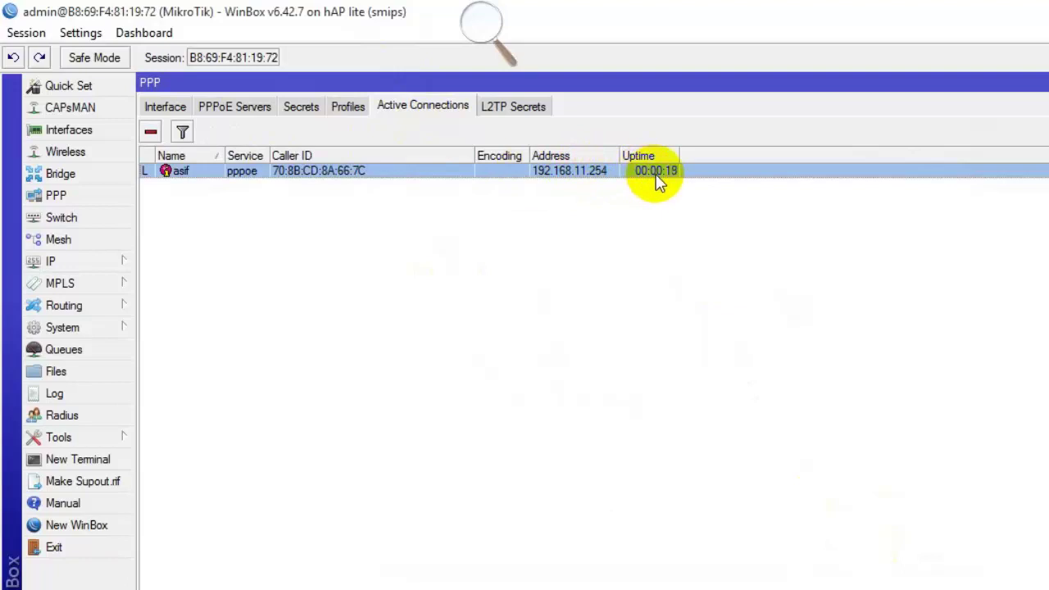
# Open that session's details and copy its caller ID MAC address.
pyautogui.doubleClick(391, 172)
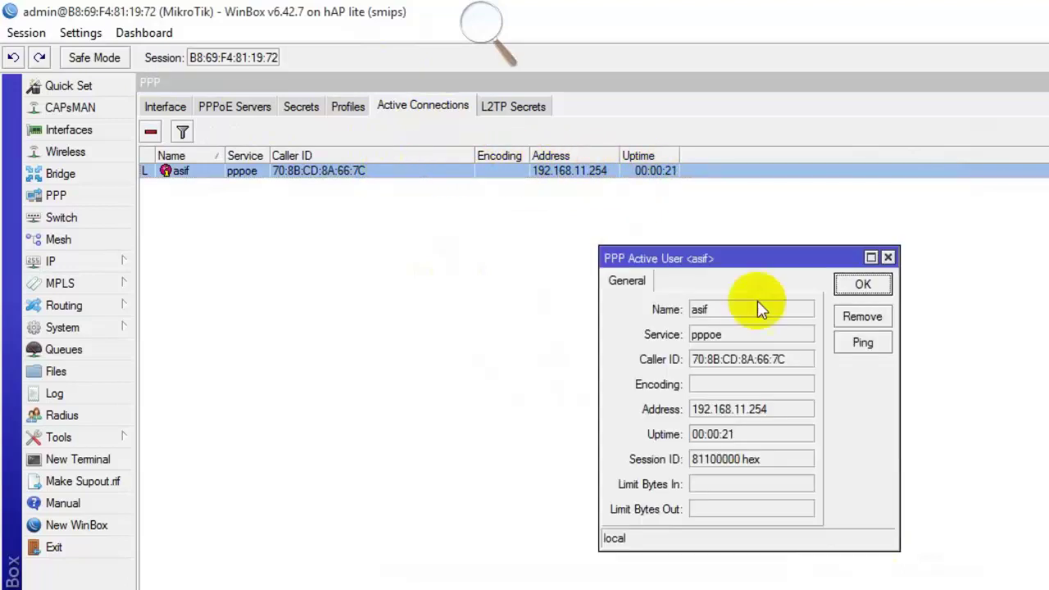
pyautogui.moveTo(779, 359); pyautogui.dragTo(731, 367)
pyautogui.rightClick(729, 363)
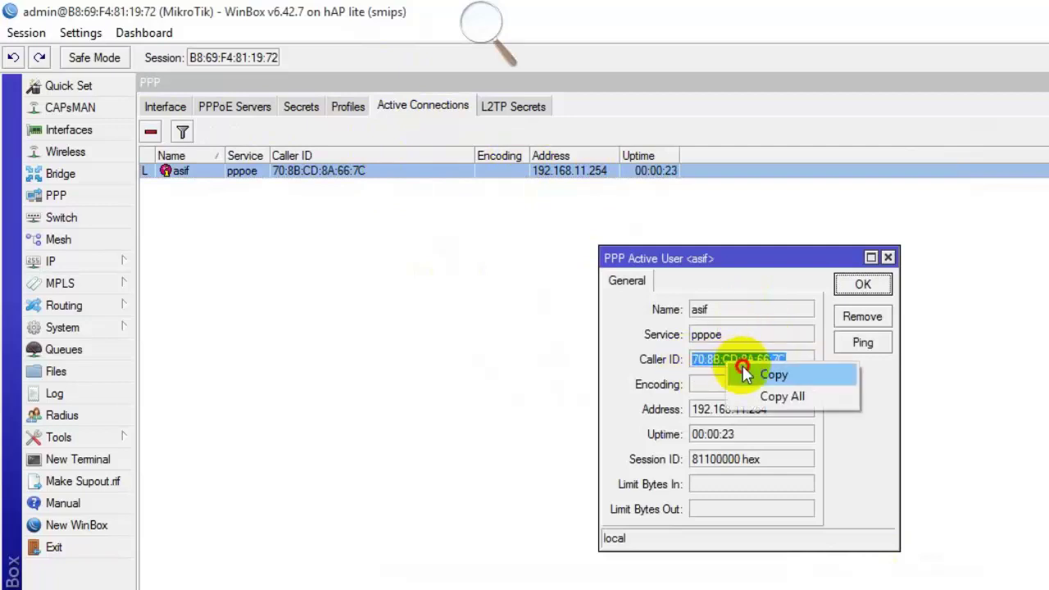
pyautogui.click(749, 374)
pyautogui.rightClick(710, 360)
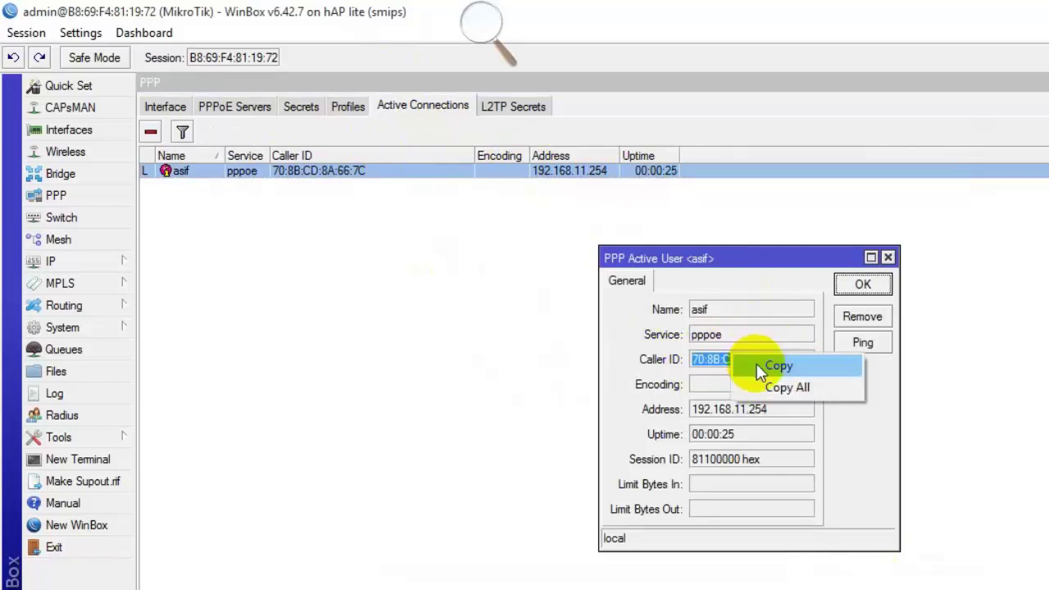
pyautogui.click(761, 366)
pyautogui.click(299, 107)
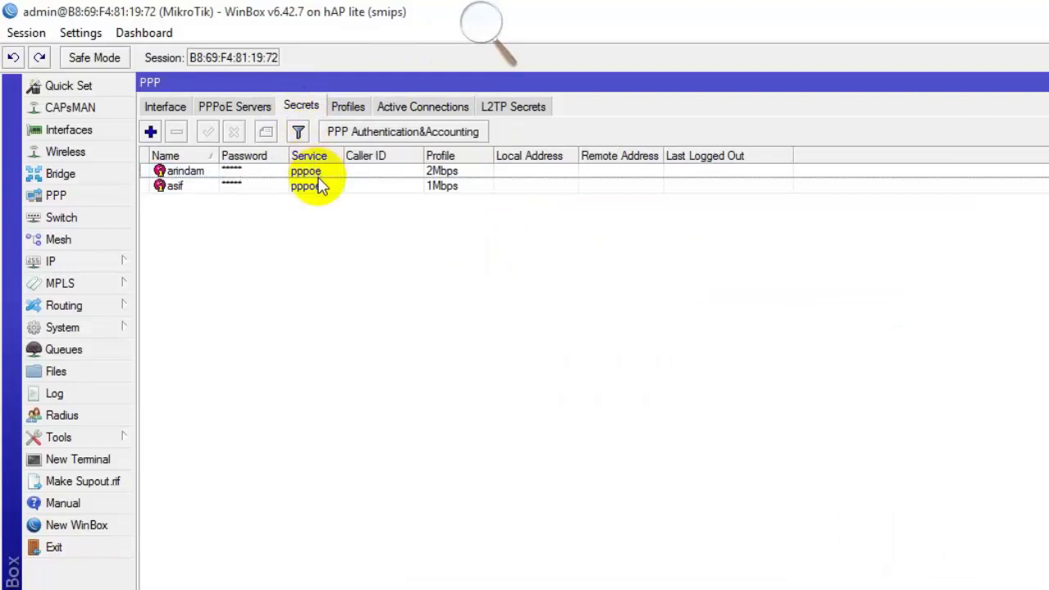
pyautogui.doubleClick(309, 187)
pyautogui.click(770, 327)
pyautogui.rightClick(770, 332)
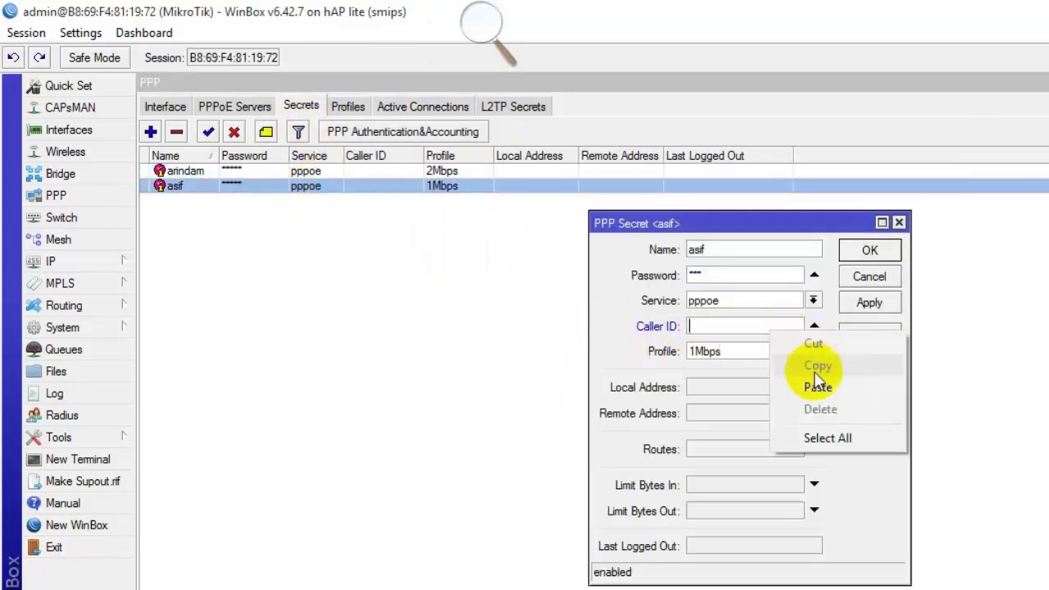
pyautogui.click(815, 384)
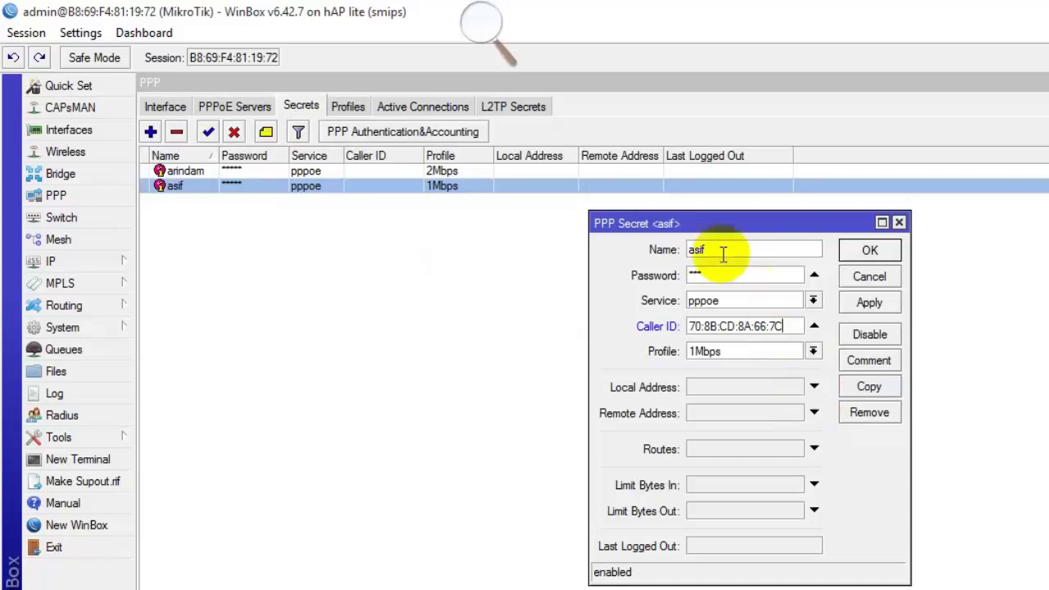
# Copy the asif session's address 192.168.11.254 and set it as the secret's Remote Address.
pyautogui.click(425, 107)
pyautogui.click(396, 170)
pyautogui.doubleClick(396, 172)
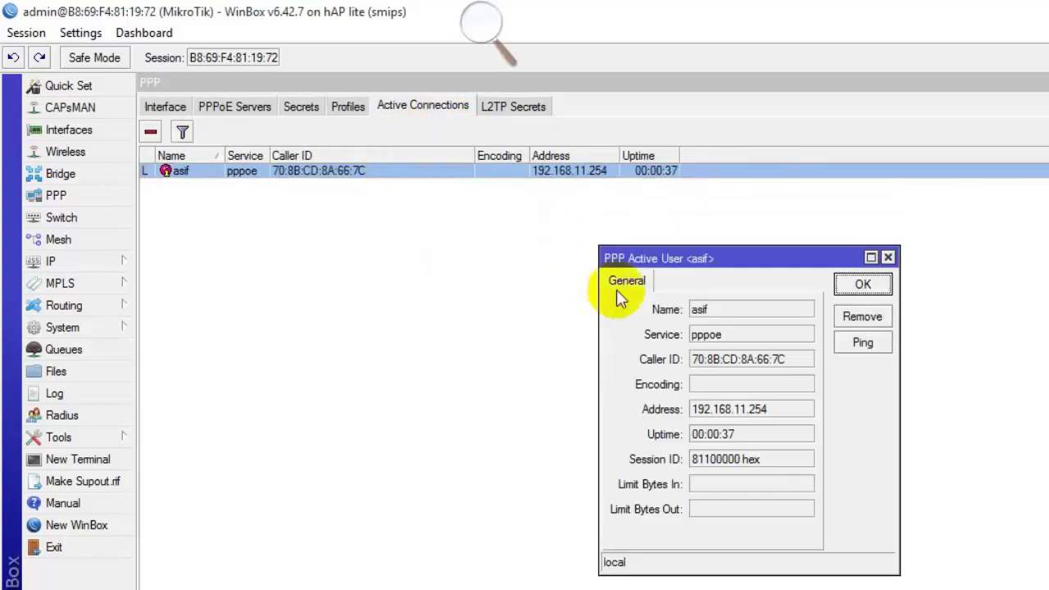
pyautogui.moveTo(778, 409); pyautogui.dragTo(699, 408)
pyautogui.rightClick(742, 425)
pyautogui.click(747, 424)
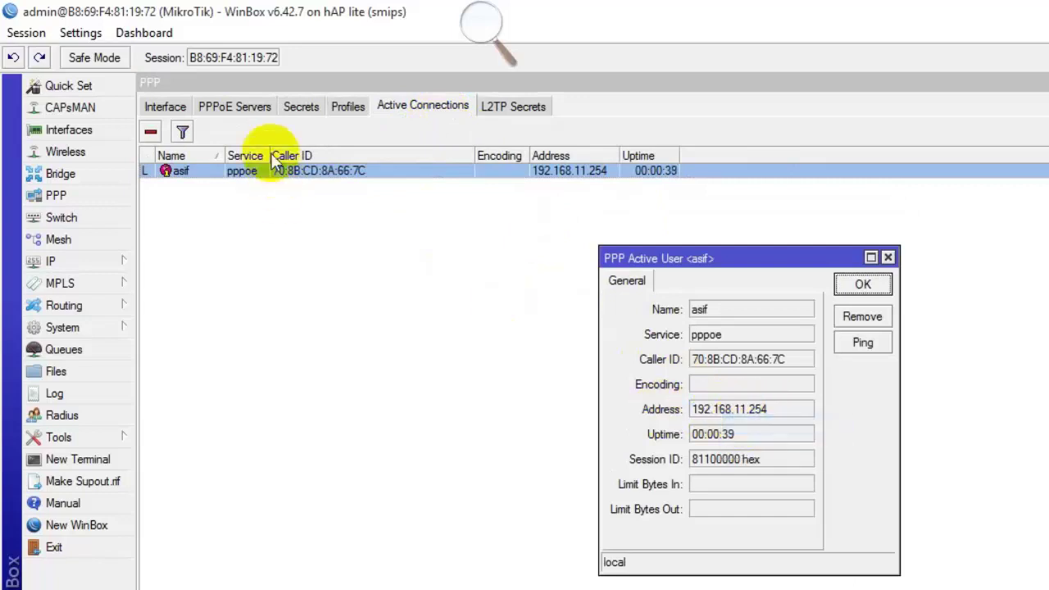
pyautogui.click(300, 107)
pyautogui.doubleClick(364, 188)
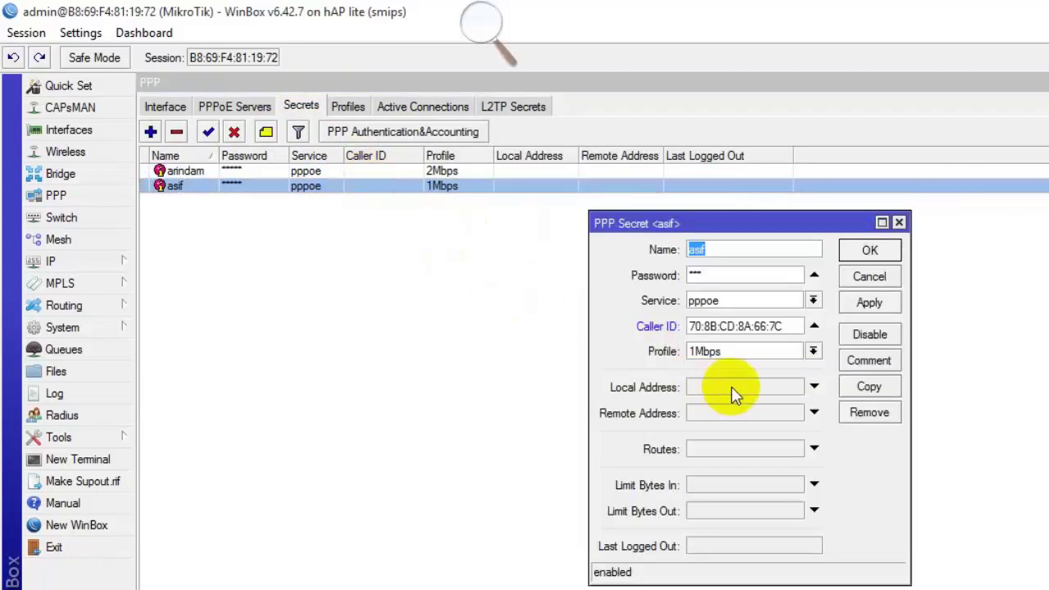
pyautogui.click(721, 413)
pyautogui.rightClick(733, 413)
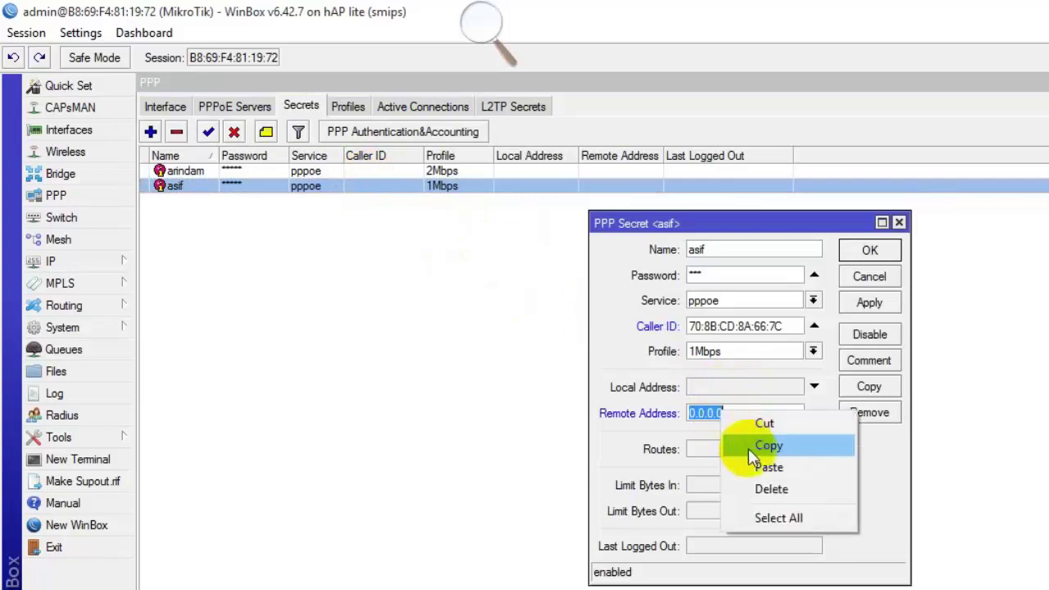
pyautogui.click(757, 466)
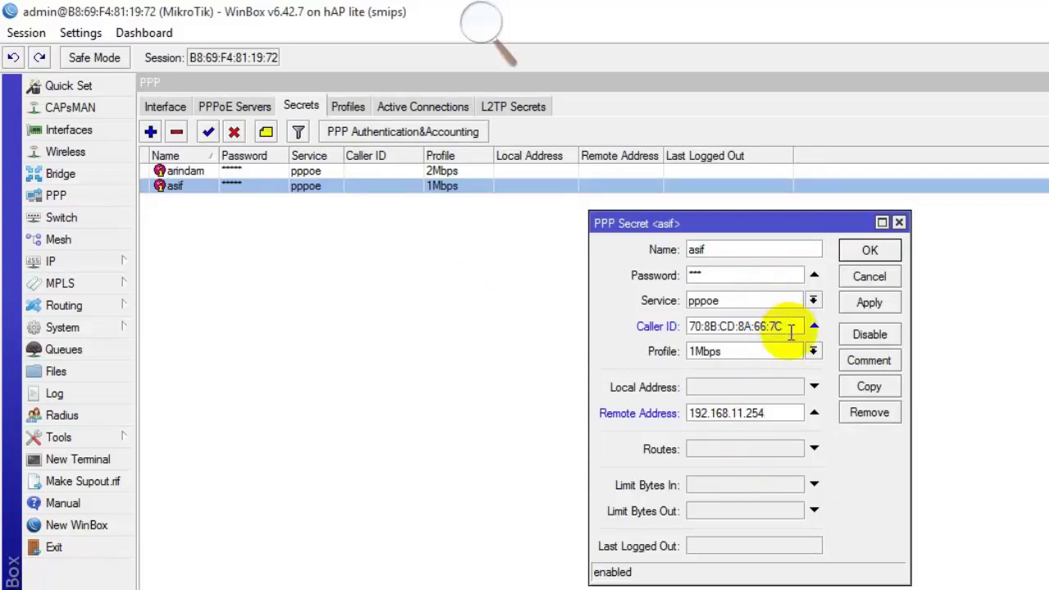
# Check the Caller ID and Remote Address values, then apply and save the asif secret.
pyautogui.doubleClick(789, 327)
pyautogui.doubleClick(777, 413)
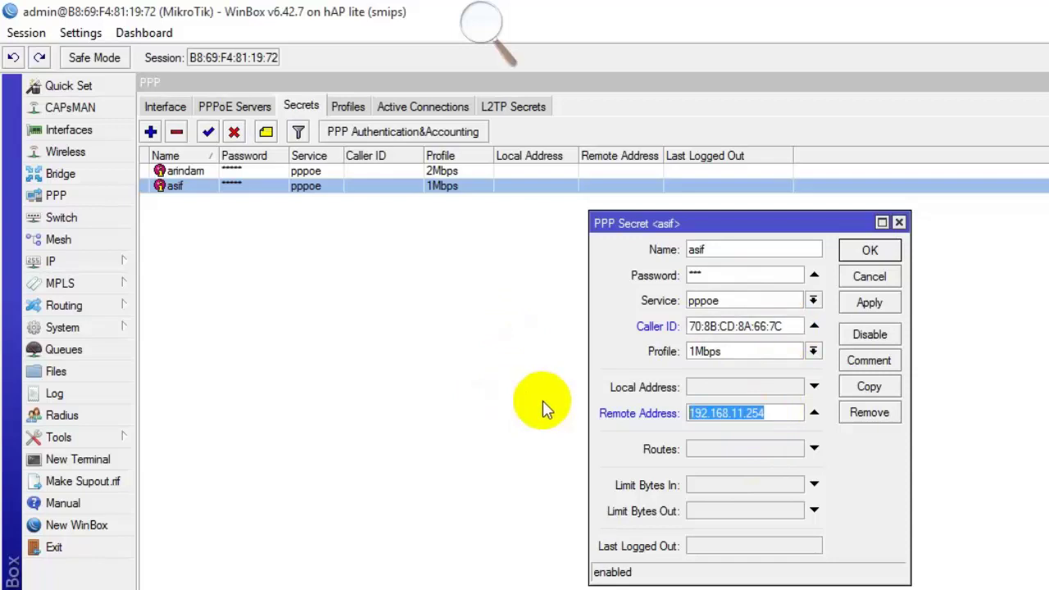
pyautogui.click(866, 302)
pyautogui.click(875, 252)
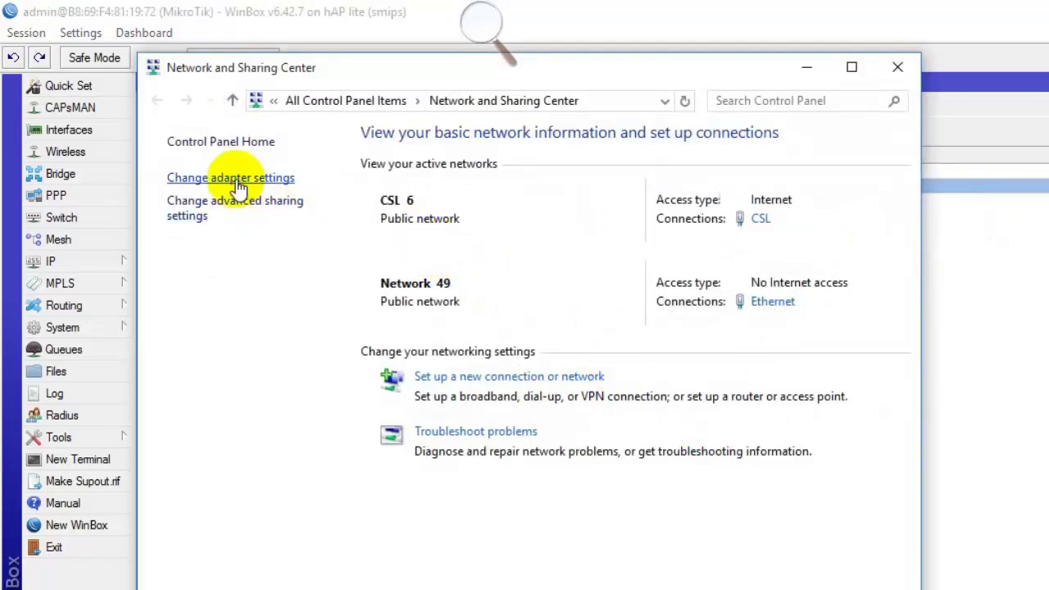
# Review the CSL connection details: IPv4 192.168.11.254, subnet mask, and DNS 8.8.8.8 and 8.8.4.4.
pyautogui.click(236, 179)
pyautogui.click(226, 232)
pyautogui.rightClick(246, 234)
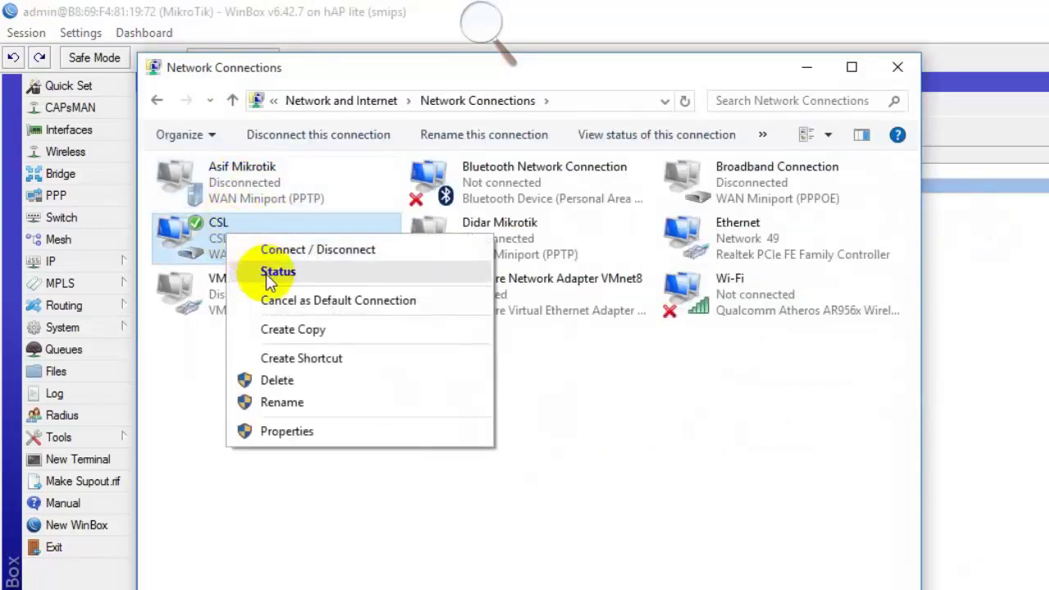
pyautogui.click(269, 274)
pyautogui.click(574, 354)
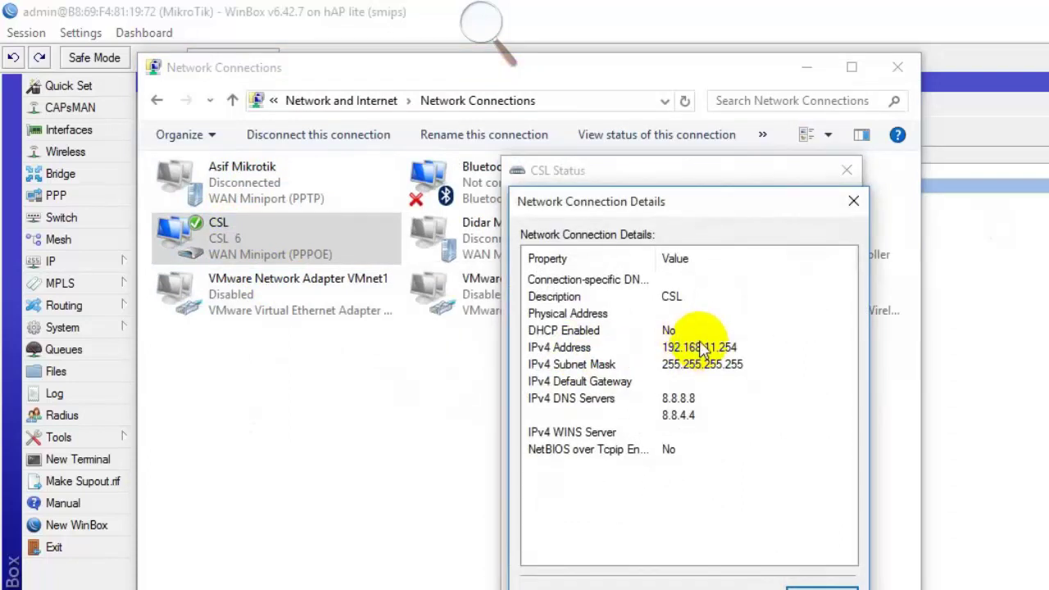
pyautogui.click(706, 349)
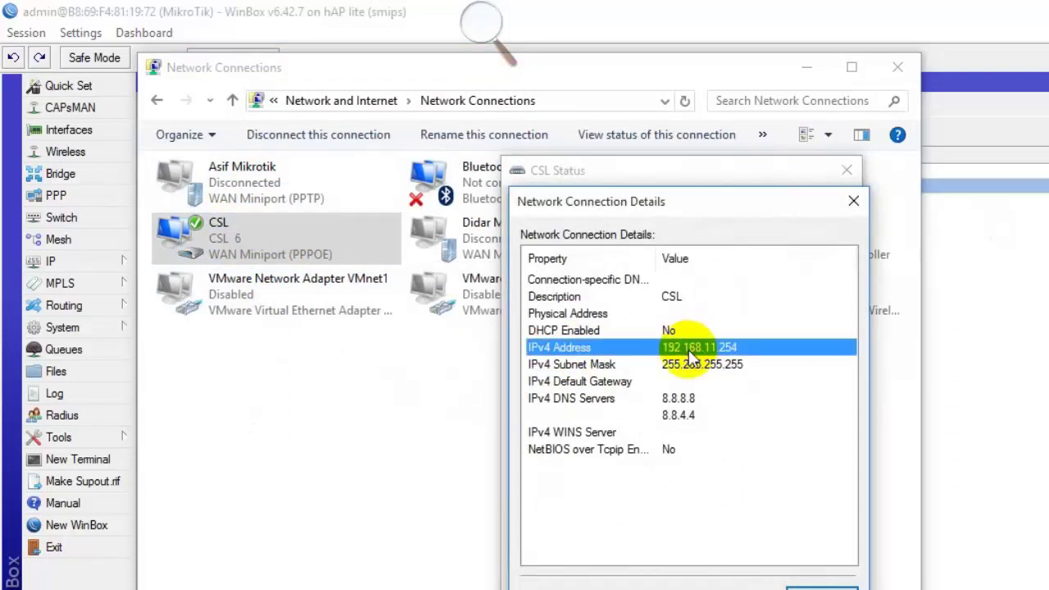
pyautogui.click(727, 369)
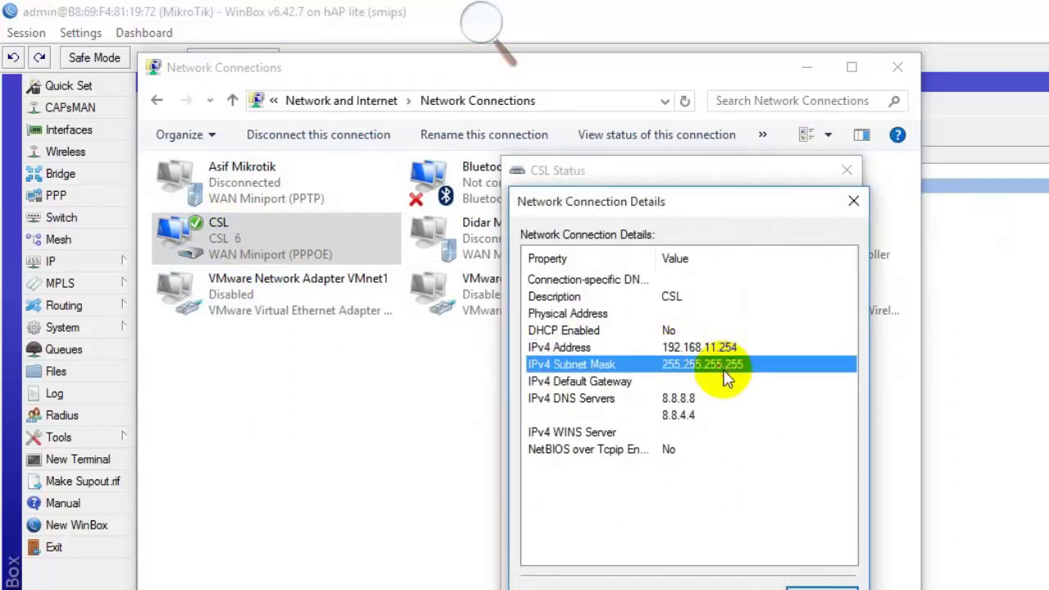
pyautogui.click(680, 400)
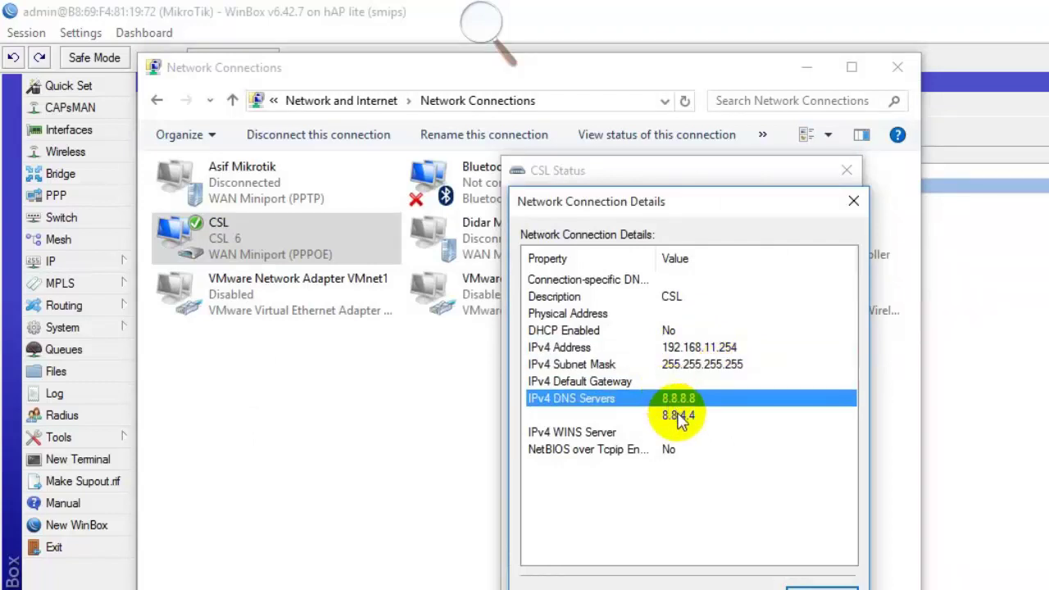
pyautogui.click(678, 416)
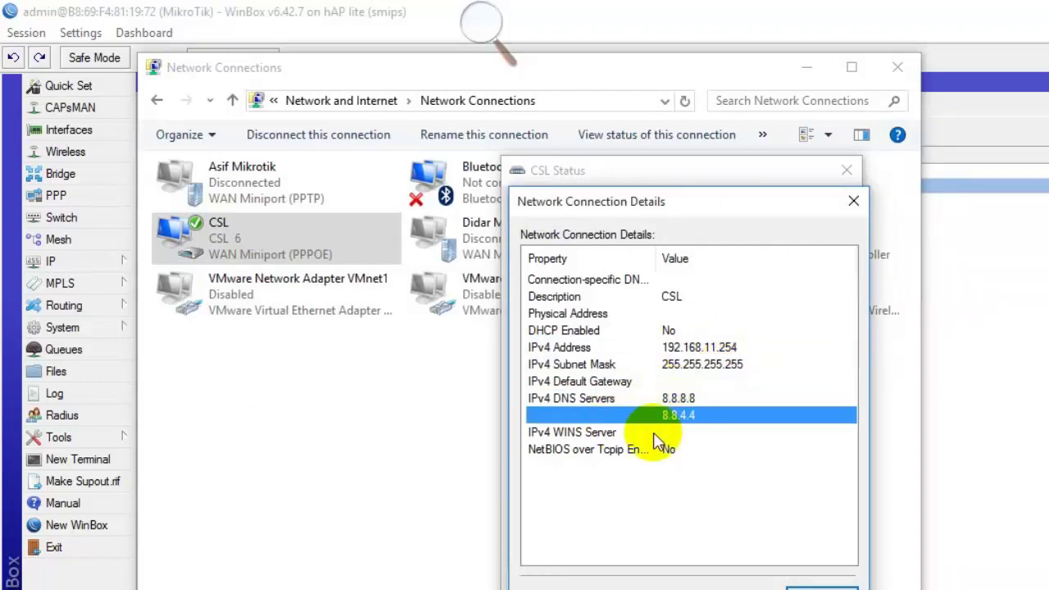
pyautogui.click(819, 588)
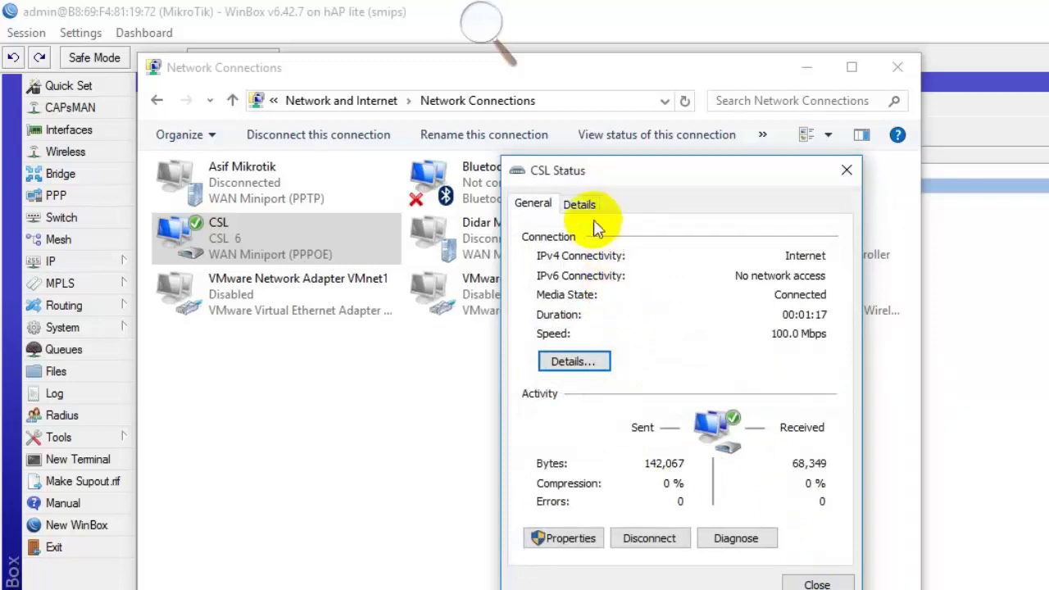
# Check the PPPoE connection's properties, reopen the network details, then return to WinBox.
pyautogui.click(580, 204)
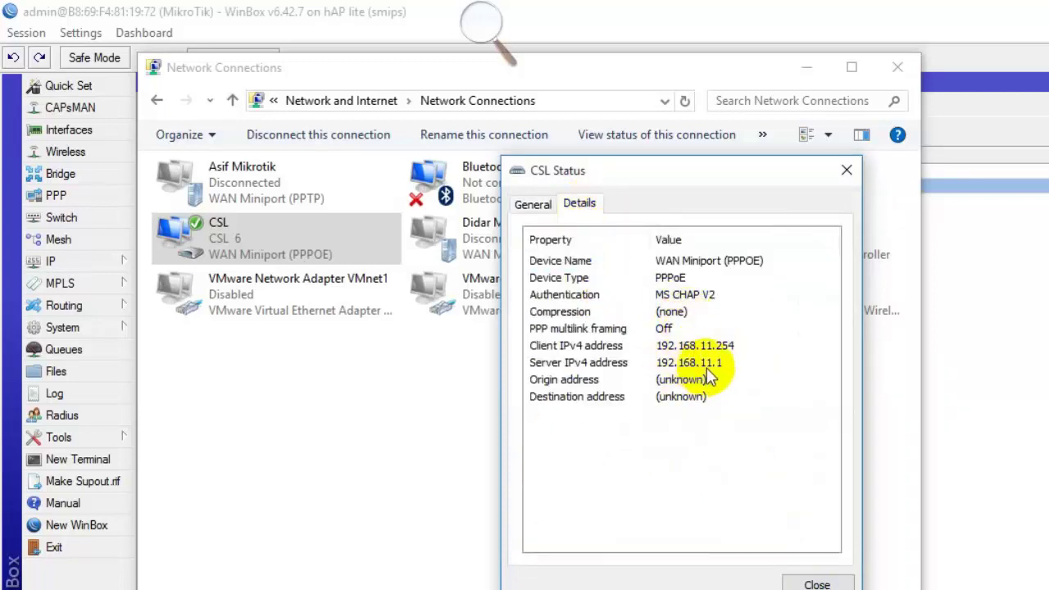
pyautogui.click(537, 207)
pyautogui.click(601, 362)
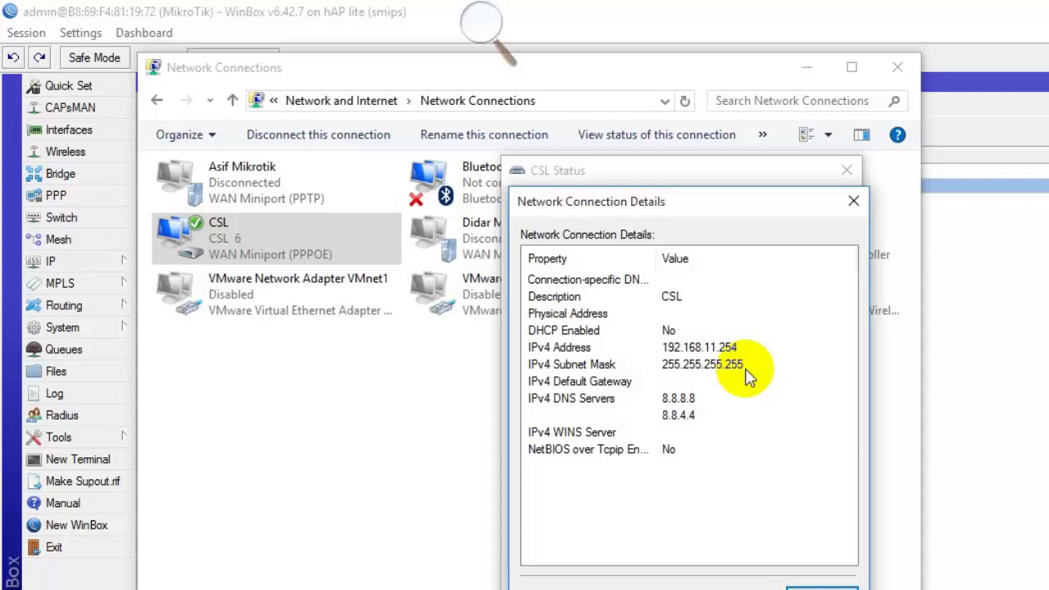
pyautogui.click(926, 171)
# Check the asif secret's remote address 192.168.11.254 and close the secret.
pyautogui.doubleClick(402, 186)
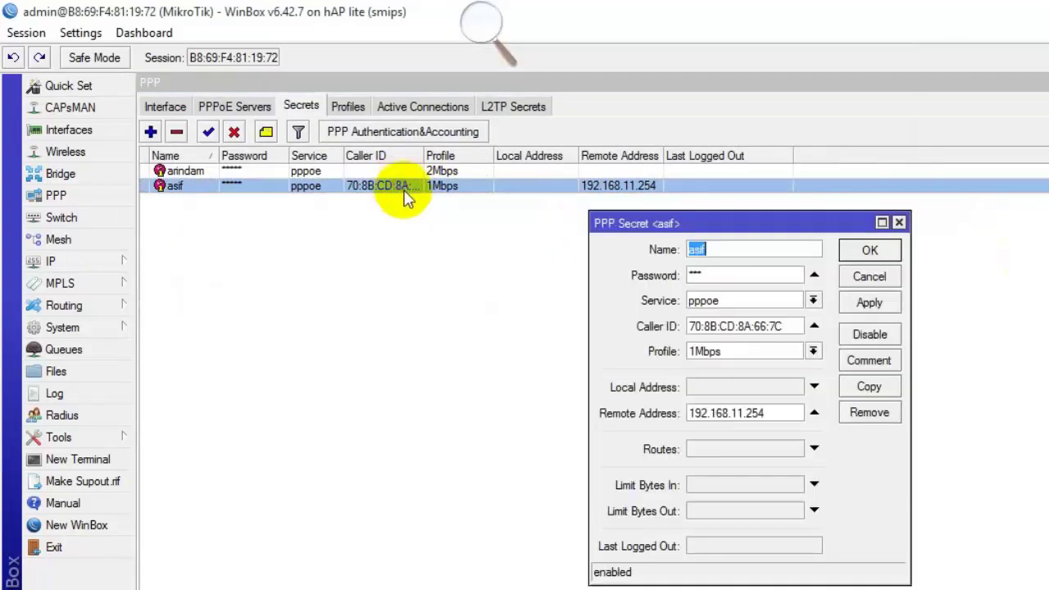
pyautogui.moveTo(753, 414); pyautogui.dragTo(465, 419)
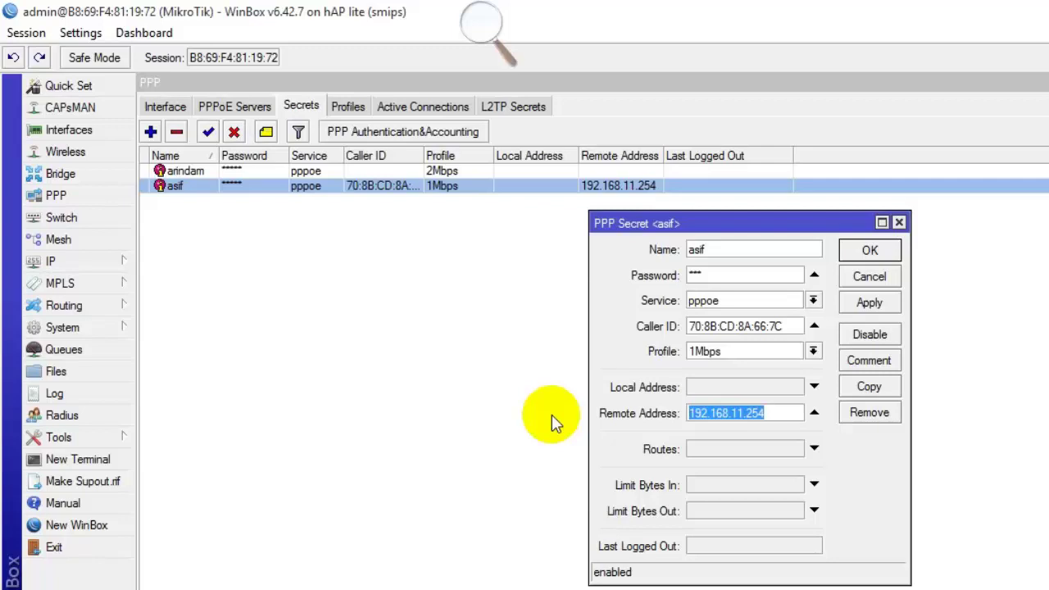
pyautogui.click(898, 222)
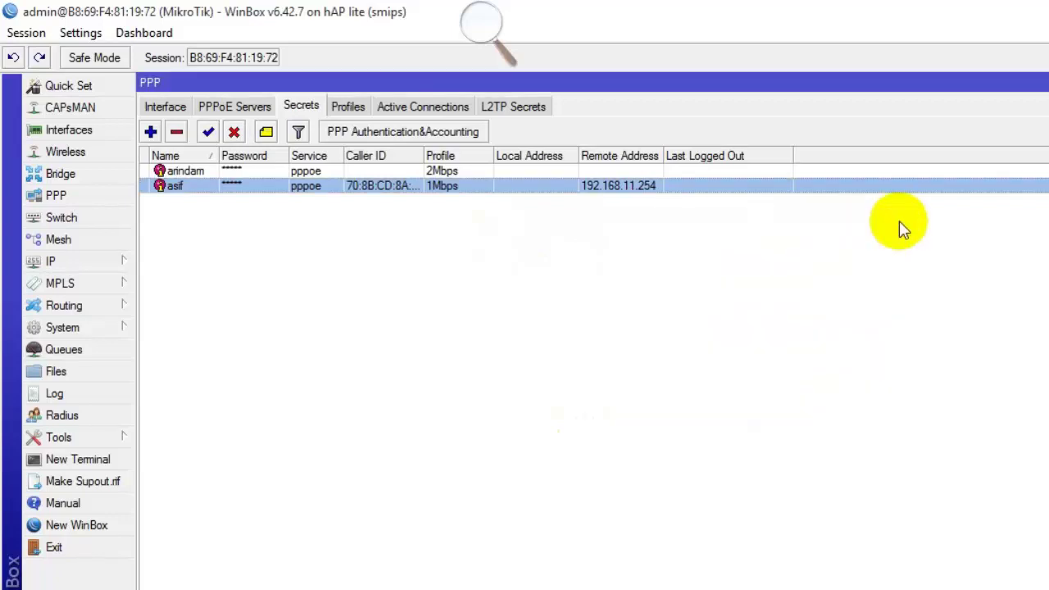
# Review the active PPPoE connections, then bring up the simple queue list.
pyautogui.click(413, 108)
pyautogui.click(342, 170)
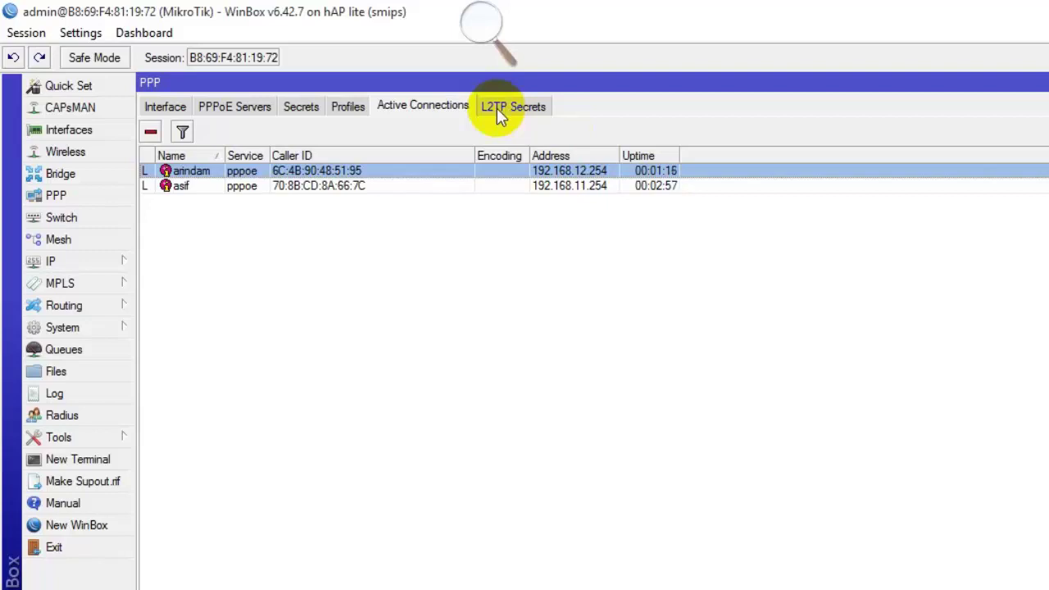
pyautogui.click(33, 350)
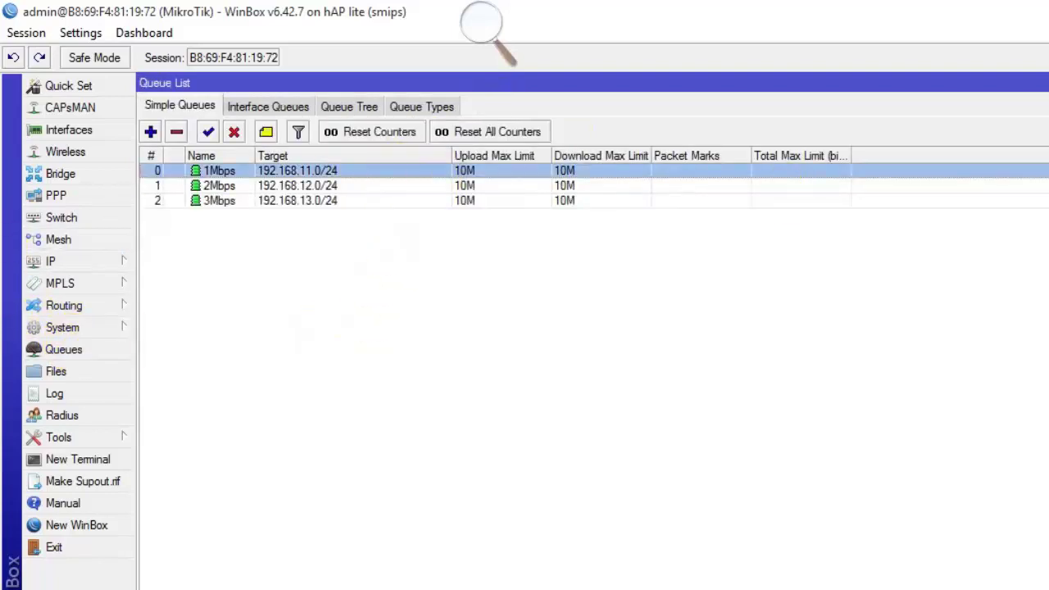
# Add live Upload and Download rate columns to the 1Mbps, 2Mbps and 3Mbps simple queues.
pyautogui.click(1040, 156)
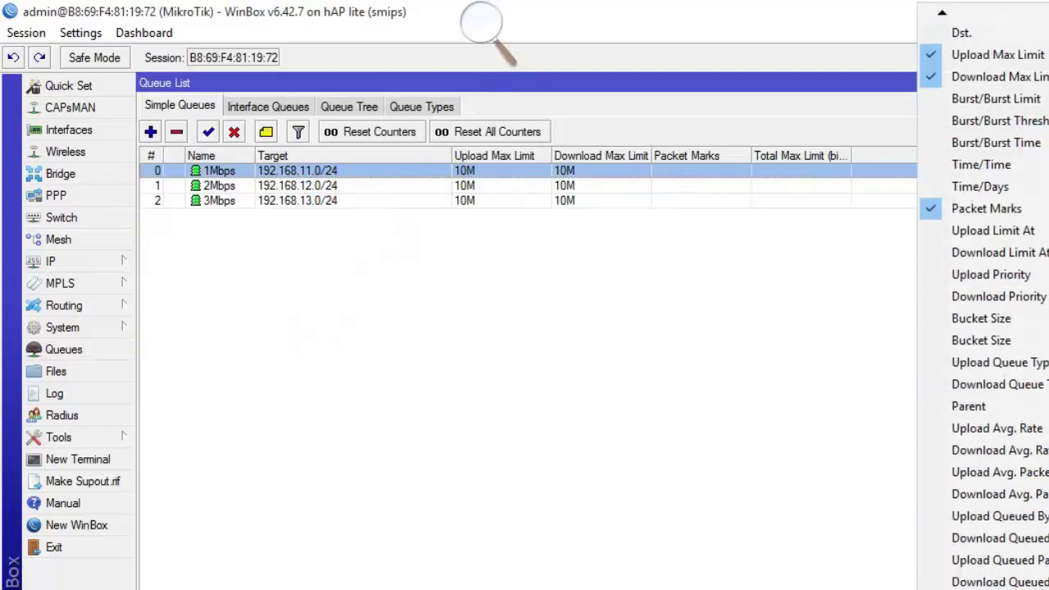
pyautogui.click(996, 565)
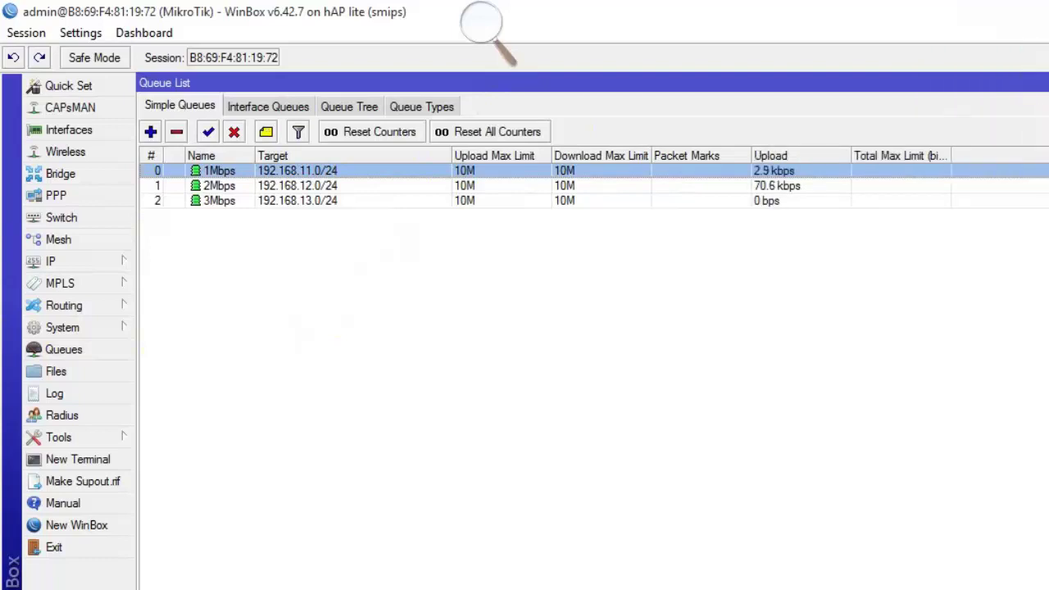
pyautogui.click(1041, 156)
pyautogui.scroll(-3, 982, 328)
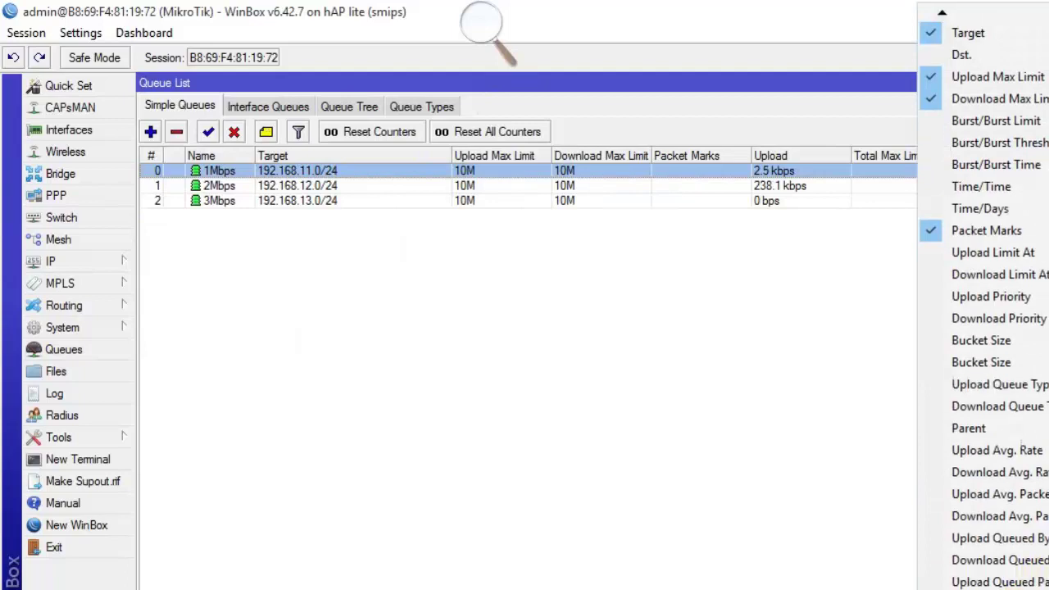
pyautogui.scroll(-2, 983, 328)
pyautogui.click(991, 565)
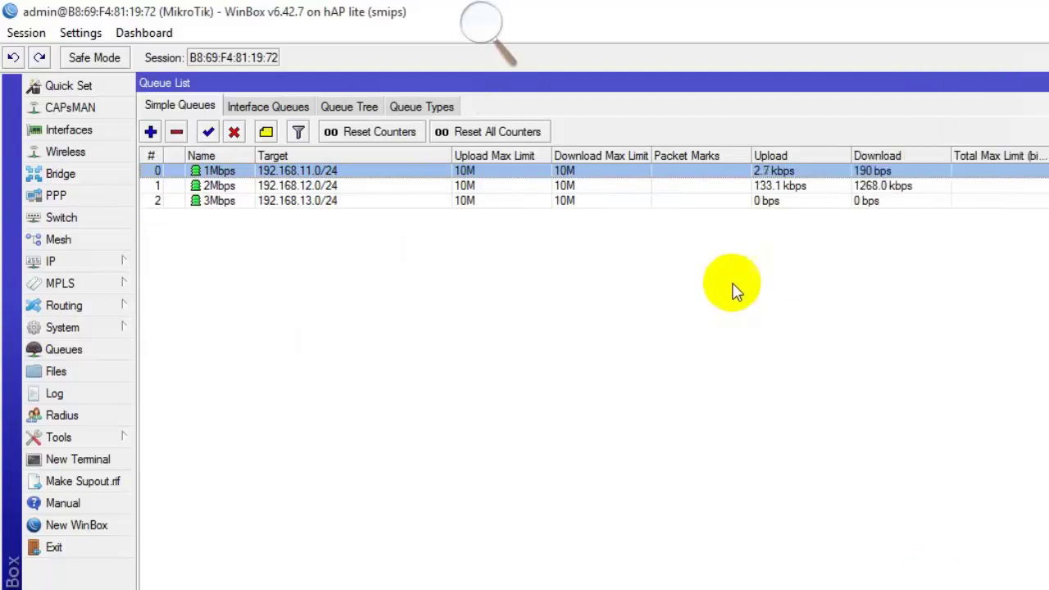
pyautogui.click(665, 185)
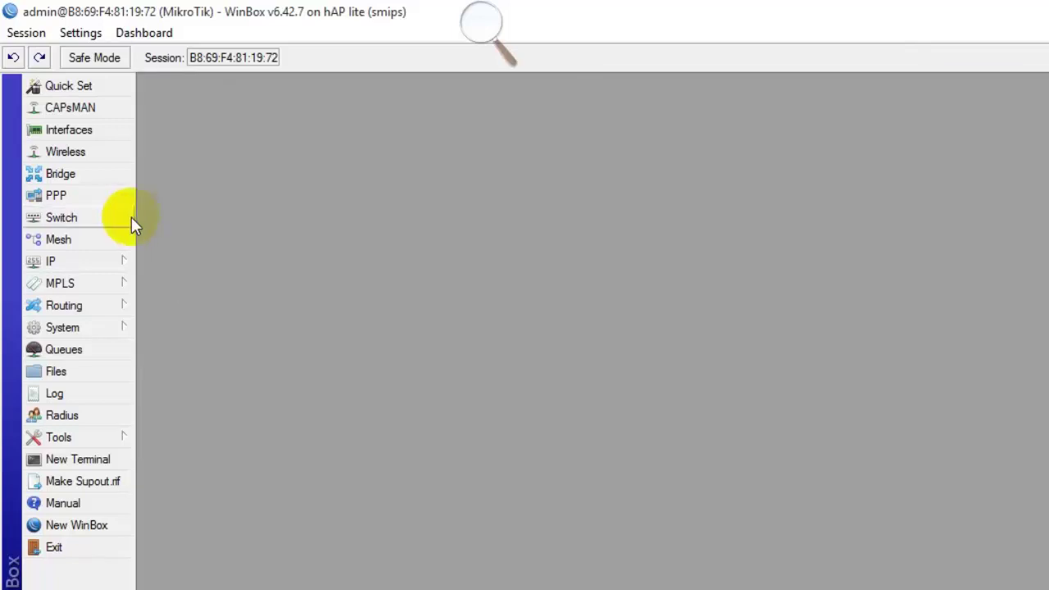
# Compare both users' PPPoE server binding traffic in PPP Interface, then open Windows dial-up settings.
pyautogui.click(56, 195)
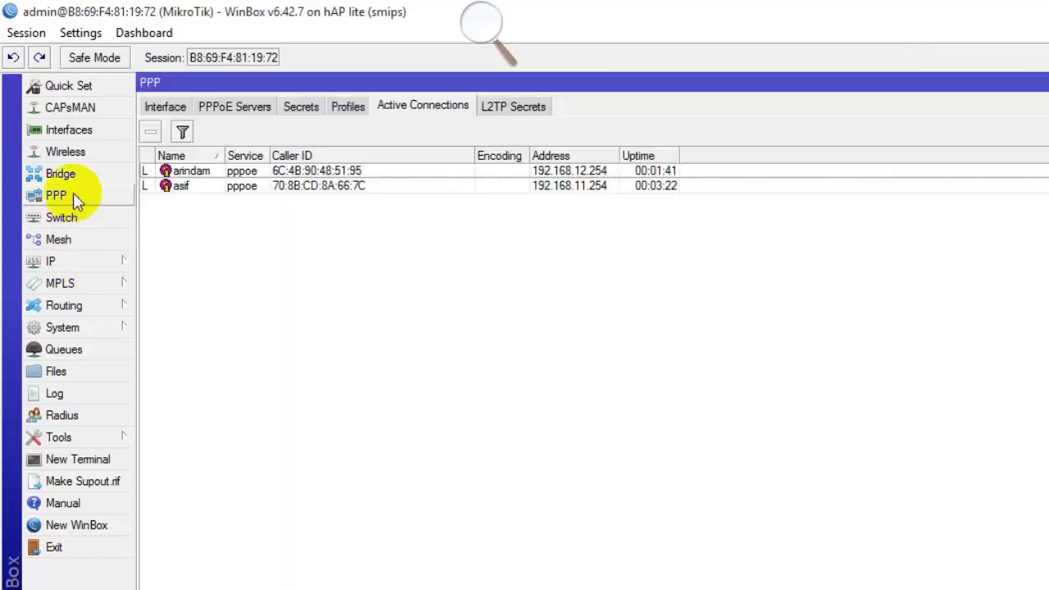
pyautogui.click(168, 106)
pyautogui.click(373, 173)
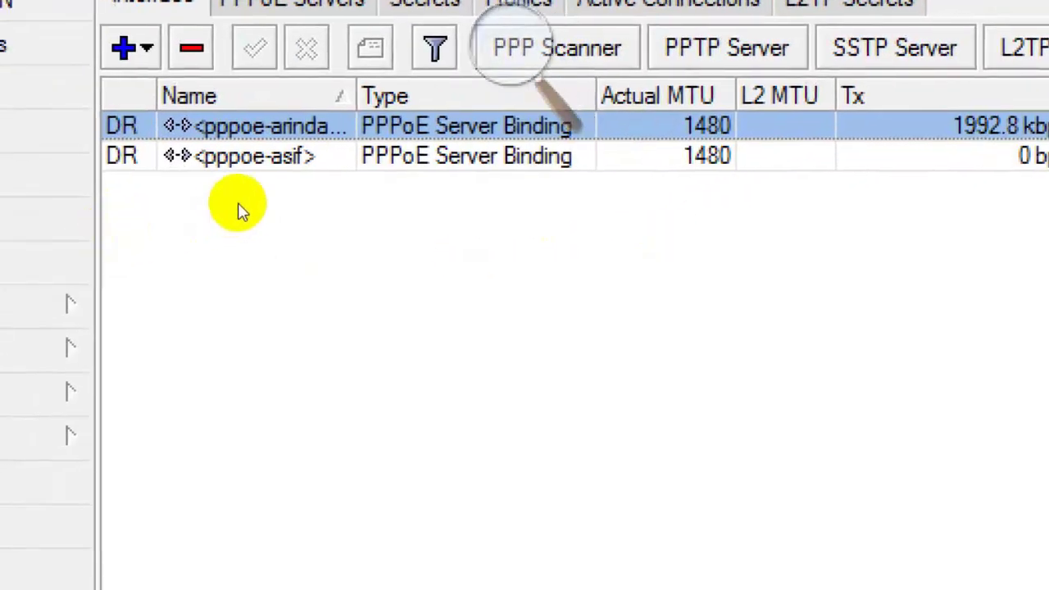
pyautogui.click(324, 164)
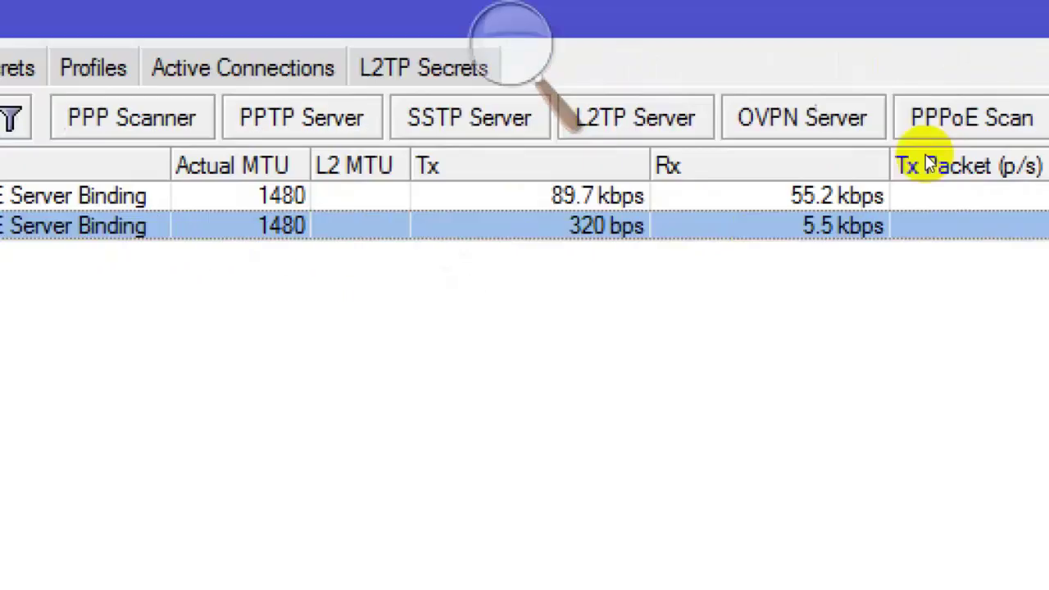
pyautogui.press('Up')
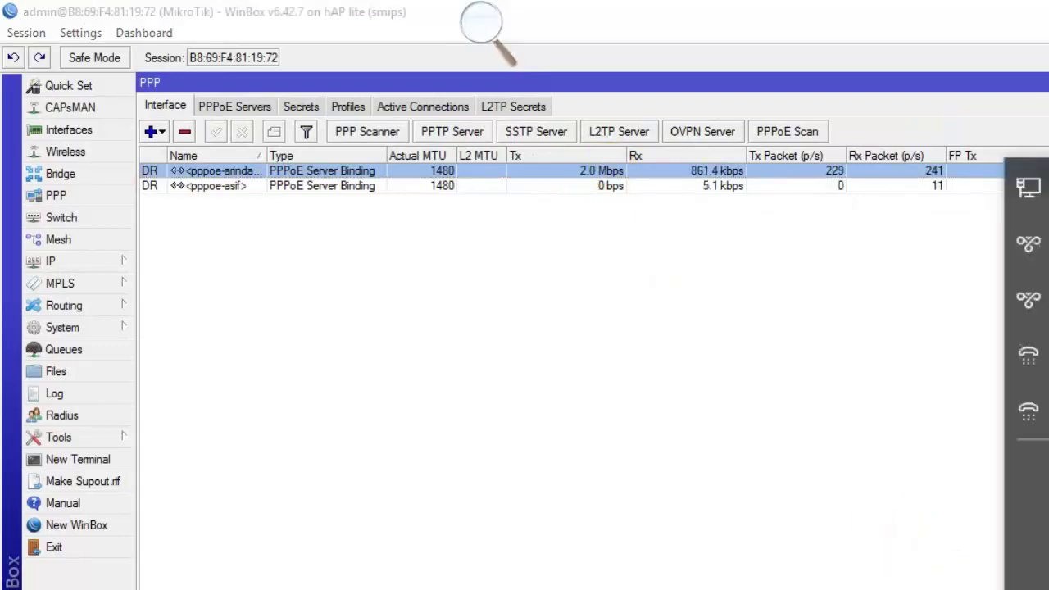
pyautogui.click(1028, 409)
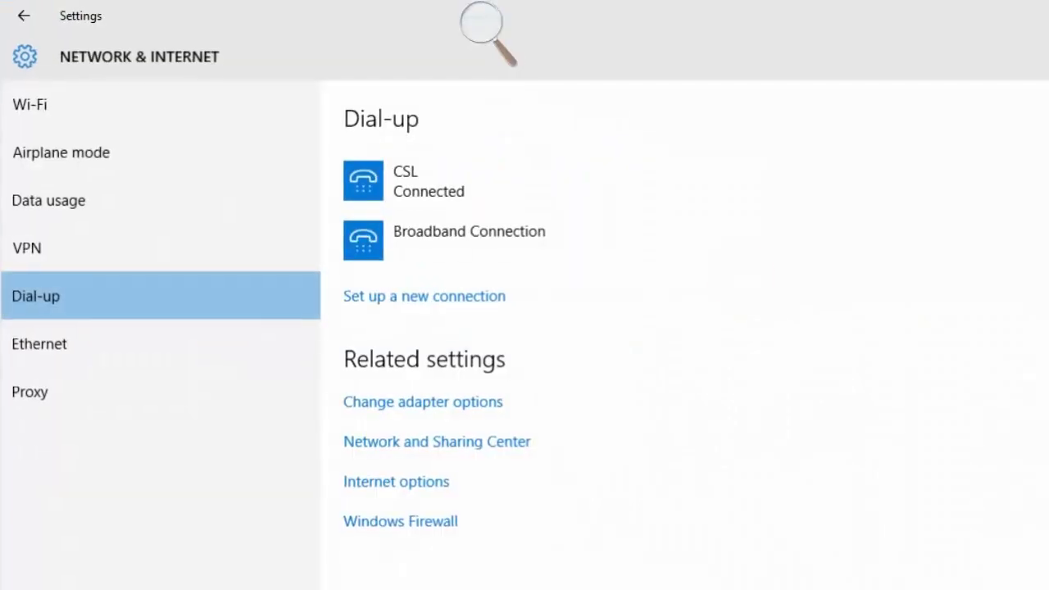
# Disconnect and reconnect the CSL dial-up connection, then switch back to WinBox.
pyautogui.click(468, 201)
pyautogui.click(711, 241)
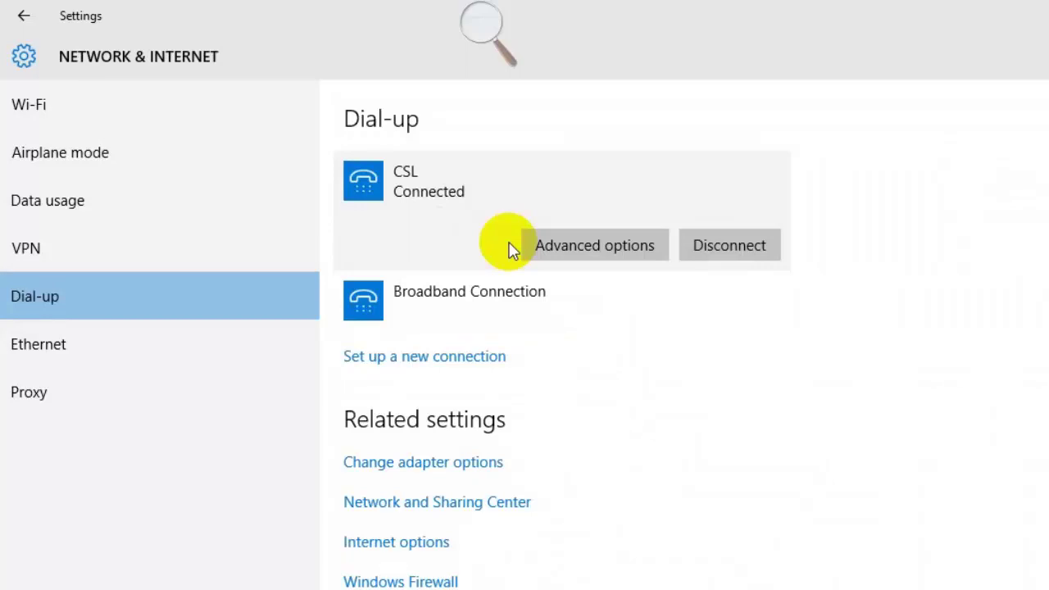
pyautogui.hotkey('alt', 'Tab')
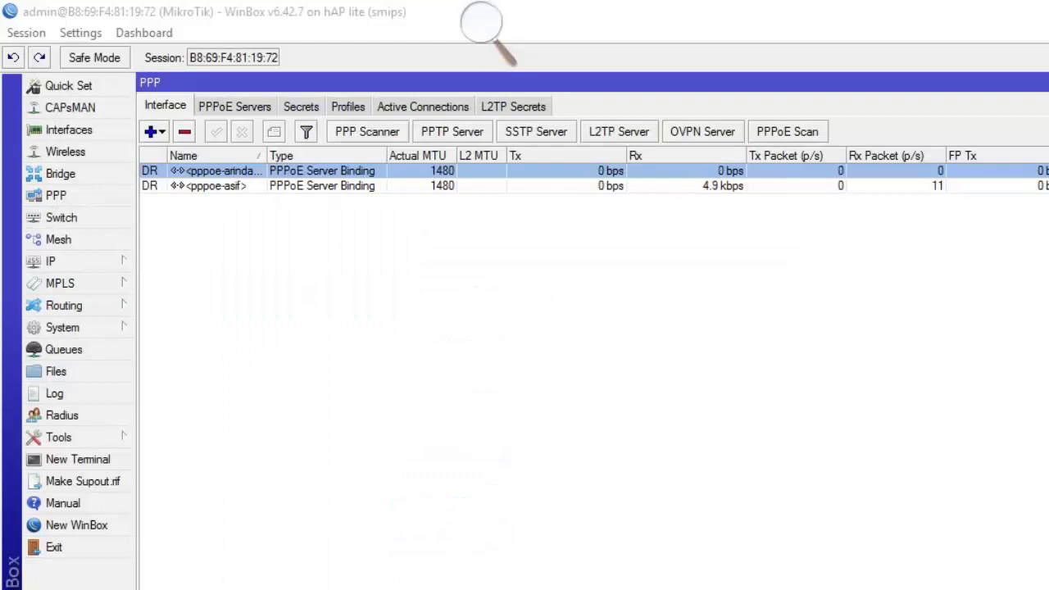
# Review both users' active PPPoE sessions.
pyautogui.click(422, 108)
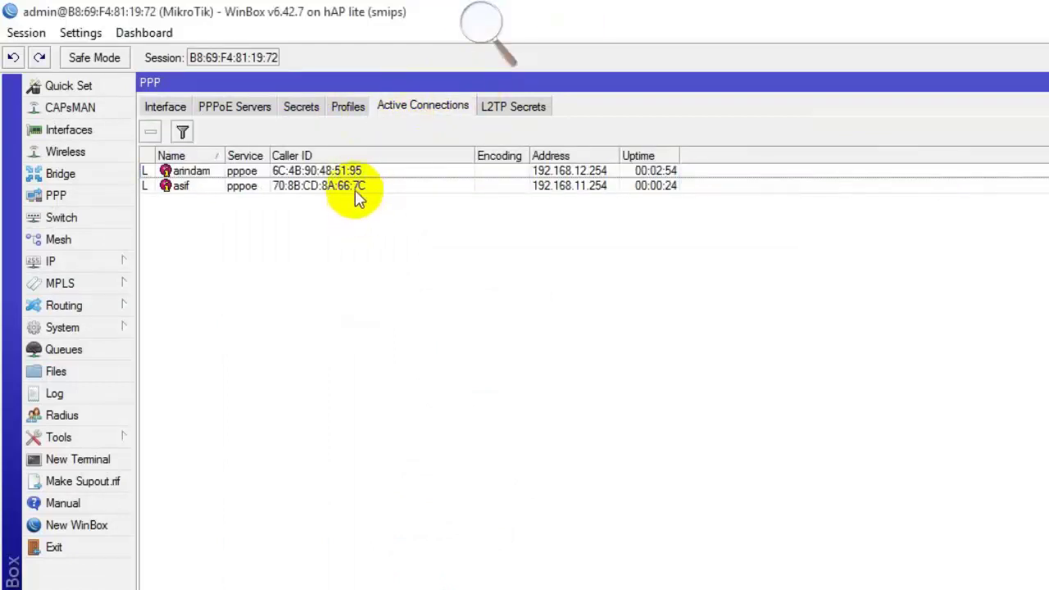
pyautogui.click(560, 189)
pyautogui.click(578, 172)
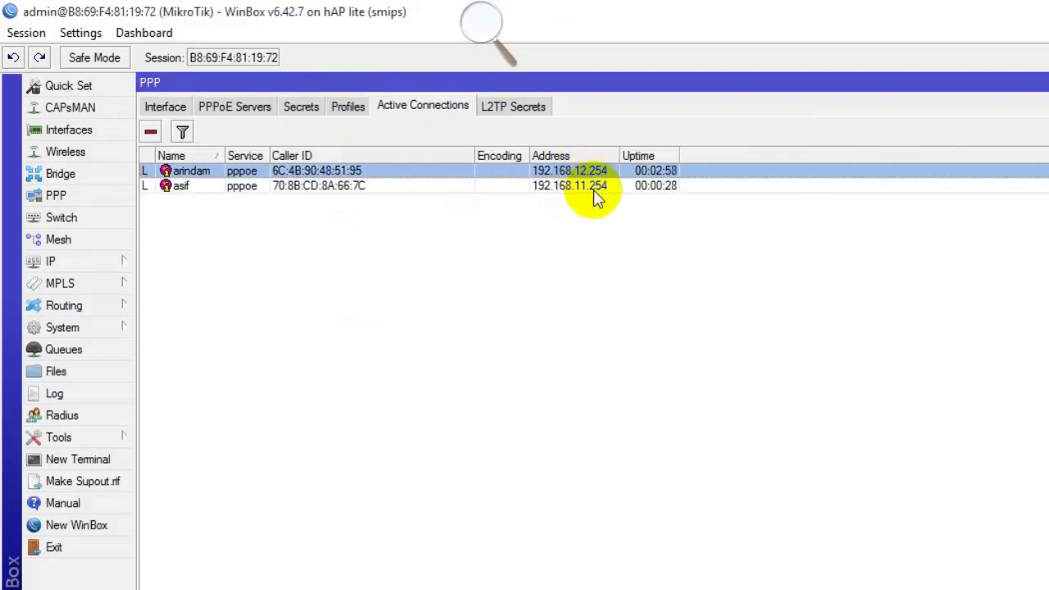
# Switch the first user's PPP secret profile from 2Mbps to 3Mbps and save it.
pyautogui.click(304, 107)
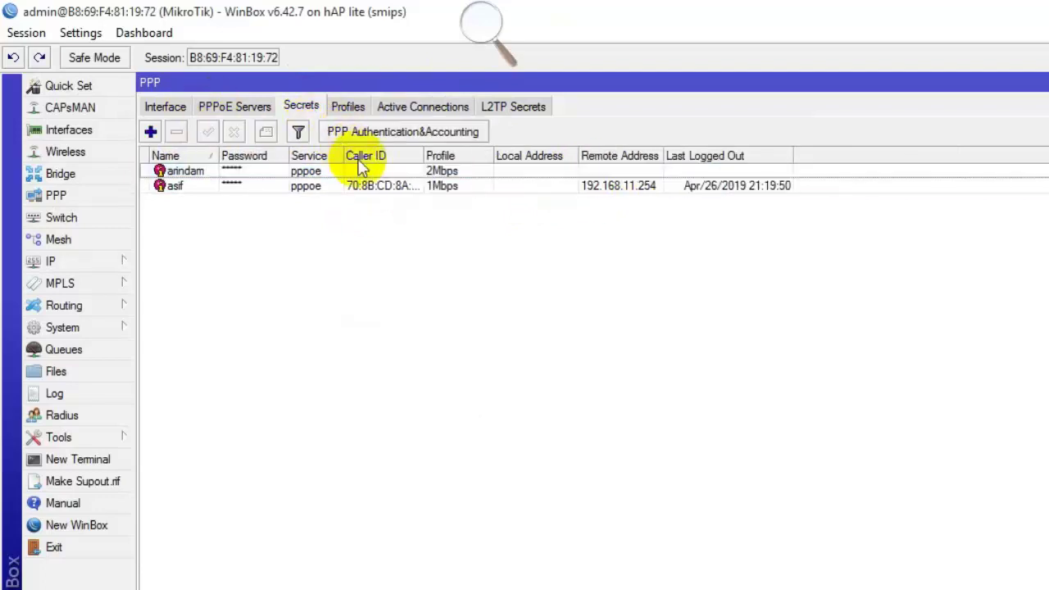
pyautogui.doubleClick(321, 172)
pyautogui.click(729, 349)
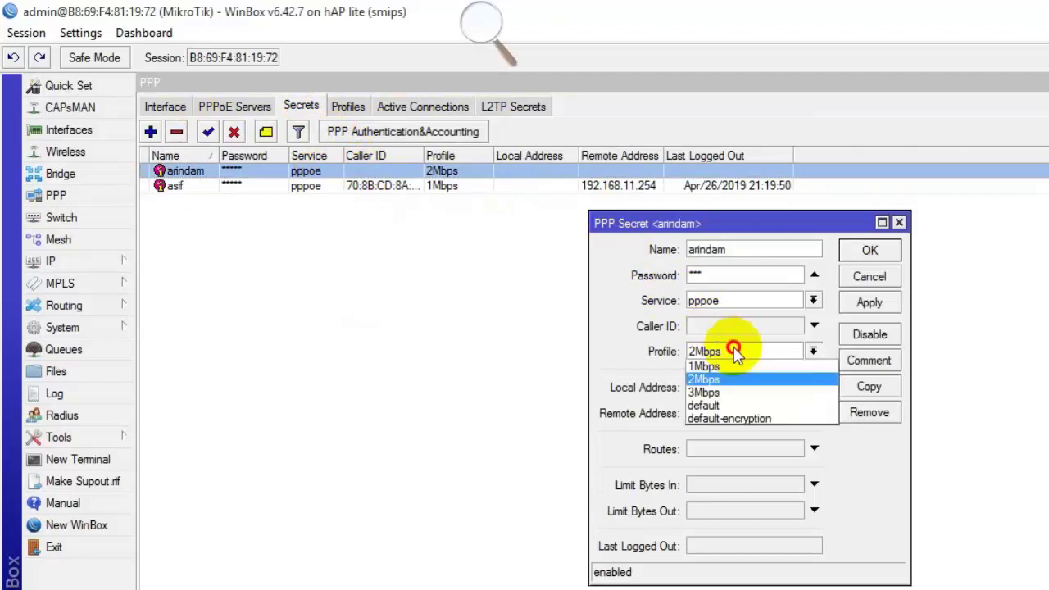
pyautogui.click(726, 392)
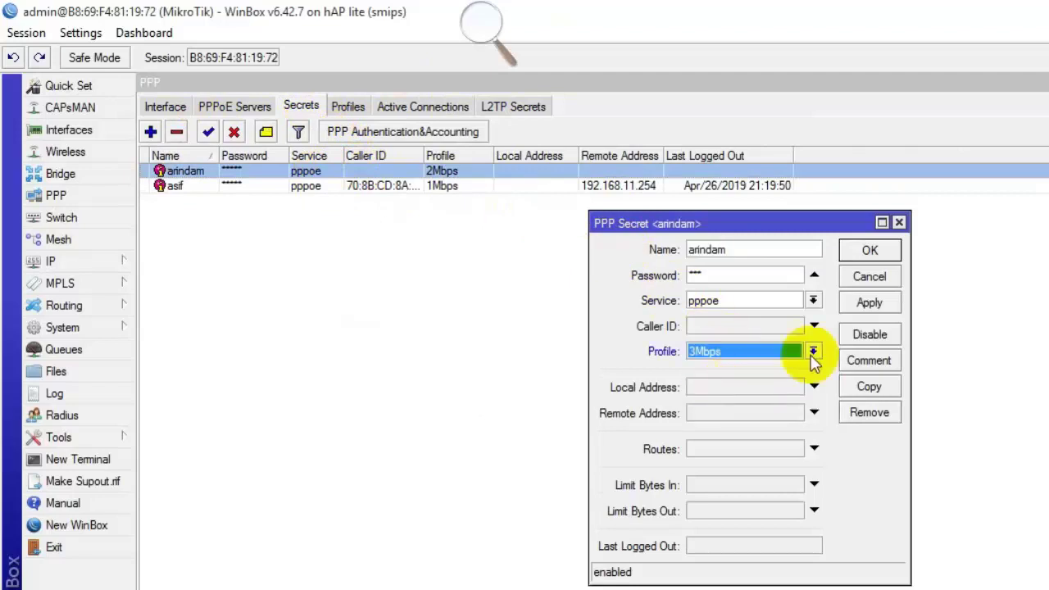
pyautogui.click(871, 303)
pyautogui.click(869, 250)
pyautogui.click(460, 108)
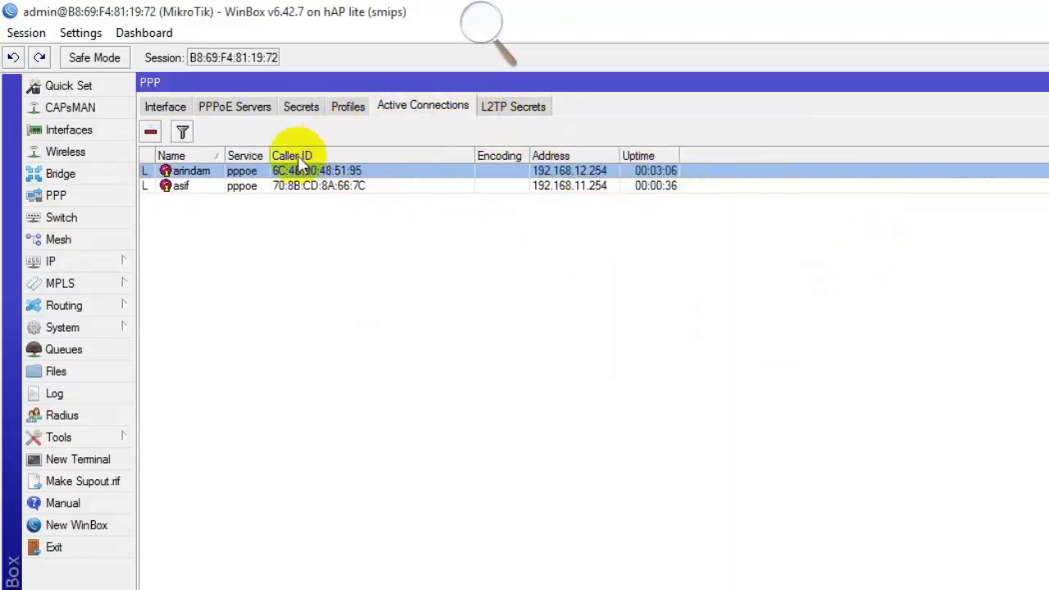
# Remove the first user's active session and confirm it reconnects at 192.168.13.254.
pyautogui.click(151, 132)
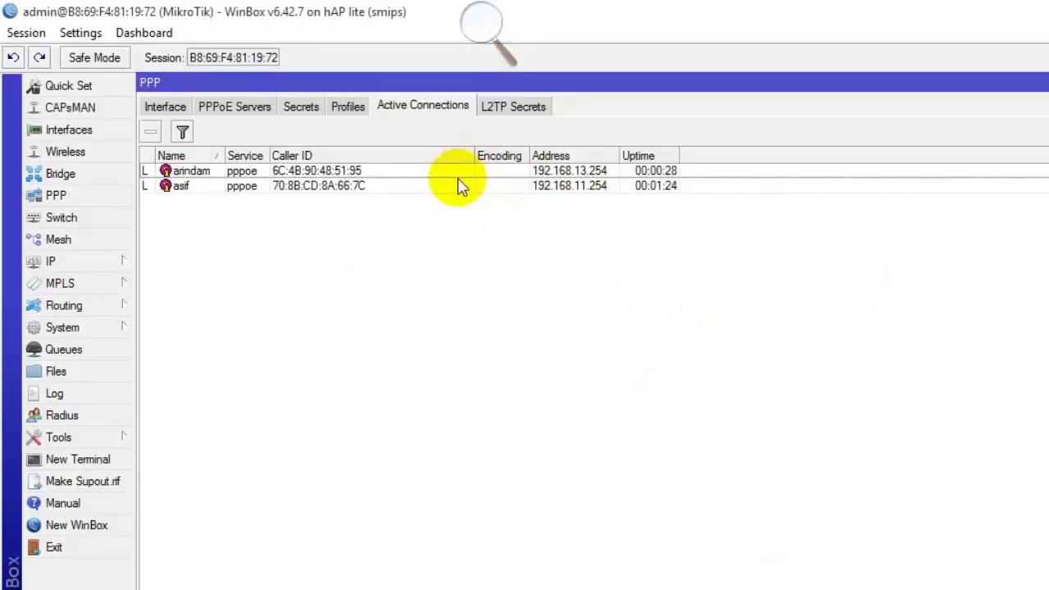
pyautogui.click(458, 183)
pyautogui.click(457, 172)
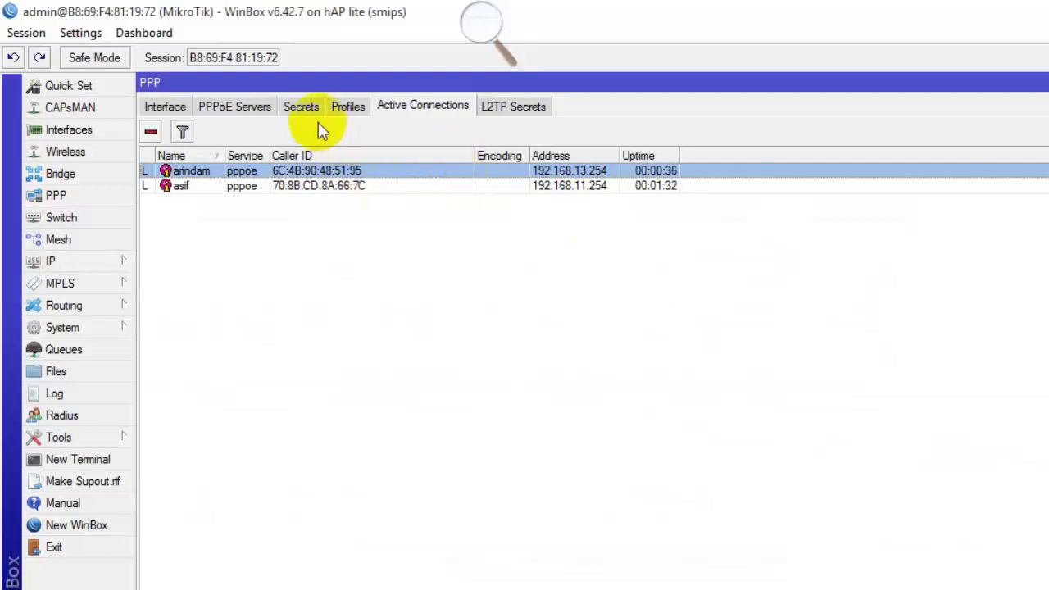
# Replace the 3Mbps profile's first DNS server 8.8.8.8 with 1.1.1.1.
pyautogui.click(345, 108)
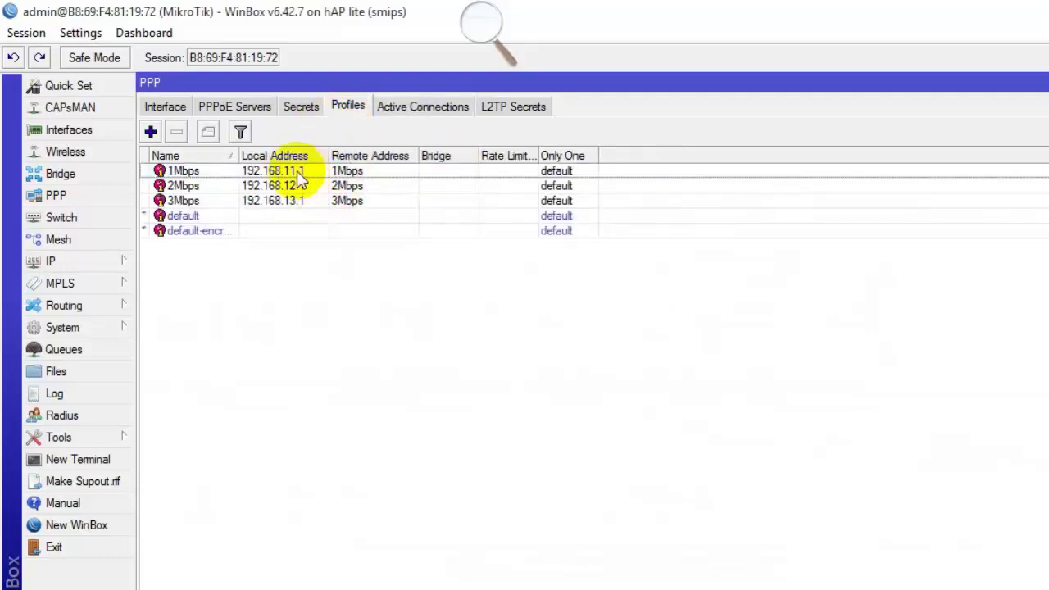
pyautogui.doubleClick(300, 200)
pyautogui.doubleClick(711, 519)
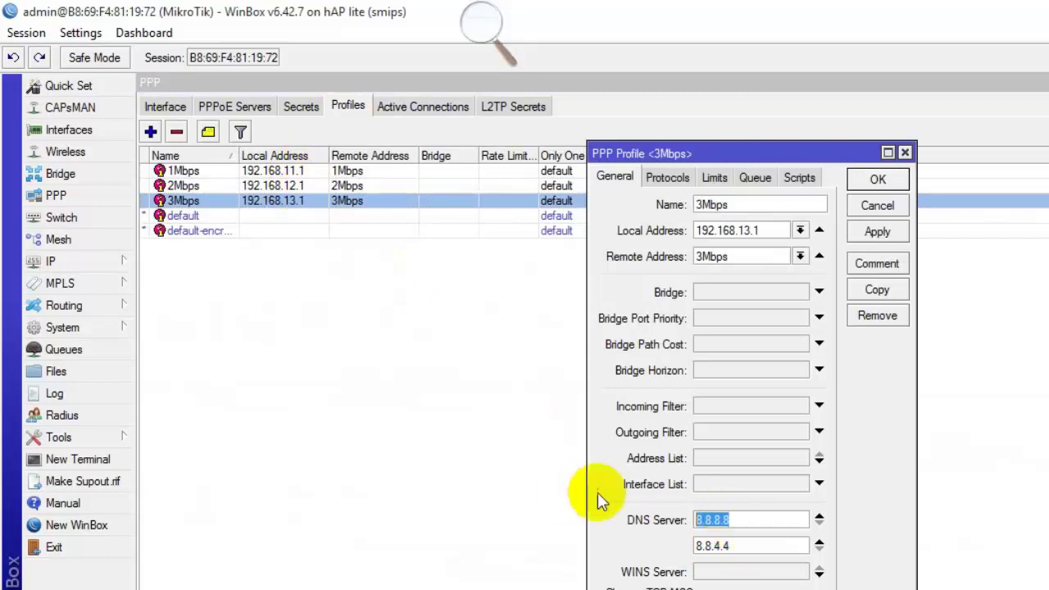
pyautogui.write('1.1.1.1')
pyautogui.click(877, 180)
pyautogui.click(423, 105)
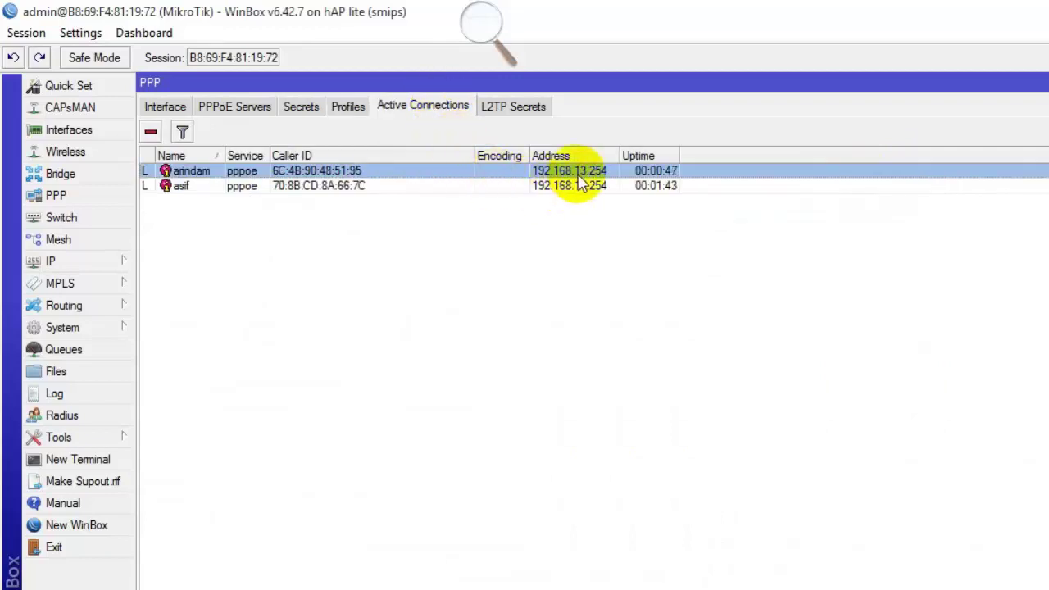
# Remove the first user's active session again to force a fresh reconnect at 192.168.13.254.
pyautogui.click(149, 132)
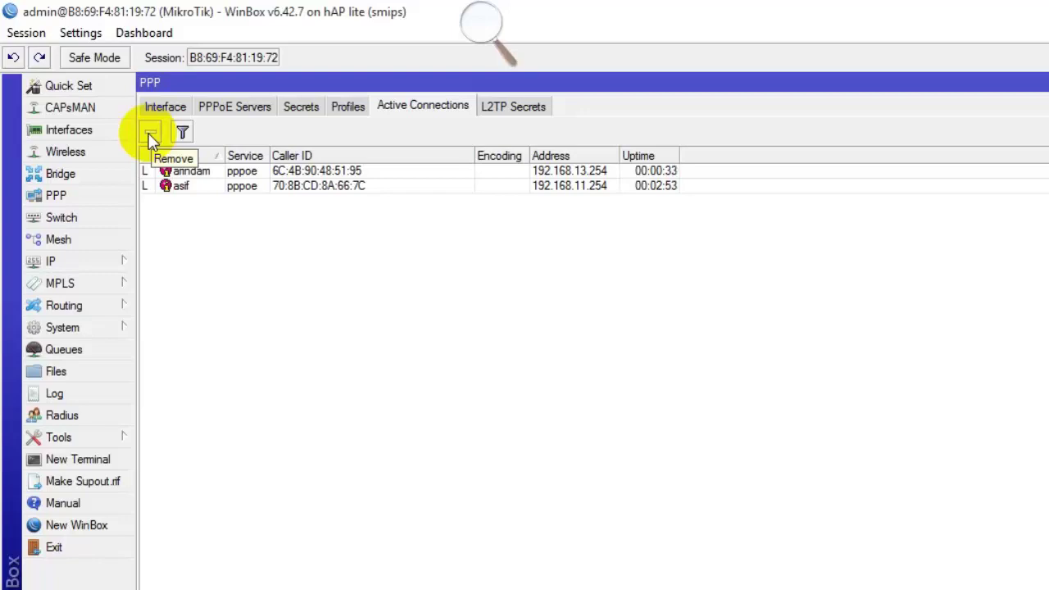
pyautogui.doubleClick(369, 170)
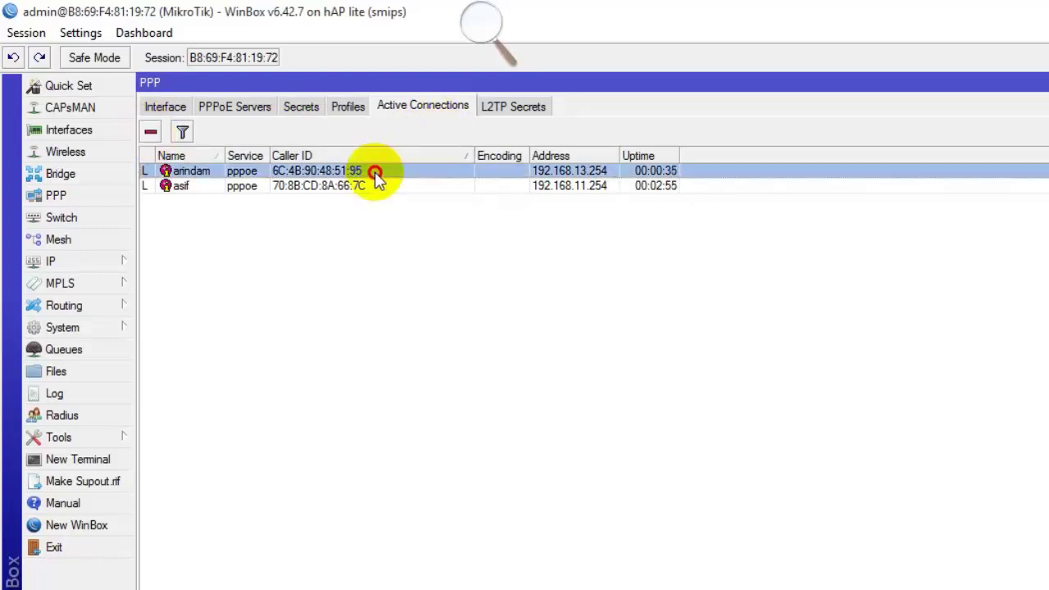
pyautogui.moveTo(811, 359); pyautogui.dragTo(692, 358)
pyautogui.rightClick(738, 360)
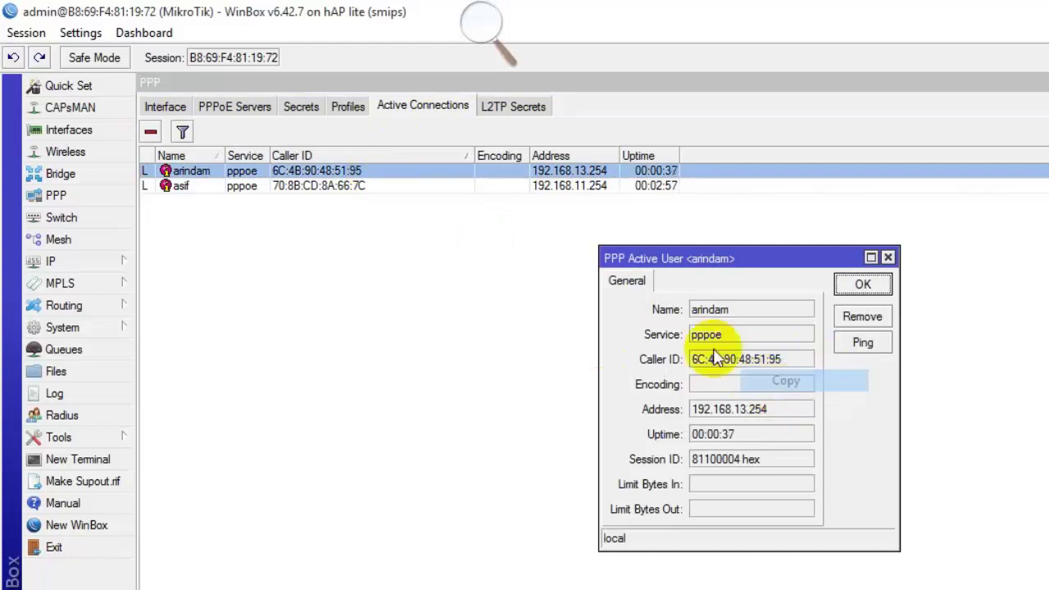
pyautogui.click(786, 380)
pyautogui.click(291, 113)
pyautogui.doubleClick(291, 171)
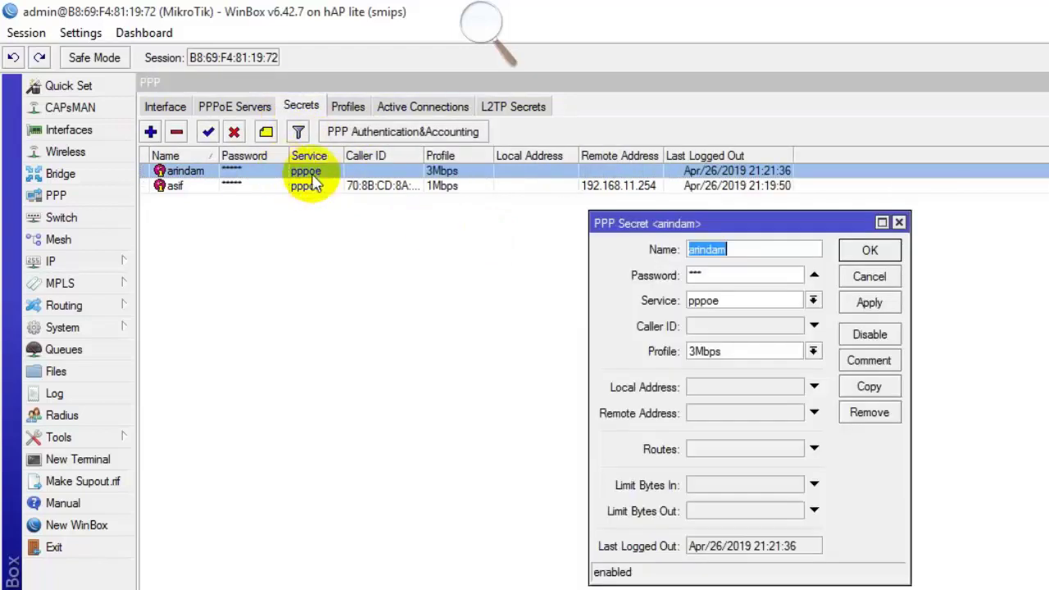
pyautogui.rightClick(732, 336)
pyautogui.click(786, 386)
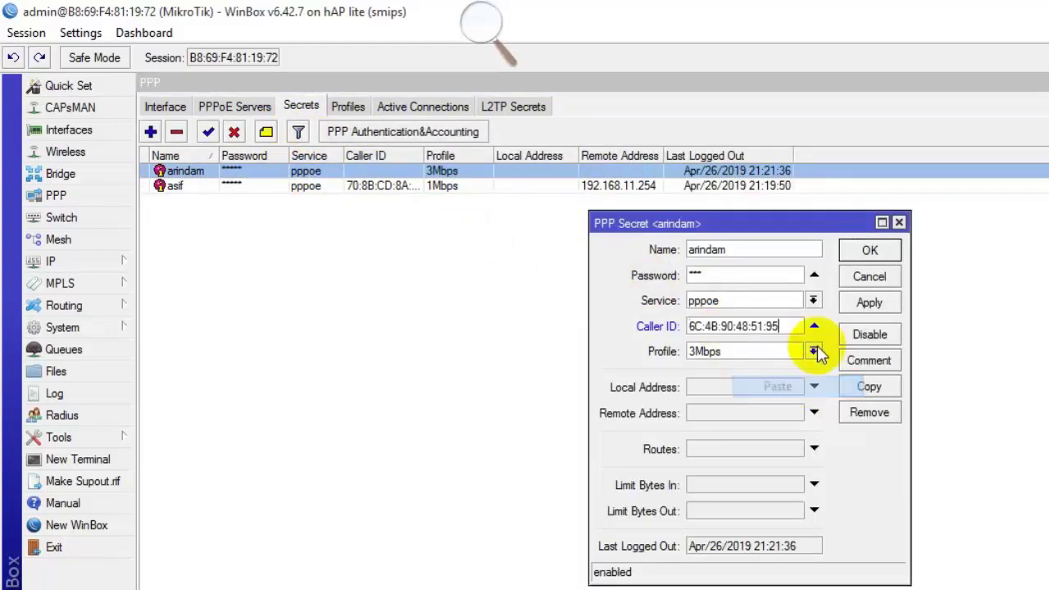
pyautogui.click(867, 304)
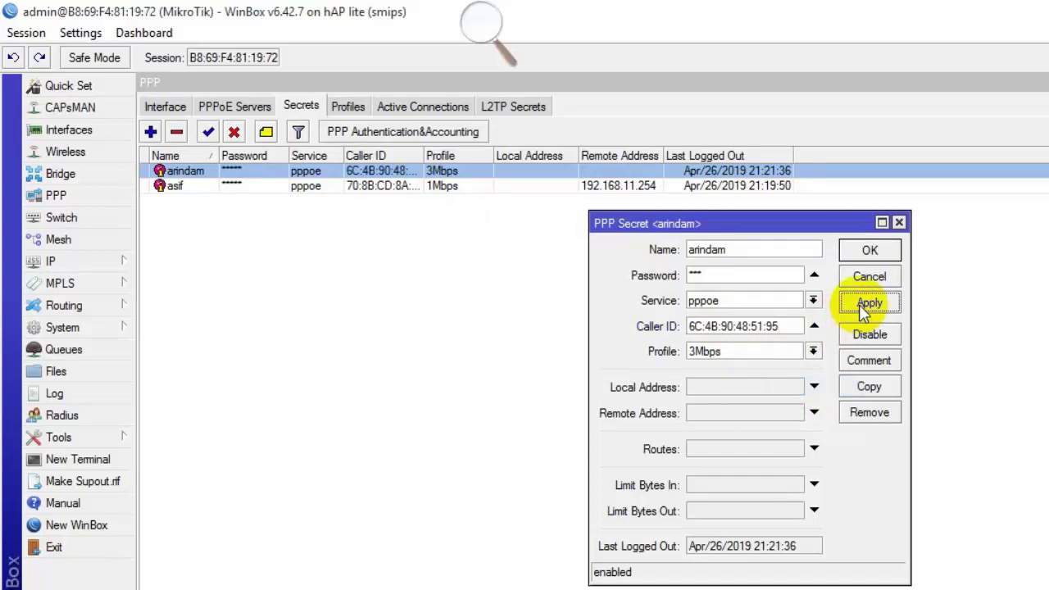
# Review the remote address option, close arindam's secret and return to Active Connections.
pyautogui.click(752, 416)
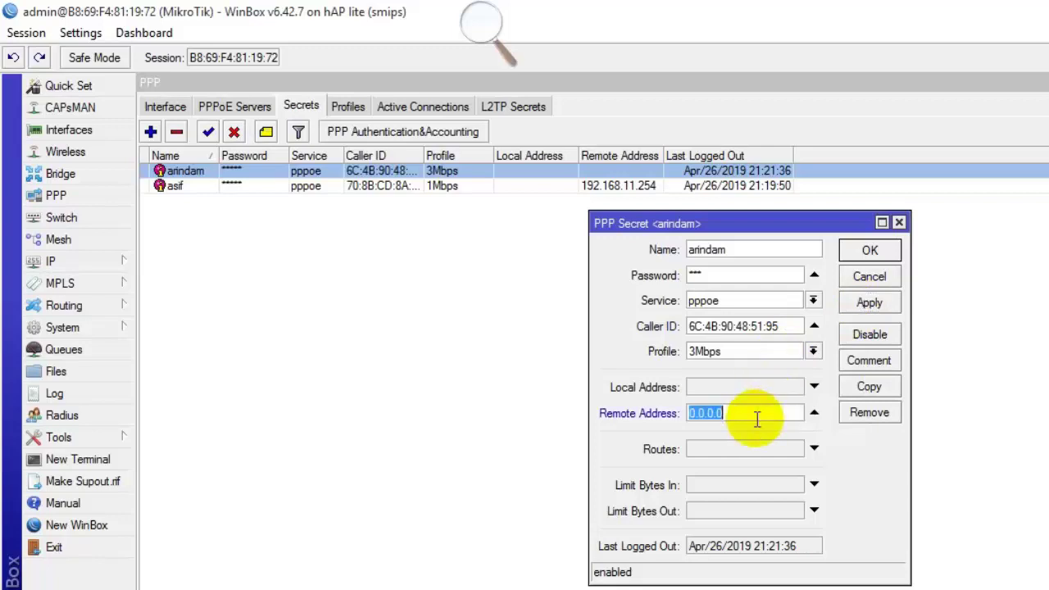
pyautogui.click(740, 279)
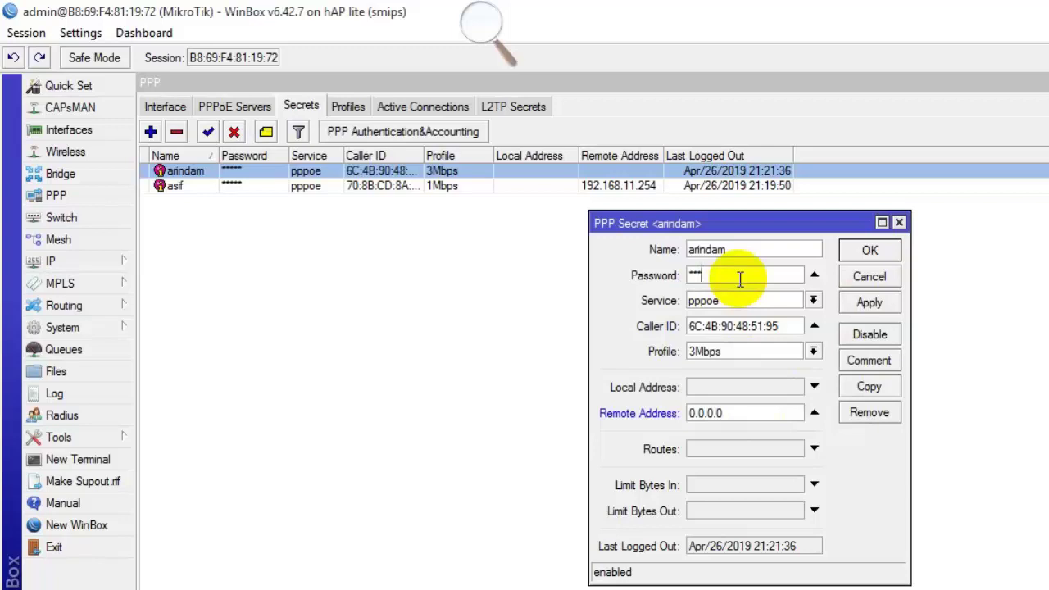
pyautogui.press('Return')
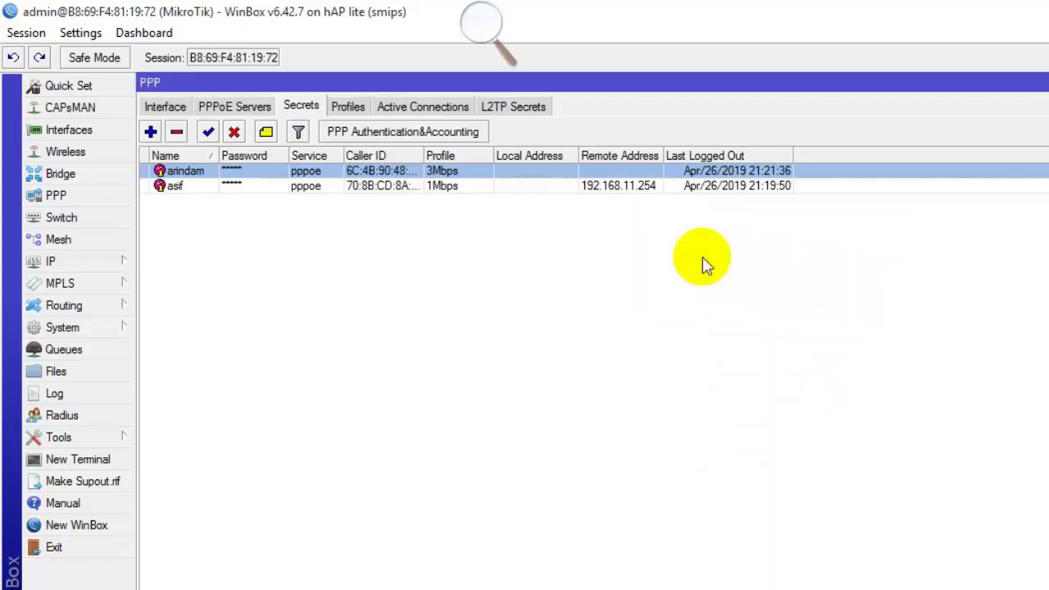
pyautogui.click(449, 108)
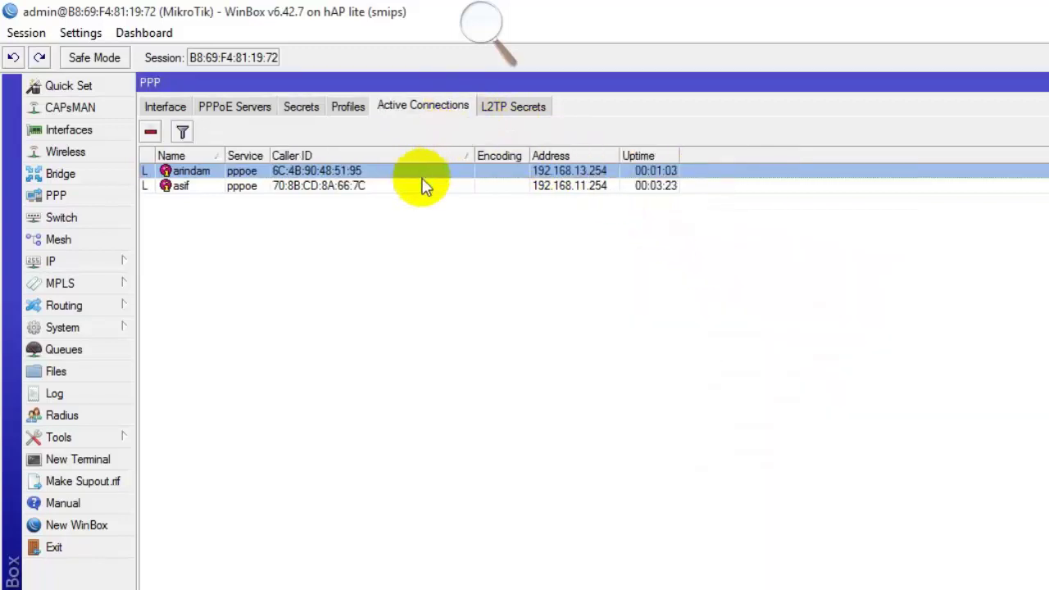
pyautogui.click(295, 109)
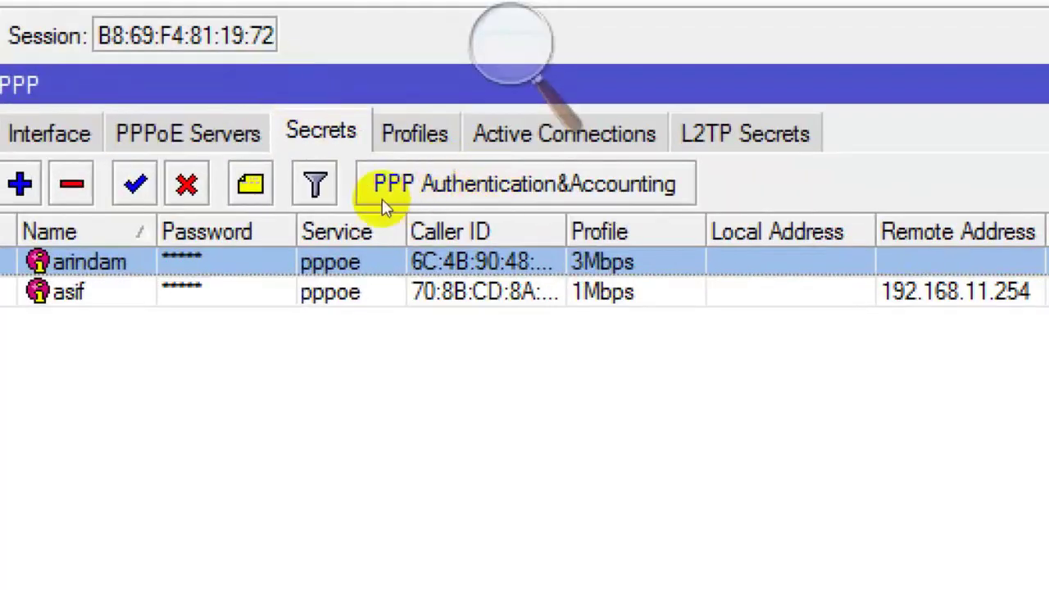
pyautogui.press('Down')
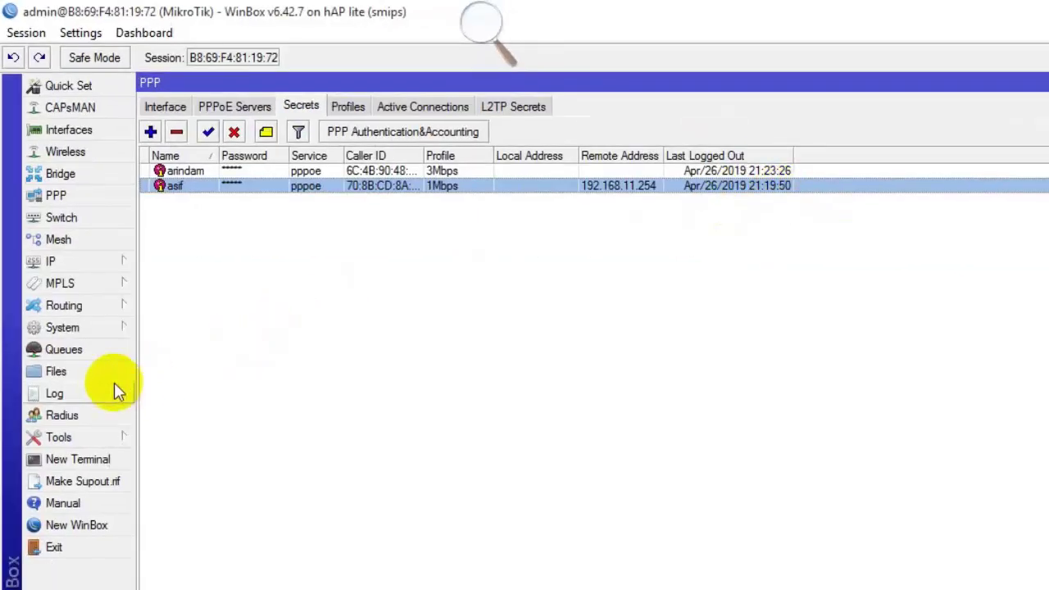
# Scroll through the log's PPPoE login history, then widen the Caller ID column to show full MACs.
pyautogui.click(115, 386)
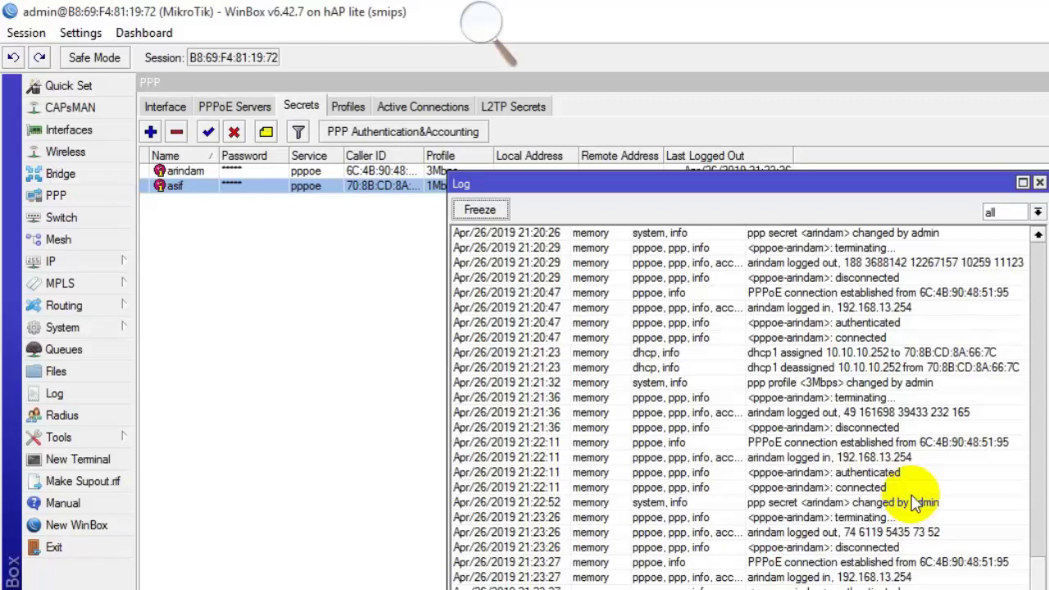
pyautogui.scroll(-1, 915, 502)
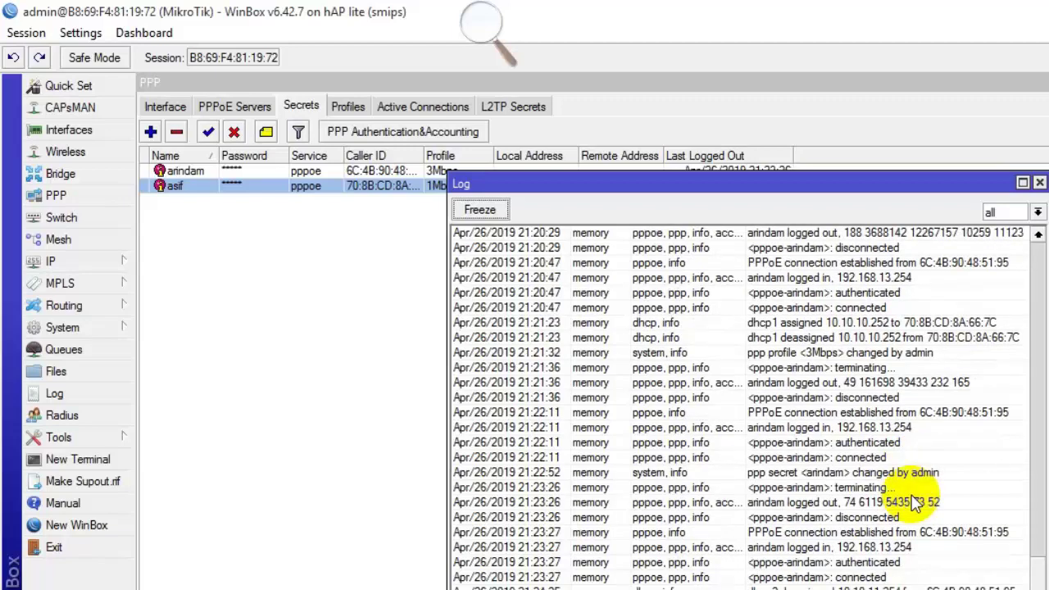
pyautogui.scroll(-1, 915, 502)
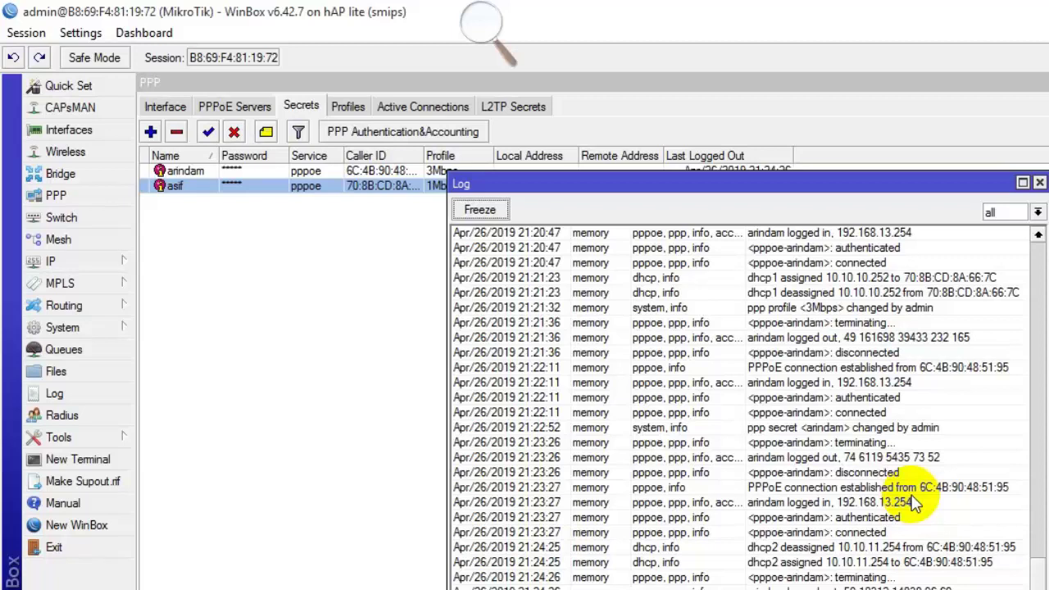
pyautogui.scroll(-1, 915, 504)
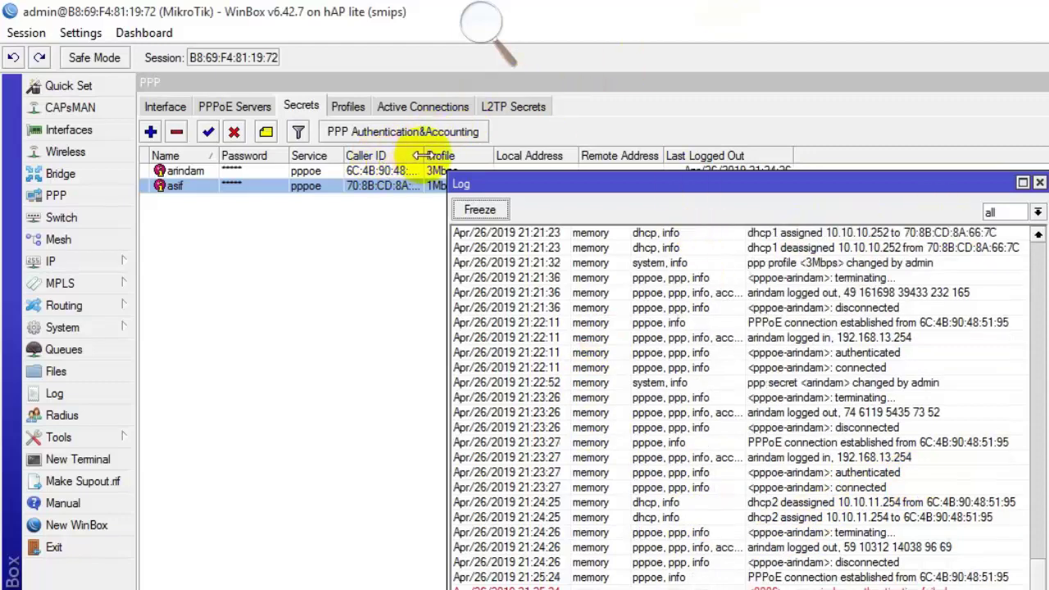
pyautogui.moveTo(424, 154); pyautogui.dragTo(512, 154)
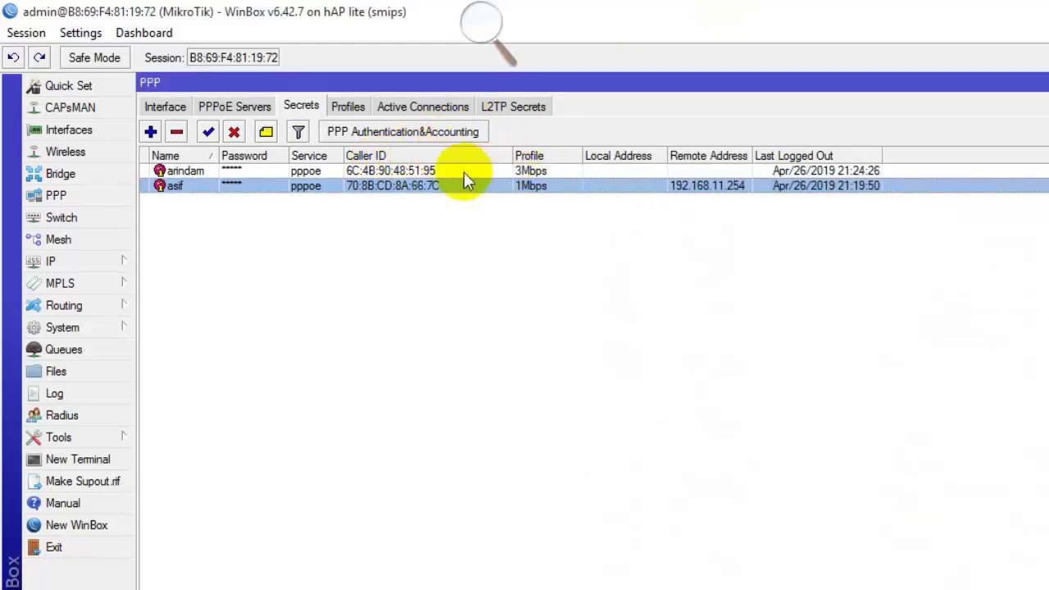
pyautogui.doubleClick(464, 172)
pyautogui.click(774, 326)
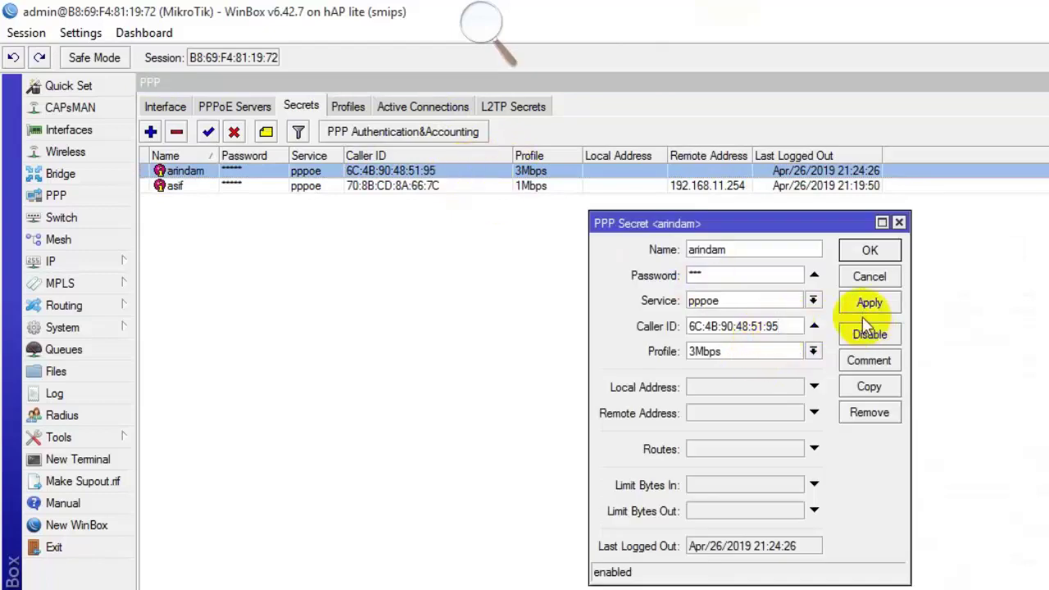
pyautogui.press('BackSpace')
pyautogui.write('3')
pyautogui.click(875, 306)
pyautogui.click(879, 276)
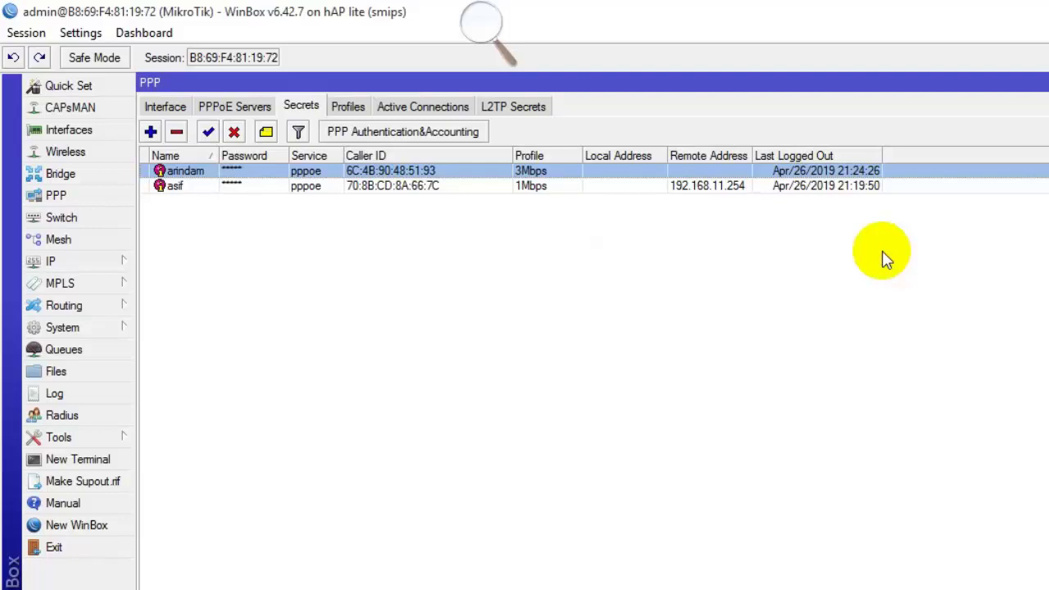
pyautogui.click(98, 393)
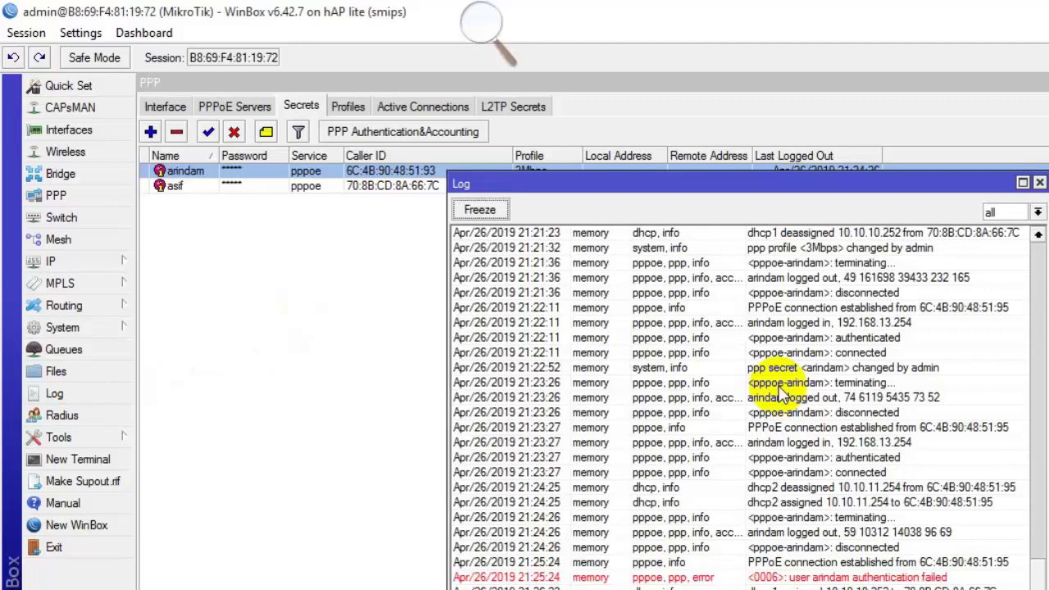
pyautogui.scroll(-1, 782, 394)
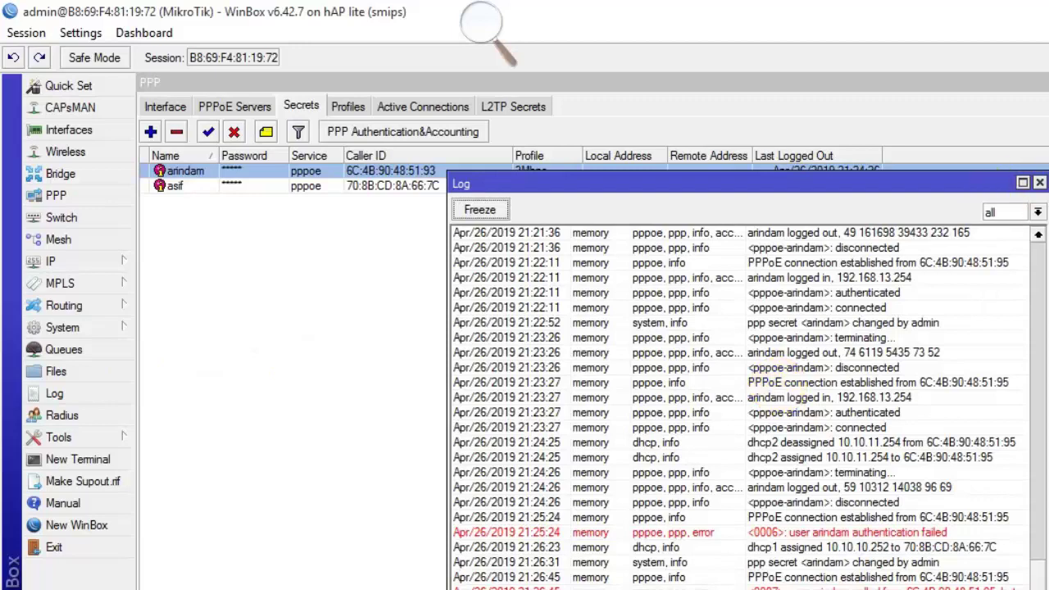
pyautogui.moveTo(1006, 589); pyautogui.dragTo(945, 442)
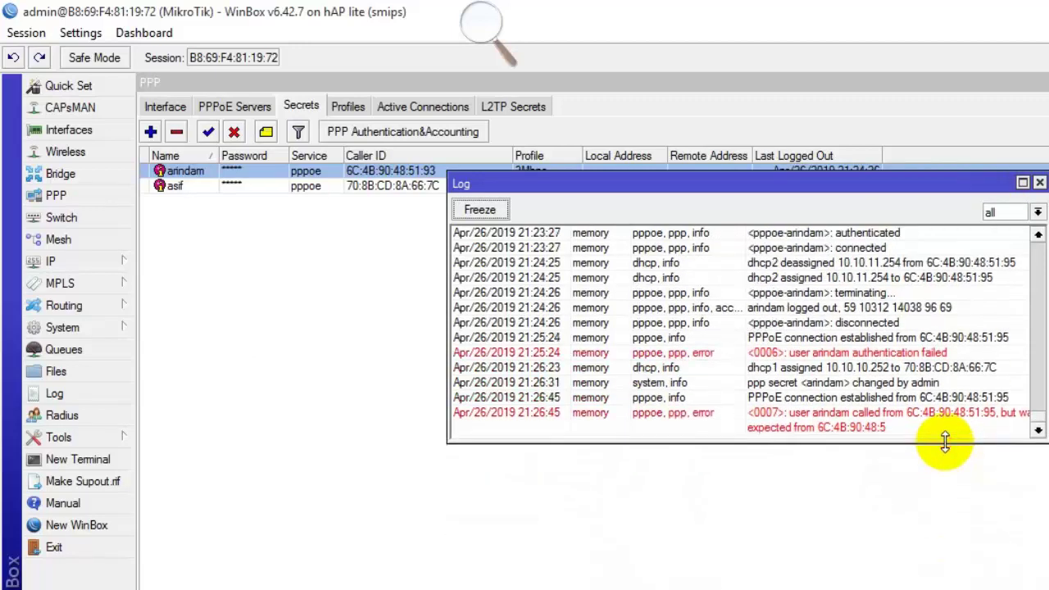
pyautogui.press('super')
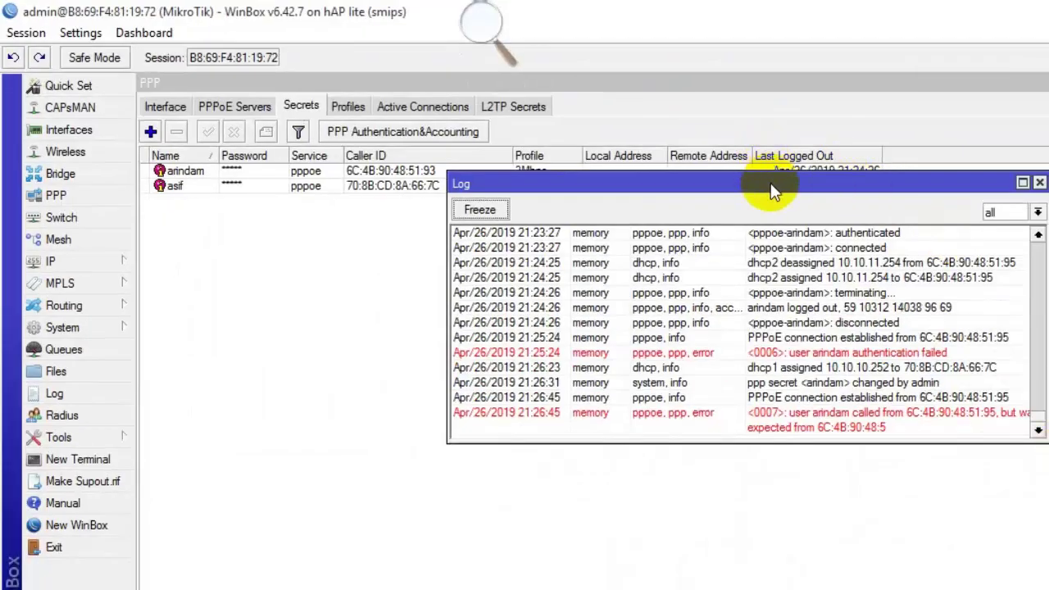
# Clear the 3Mbps user's Caller ID restriction in its PPP secret and apply.
pyautogui.moveTo(656, 180); pyautogui.dragTo(442, 259)
pyautogui.doubleClick(461, 172)
pyautogui.click(798, 327)
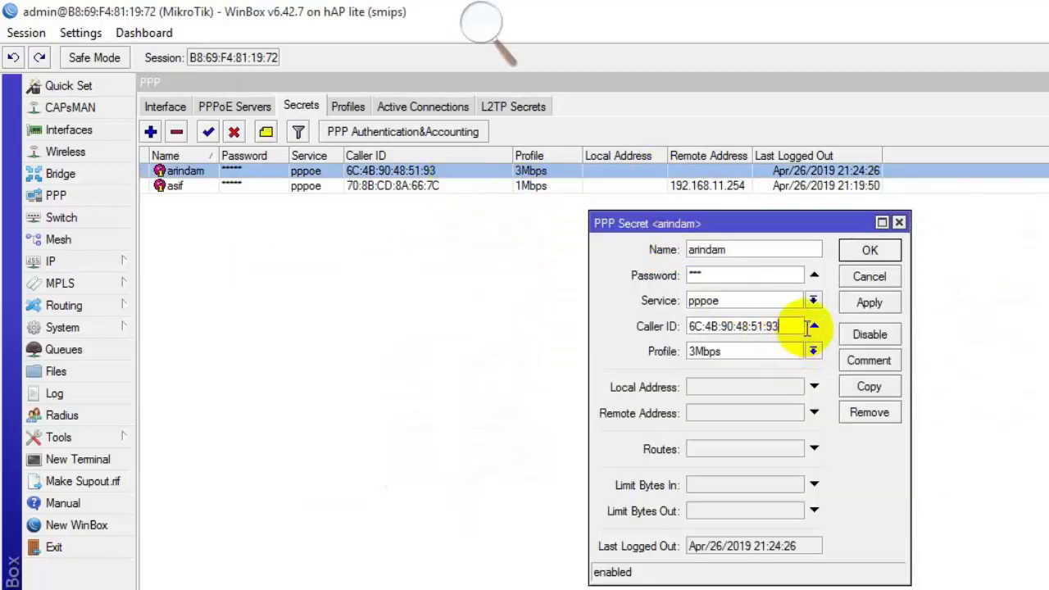
pyautogui.click(814, 326)
pyautogui.click(869, 302)
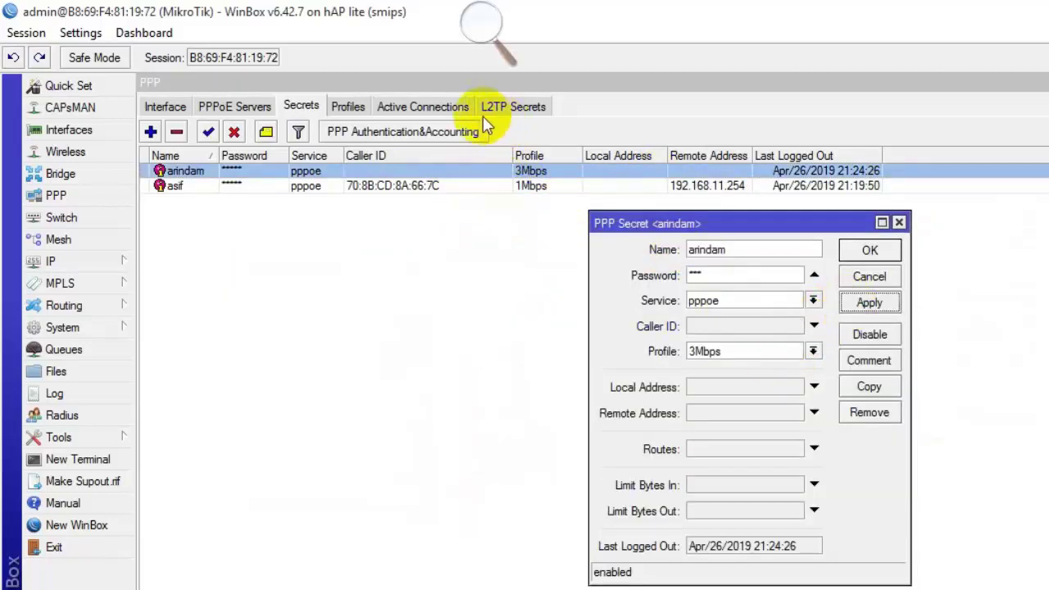
# Check Active Connections and the Log, then open the user's live session at 192.168.13.254.
pyautogui.click(422, 106)
pyautogui.click(100, 393)
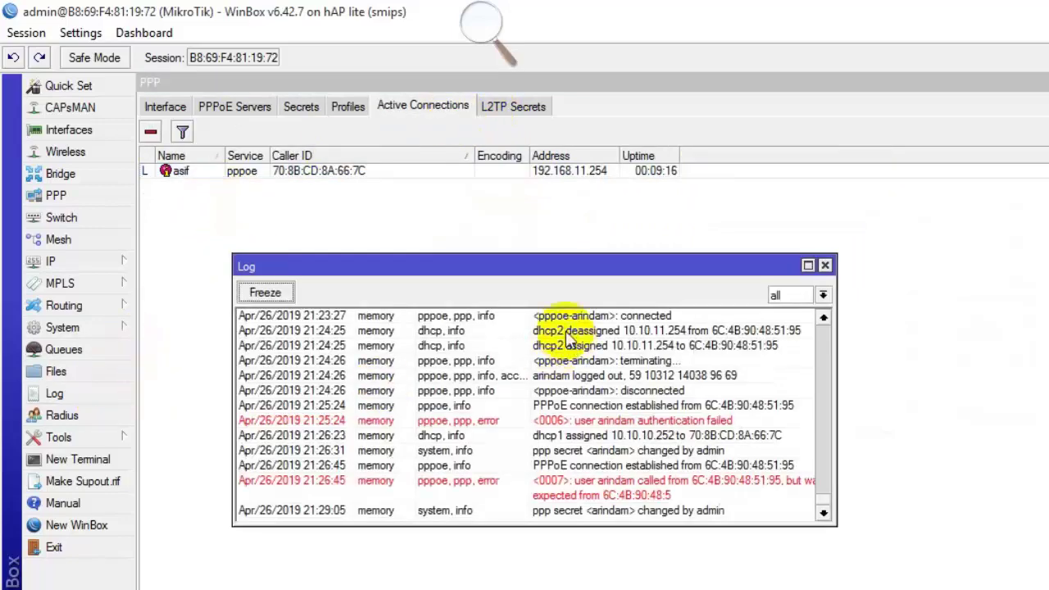
pyautogui.moveTo(580, 278); pyautogui.dragTo(796, 270)
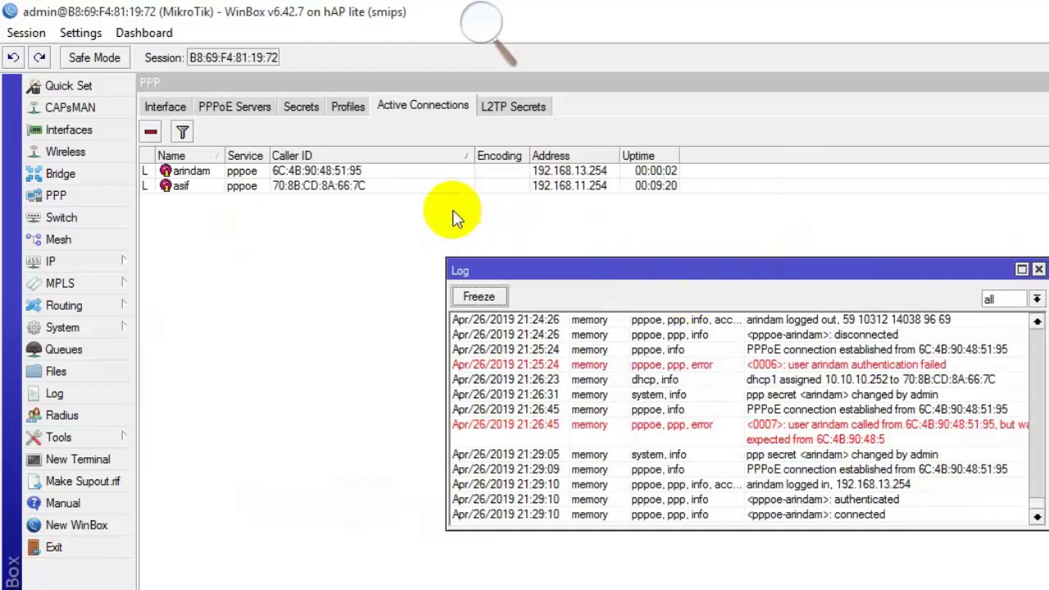
pyautogui.doubleClick(425, 171)
pyautogui.moveTo(819, 361); pyautogui.dragTo(703, 361)
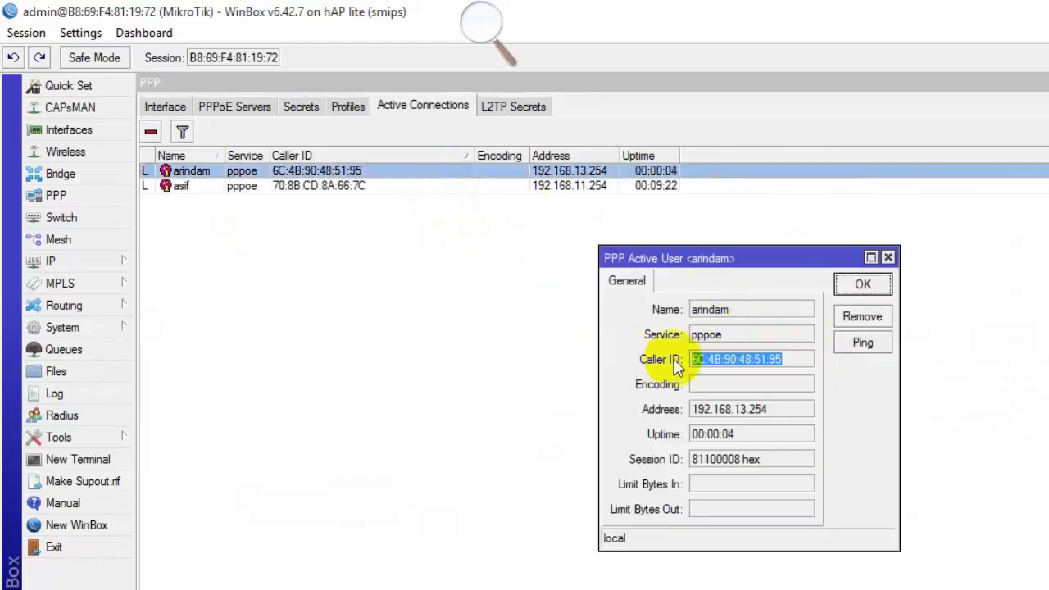
pyautogui.rightClick(807, 365)
pyautogui.click(856, 371)
pyautogui.click(301, 107)
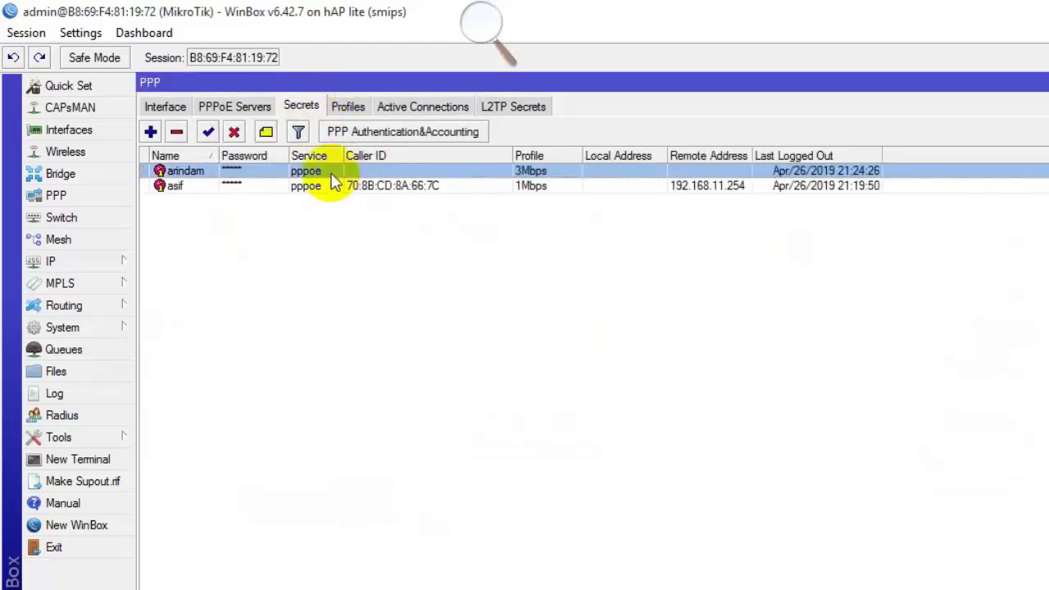
pyautogui.doubleClick(331, 172)
pyautogui.click(747, 326)
pyautogui.rightClick(747, 326)
pyautogui.click(799, 382)
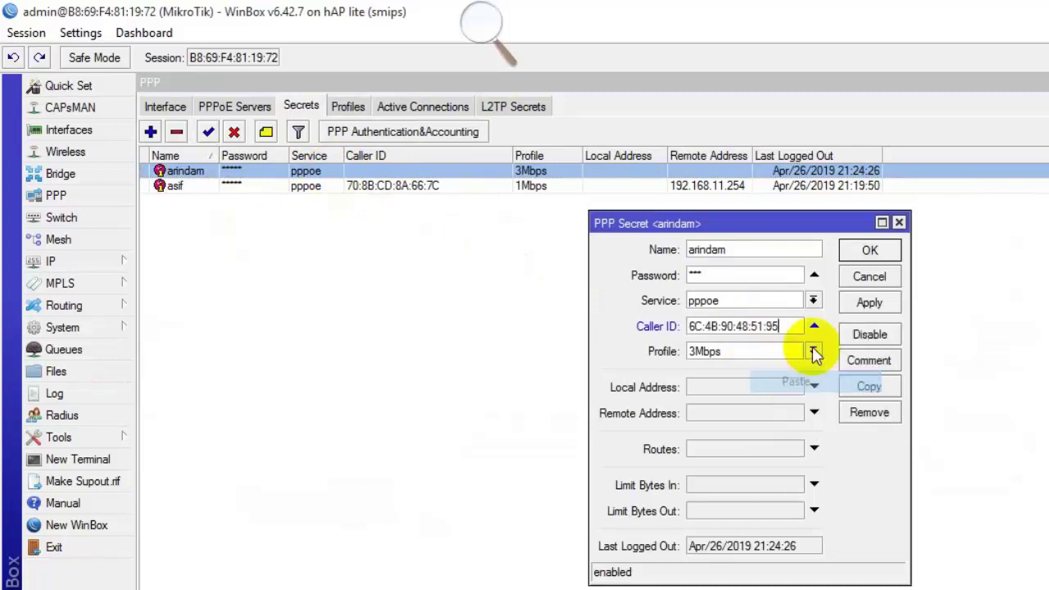
pyautogui.click(869, 249)
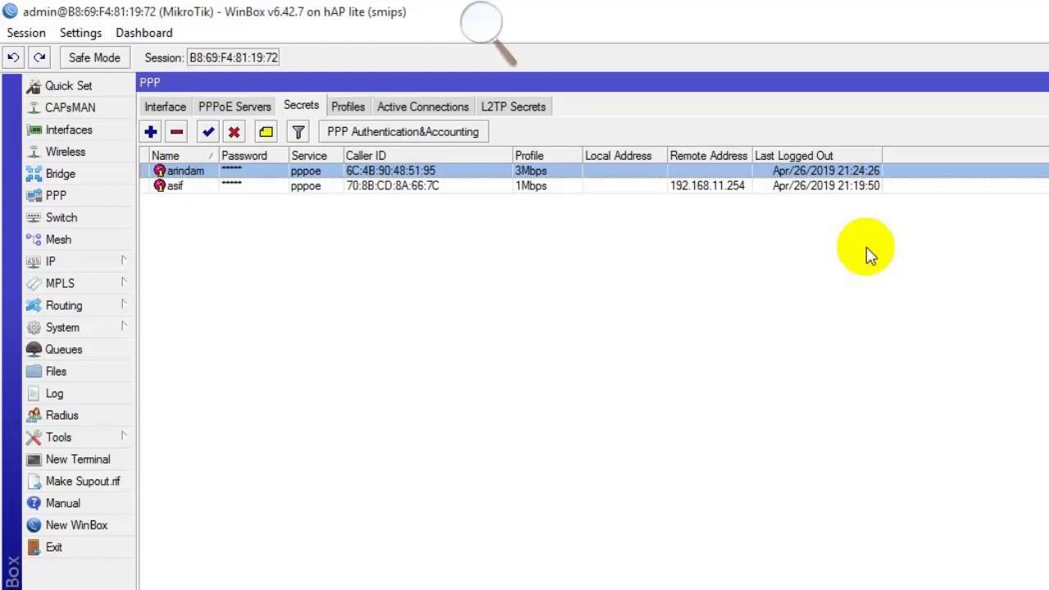
# Ping the connected user at 192.168.13.254, watch every reply time out, then close the Ping window.
pyautogui.click(432, 106)
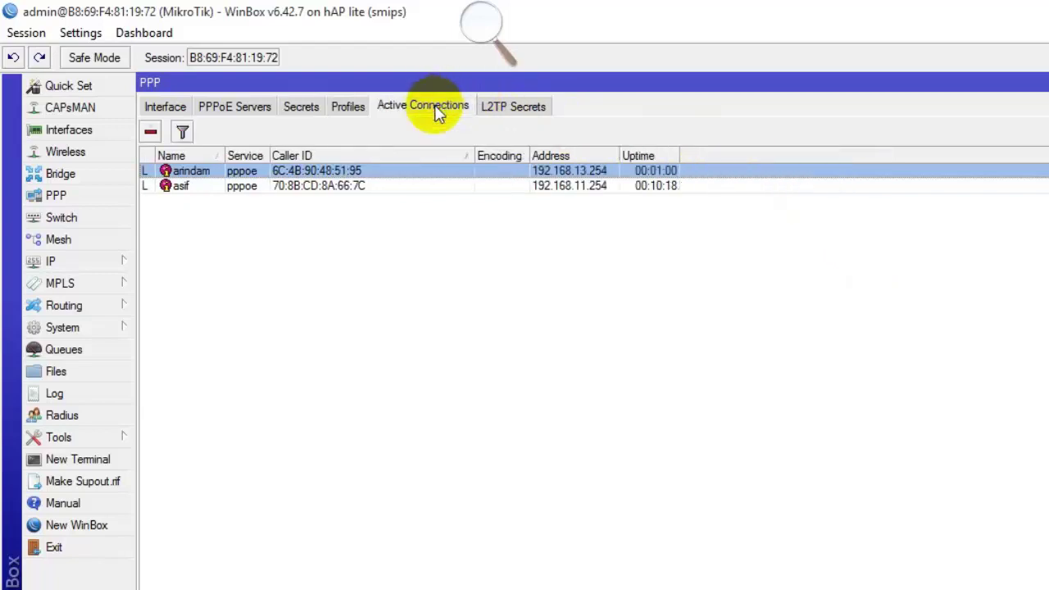
pyautogui.rightClick(325, 171)
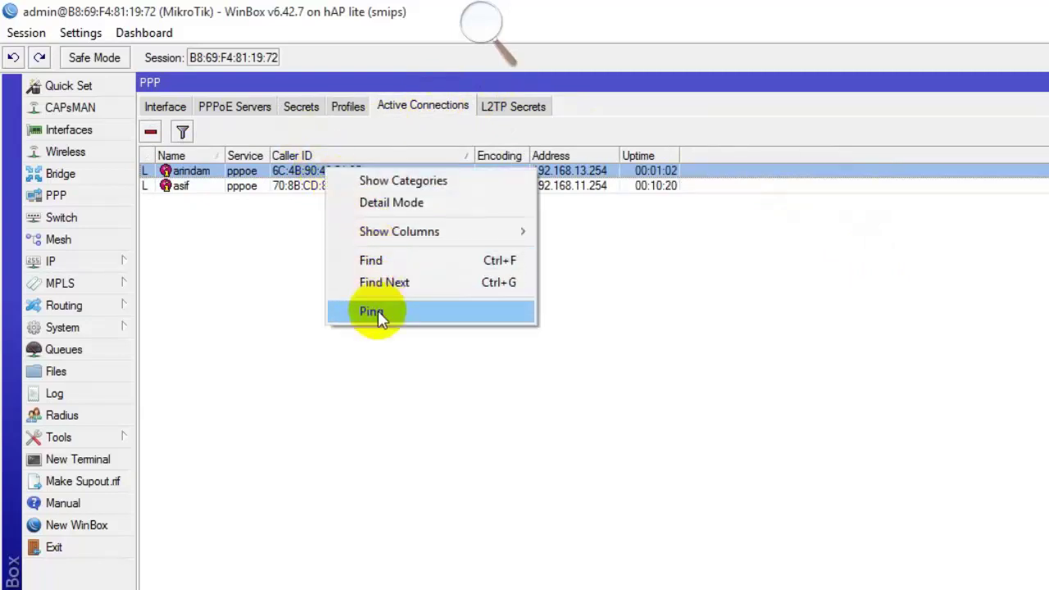
pyautogui.click(378, 310)
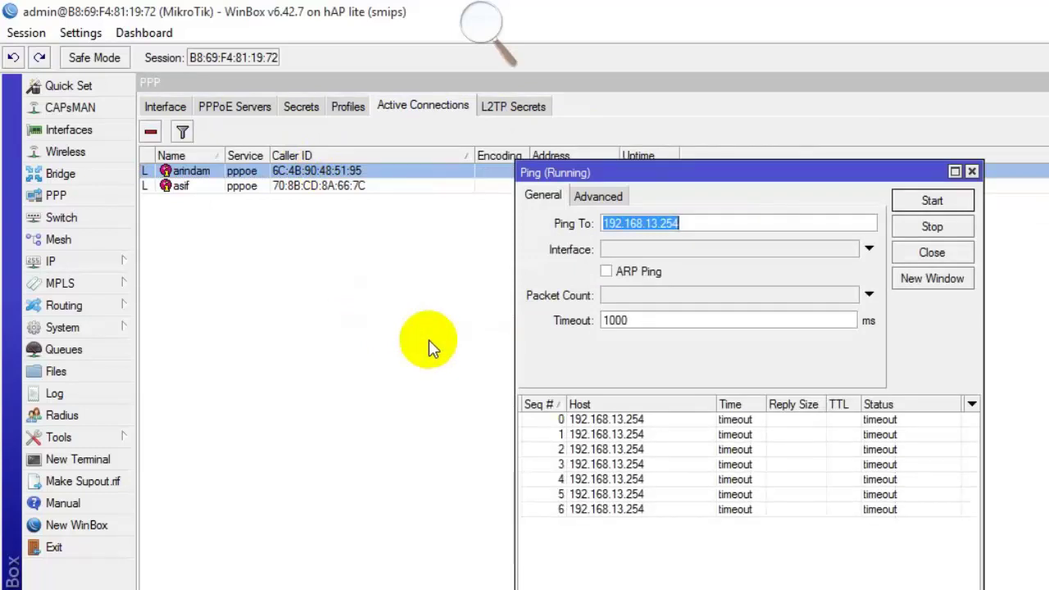
pyautogui.press('Escape')
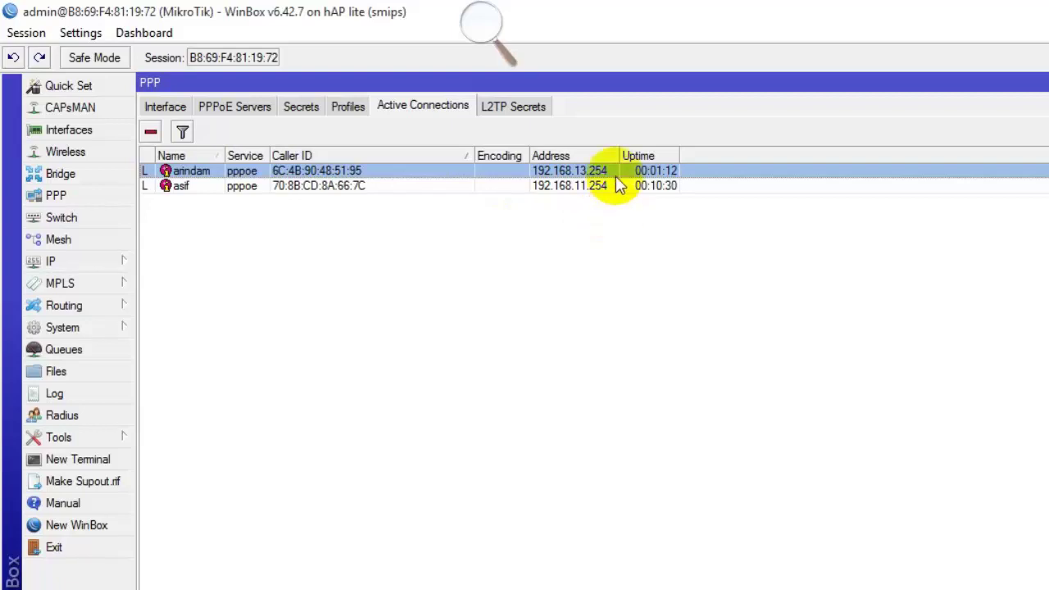
# Show the PPP Interface list and select the first PPPoE server binding to see its traffic.
pyautogui.click(167, 108)
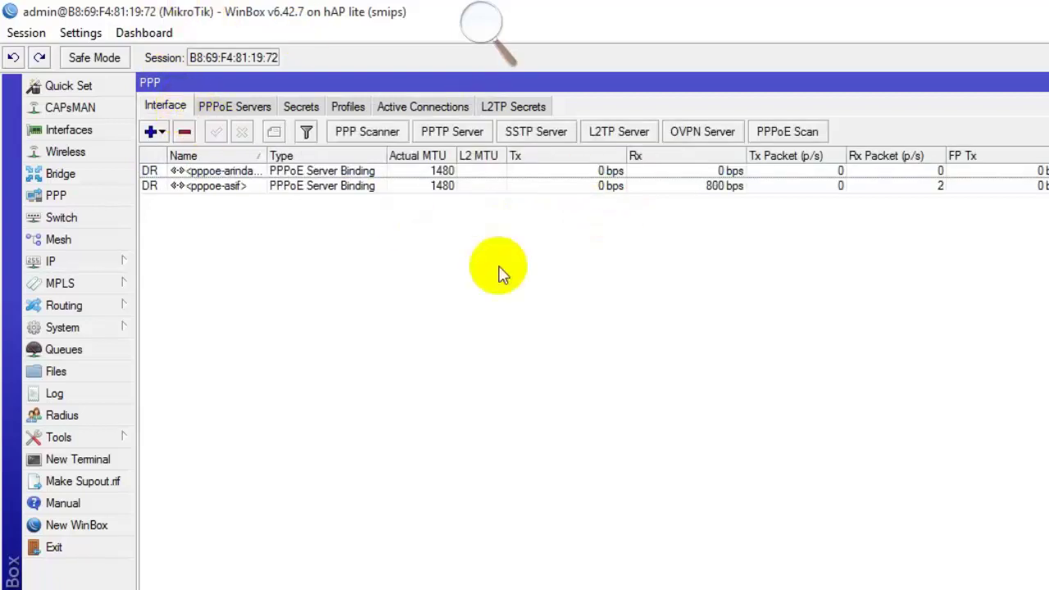
pyautogui.click(506, 174)
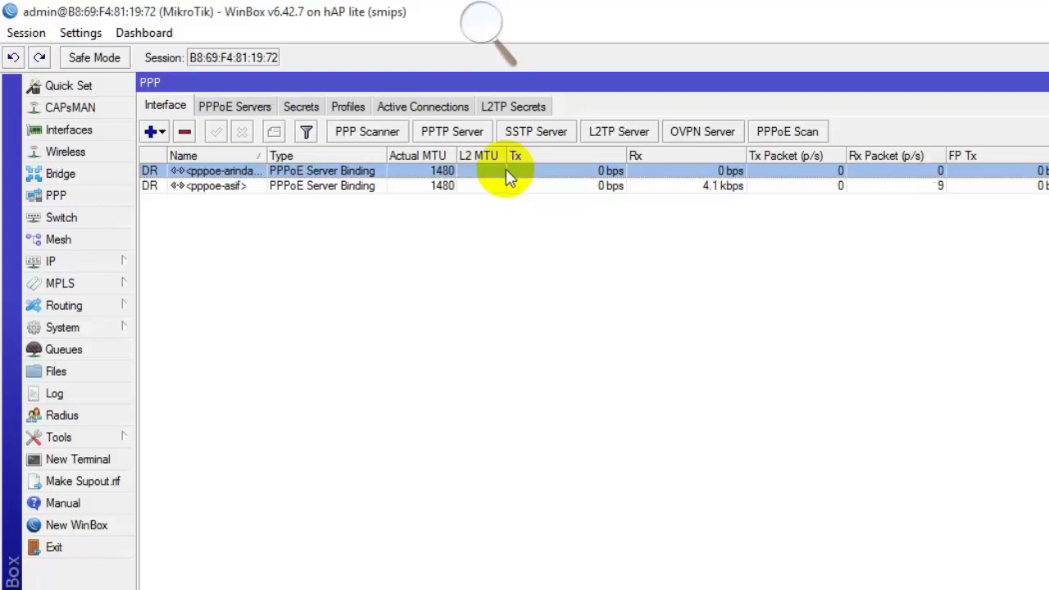
pyautogui.click(71, 265)
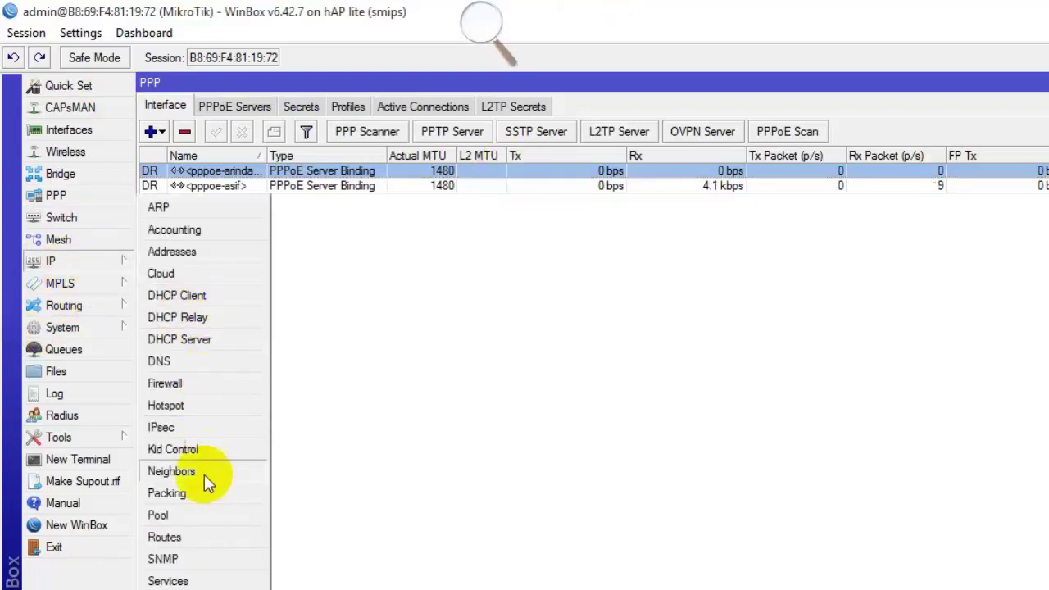
pyautogui.click(181, 407)
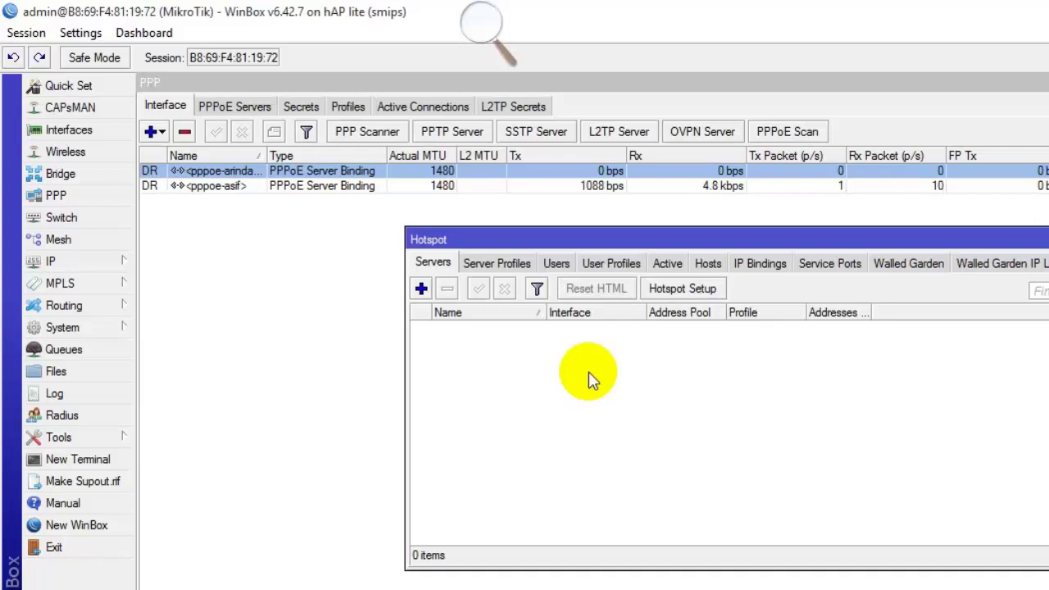
pyautogui.press('Escape')
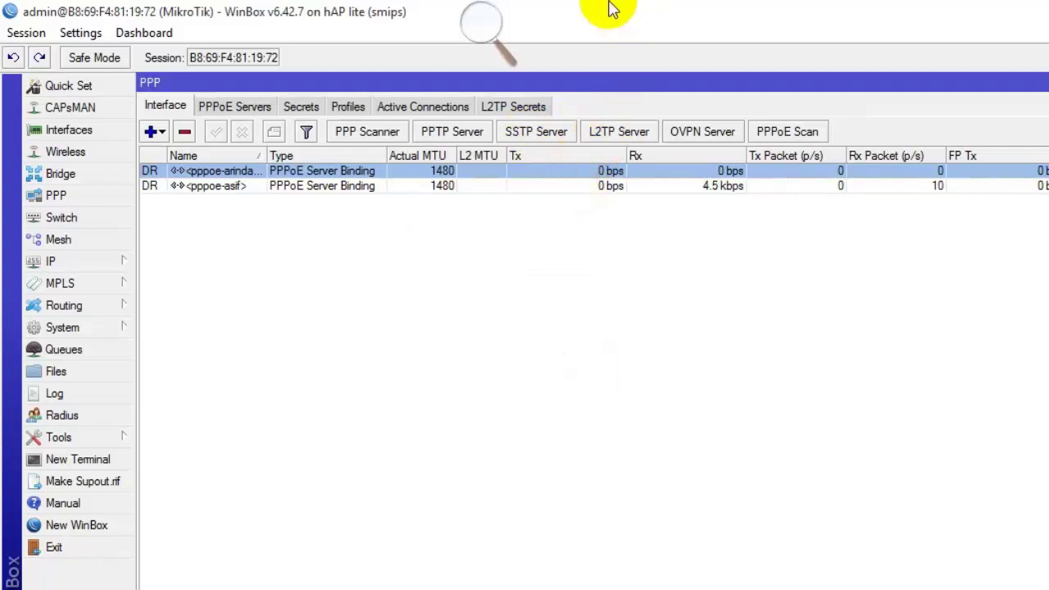
# Draft a new ppp RADIUS server, inspect address, secret and ports 1812/1813, then discard it.
pyautogui.click(72, 414)
pyautogui.click(524, 277)
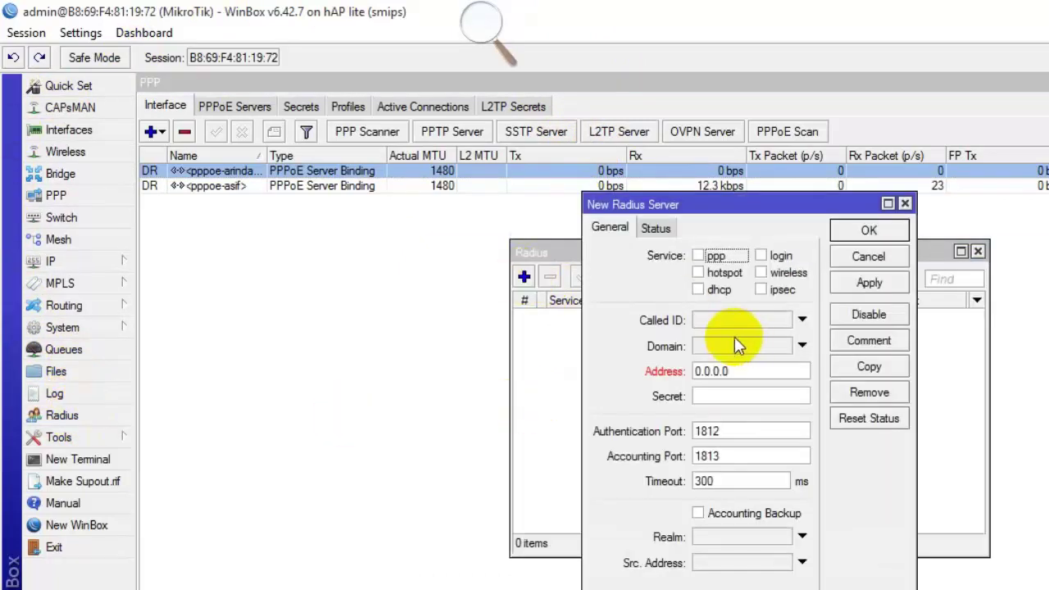
pyautogui.click(698, 255)
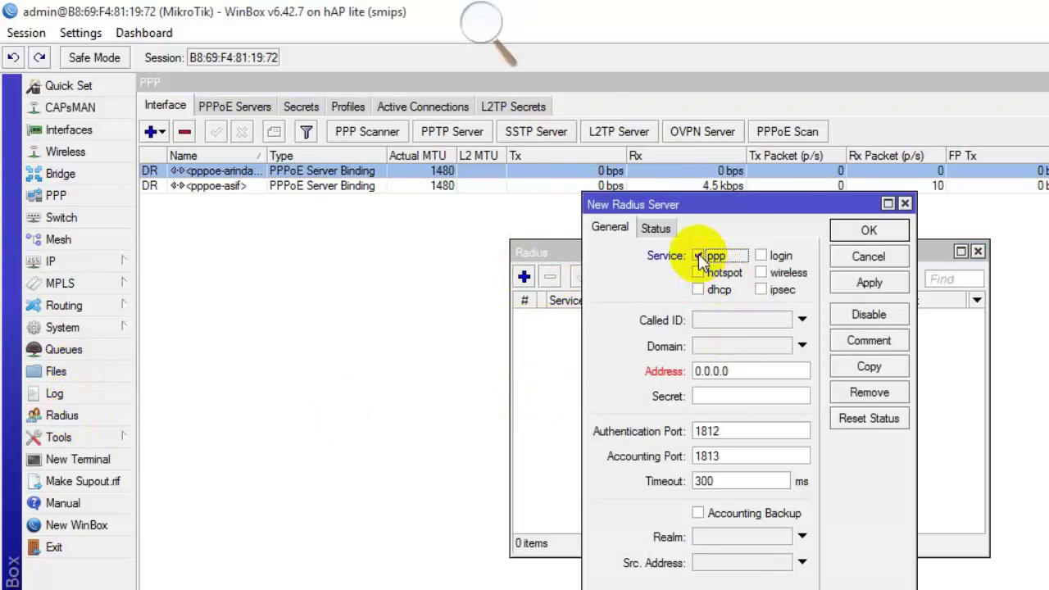
pyautogui.doubleClick(753, 373)
pyautogui.click(744, 395)
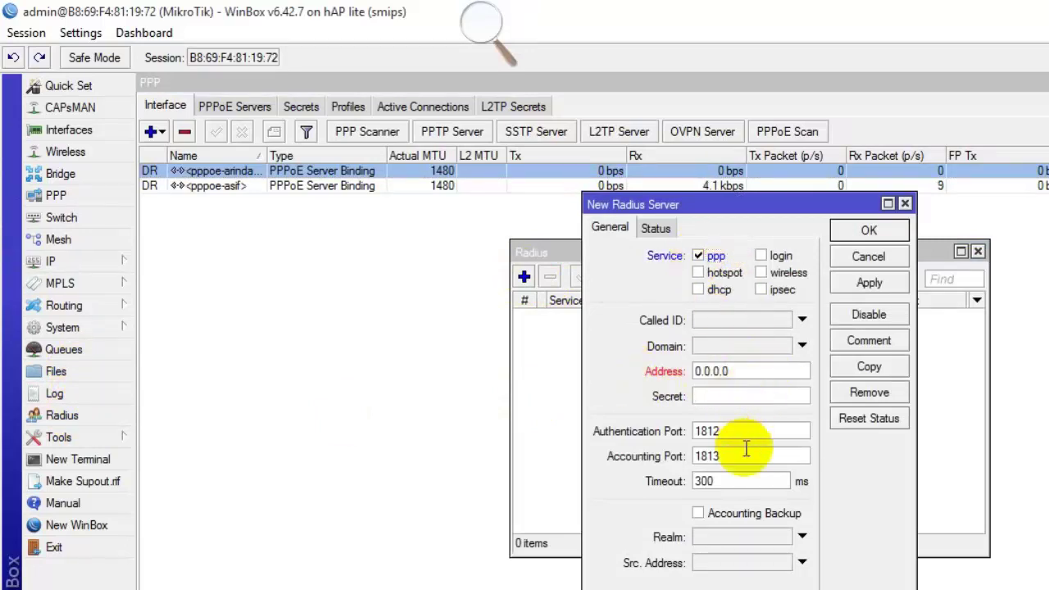
pyautogui.doubleClick(742, 431)
pyautogui.doubleClick(716, 456)
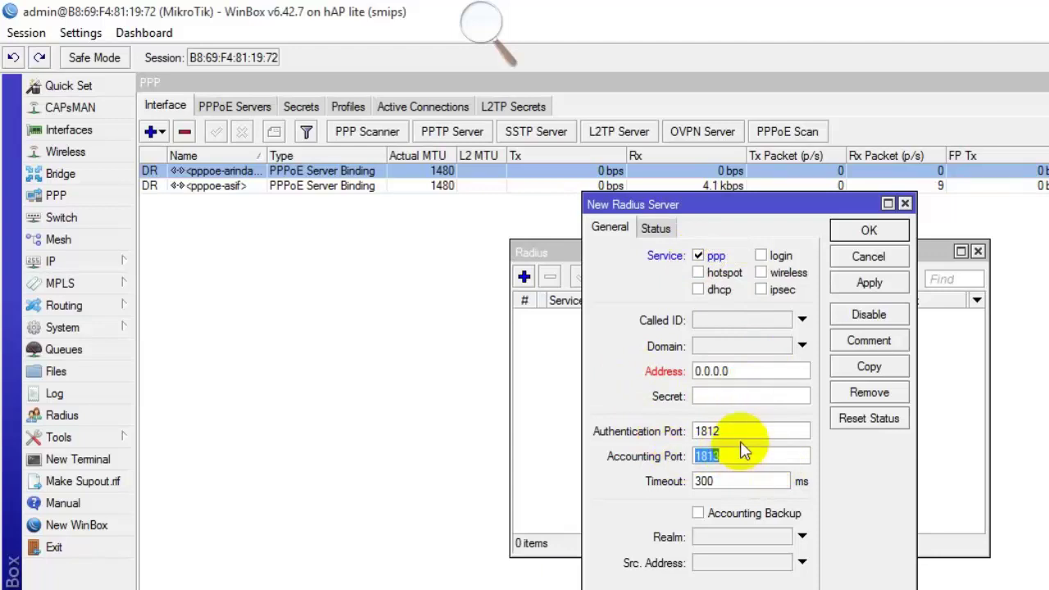
pyautogui.press('Escape')
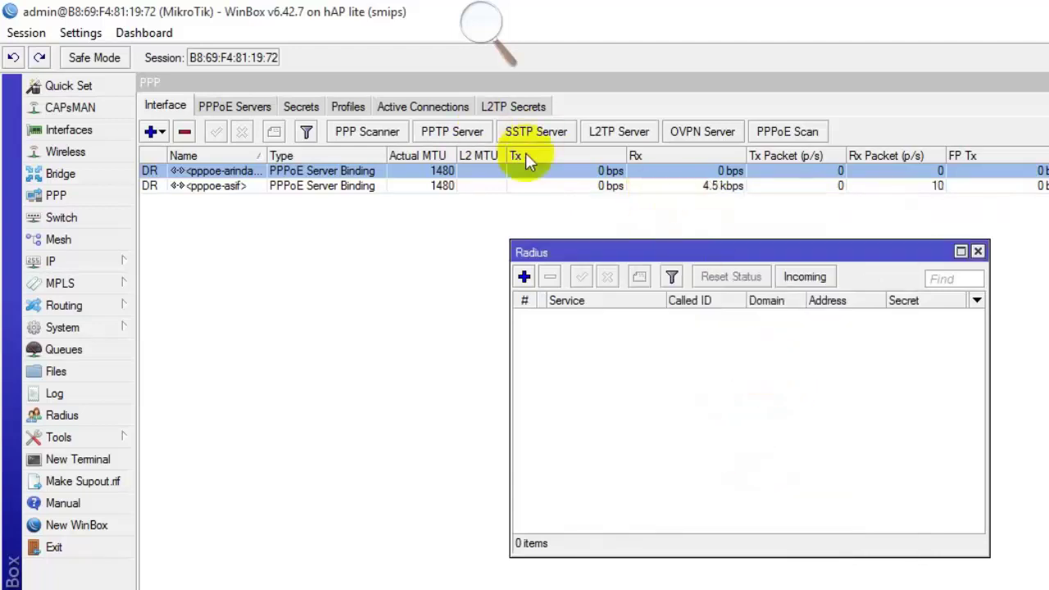
pyautogui.click(257, 103)
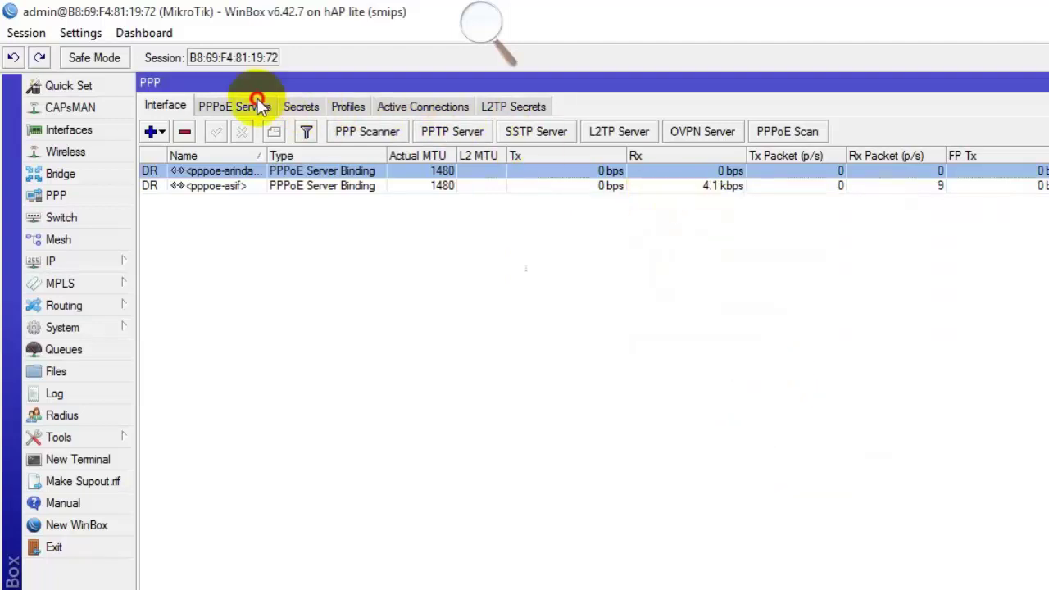
# Enable Use Radius in the PPP Authentication & Accounting settings.
pyautogui.click(299, 107)
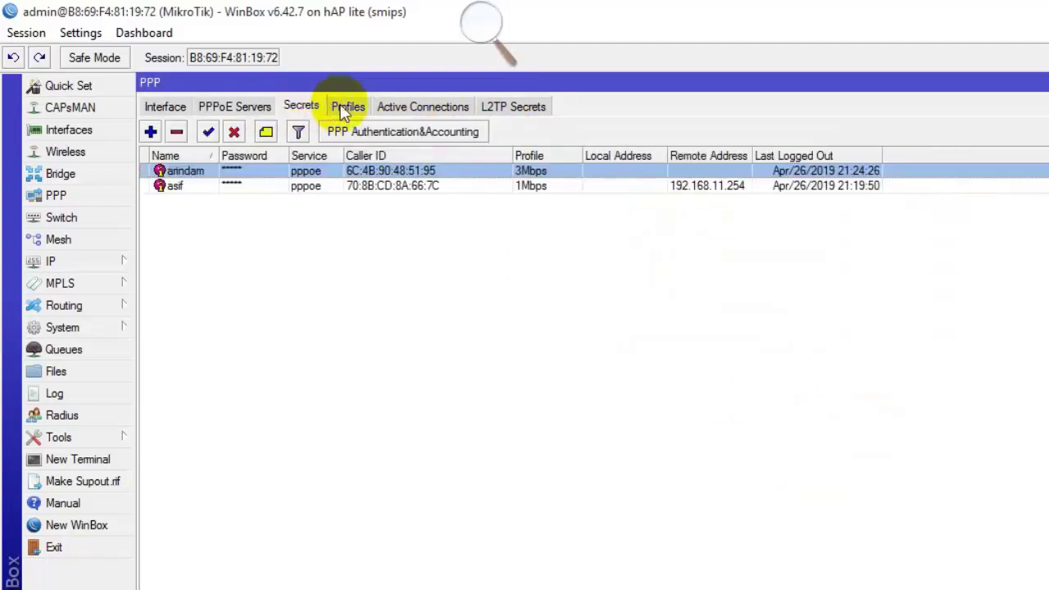
pyautogui.click(401, 133)
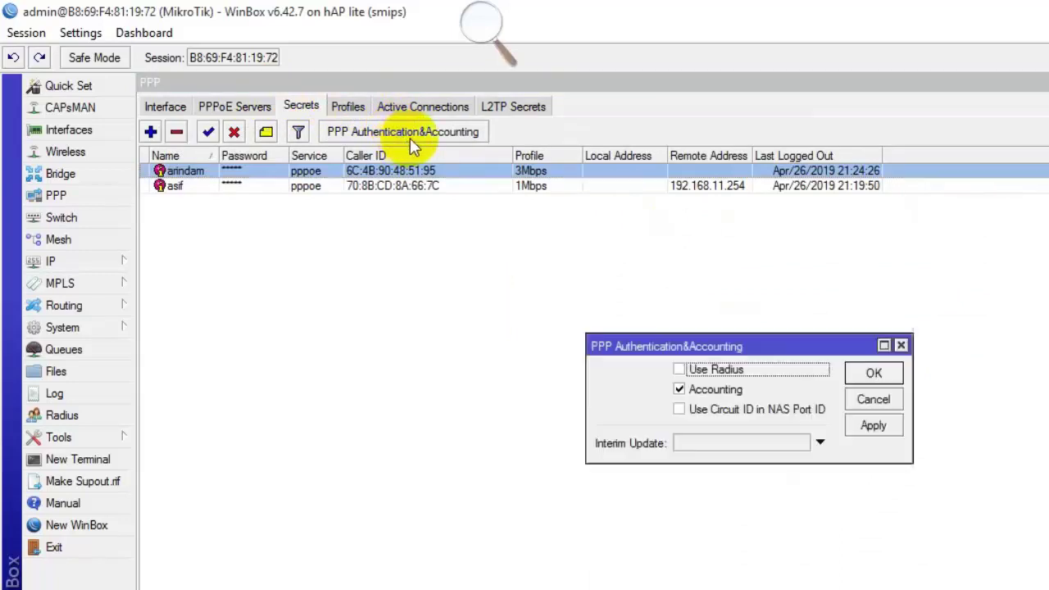
pyautogui.click(724, 368)
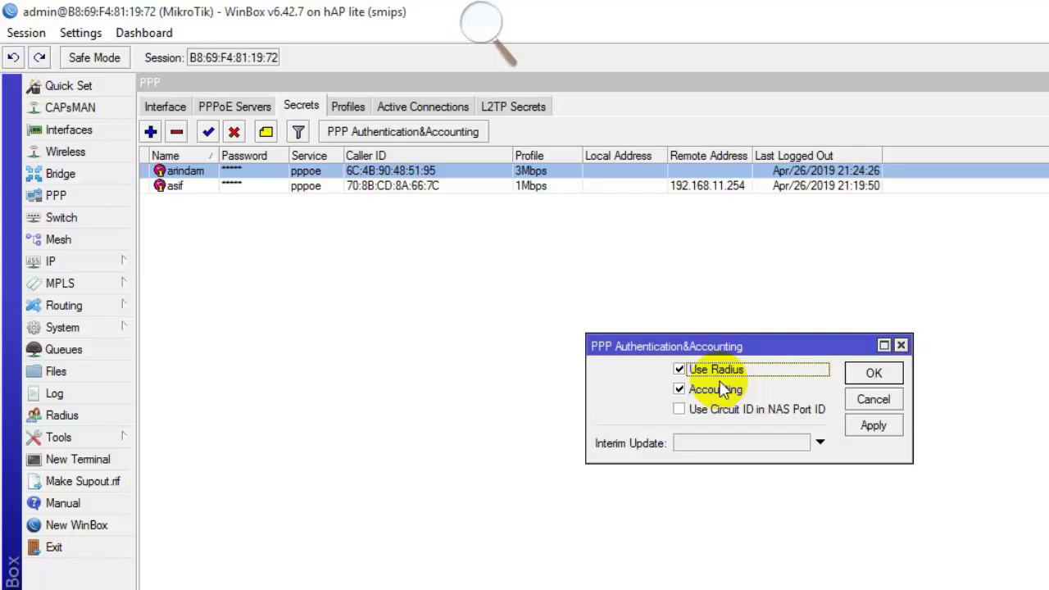
pyautogui.click(165, 106)
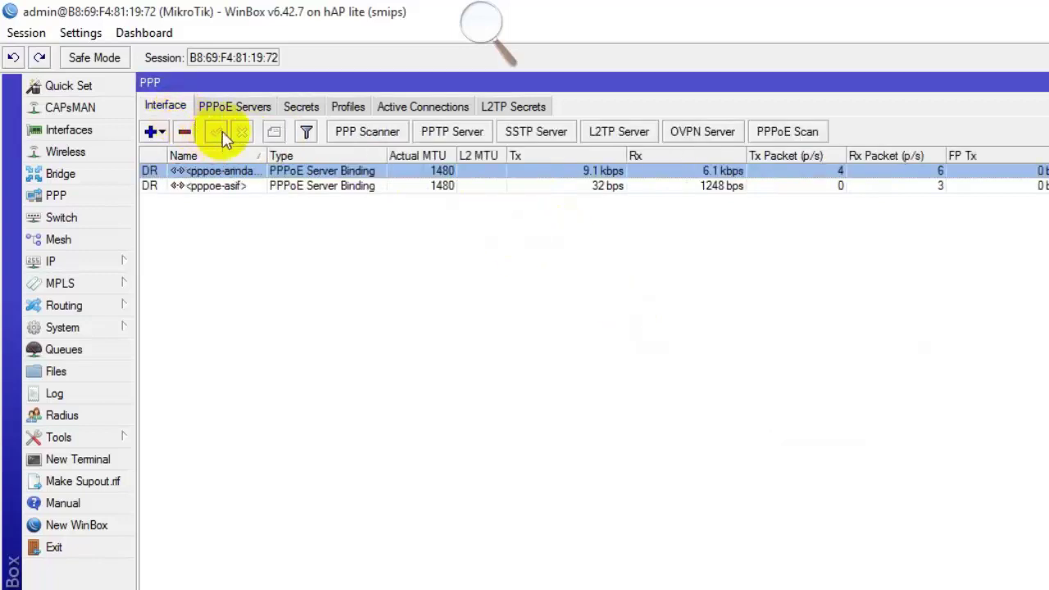
# Turn Use Radius back off in PPP Authentication & Accounting, then open the router Log.
pyautogui.click(223, 106)
pyautogui.click(291, 107)
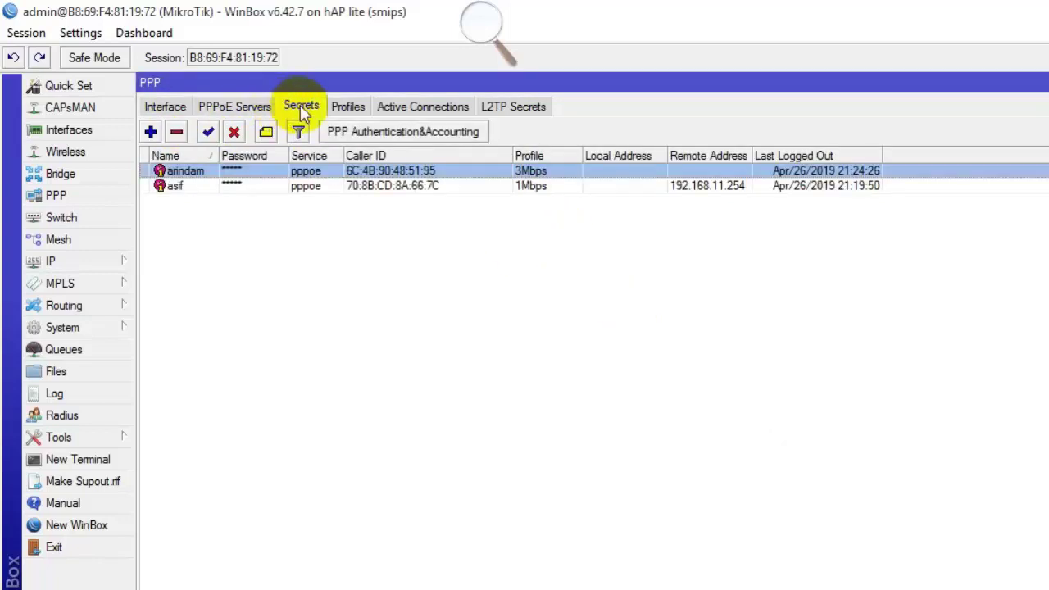
pyautogui.hotkey('ctrl', 'a')
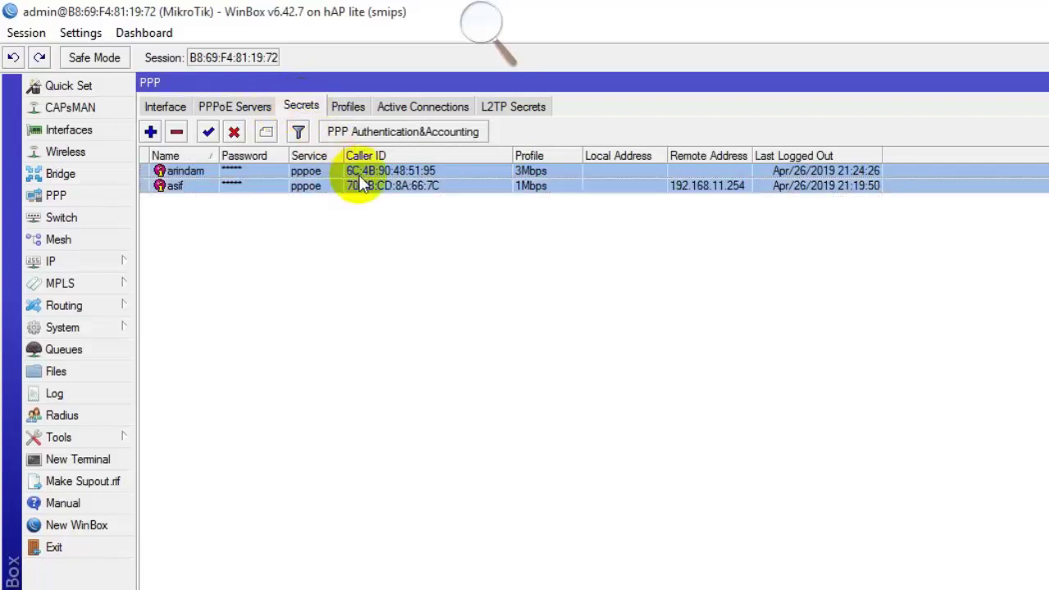
pyautogui.click(402, 132)
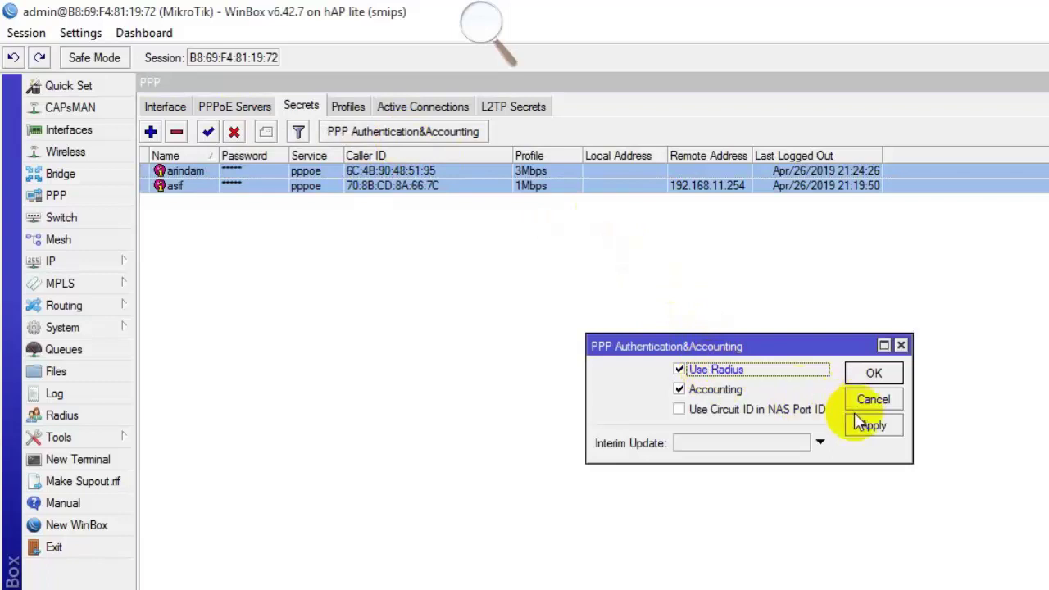
pyautogui.click(719, 370)
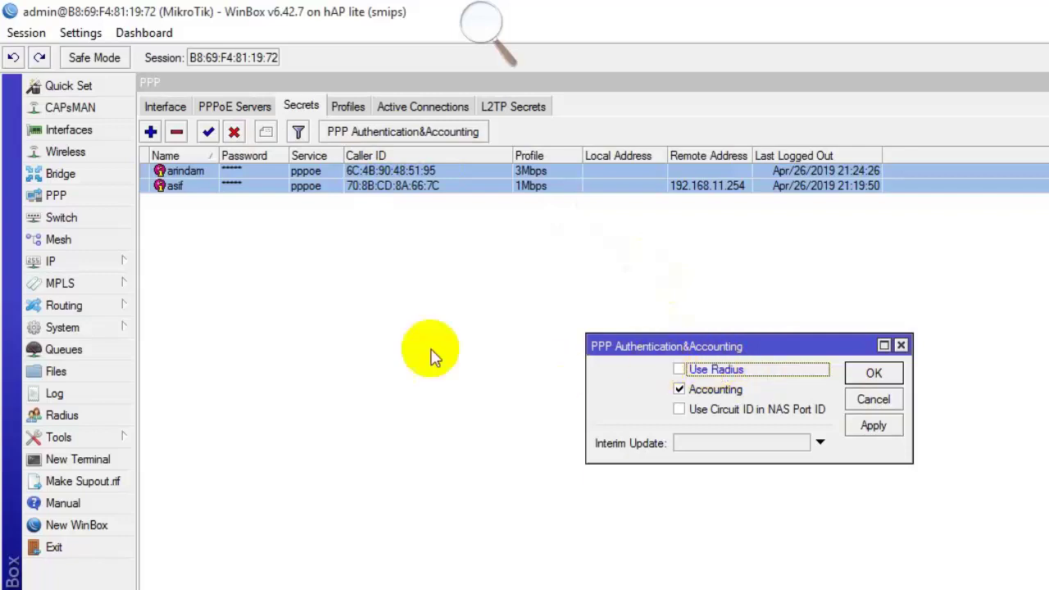
pyautogui.click(54, 394)
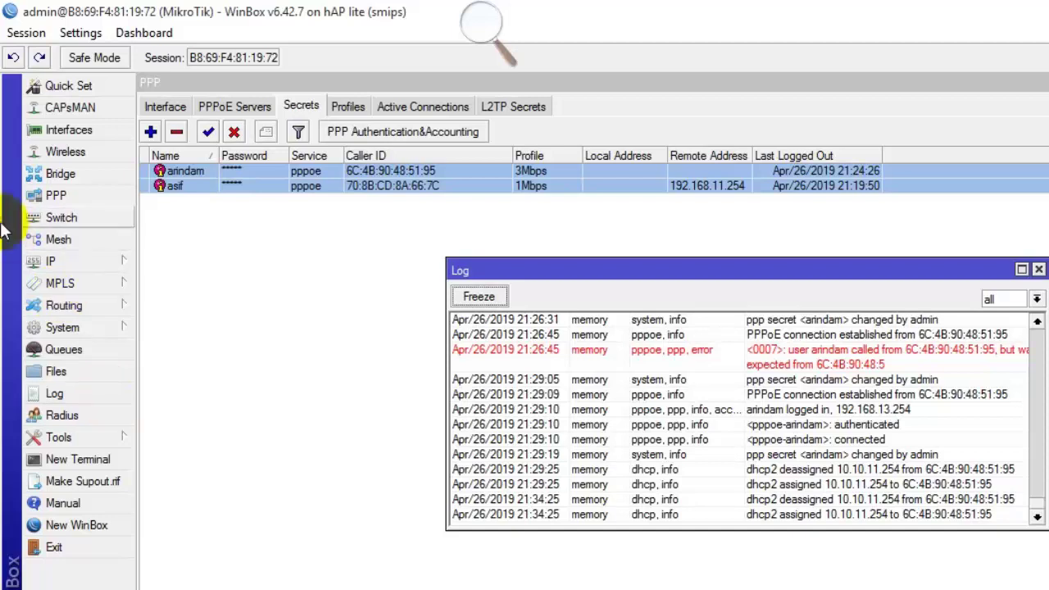
# Close the log, then open the 3Mbps PPP profile and view its empty On Up/On Down scripts.
pyautogui.press('Escape')
pyautogui.press('Escape')
pyautogui.click(347, 107)
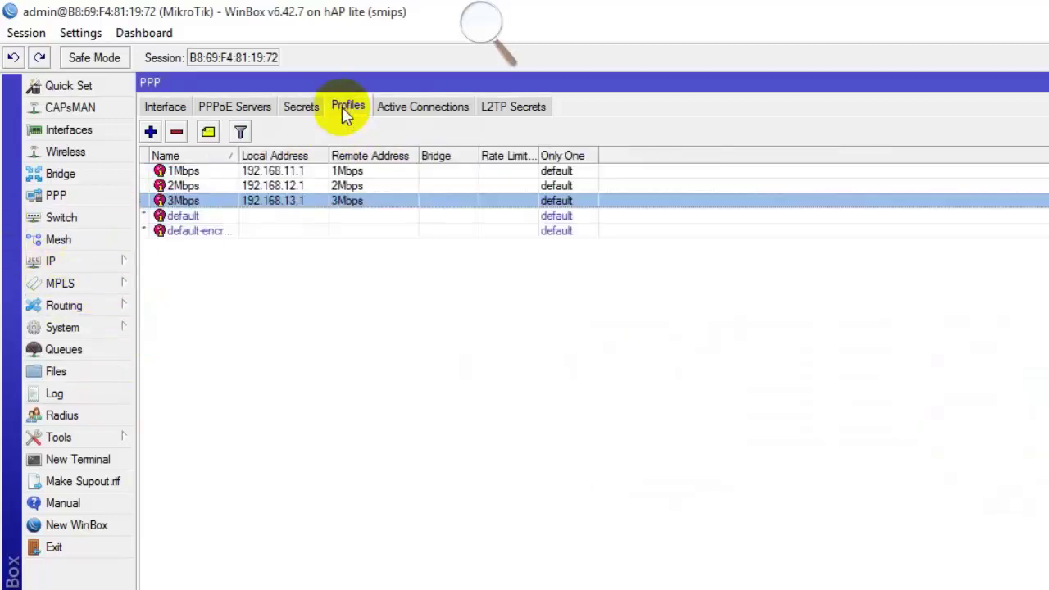
pyautogui.doubleClick(326, 201)
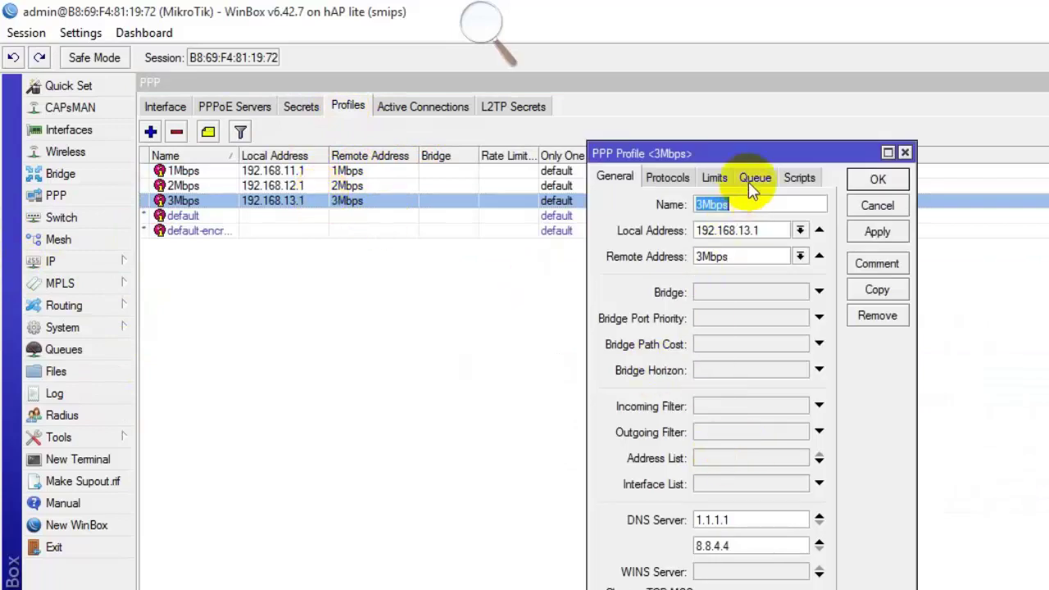
pyautogui.click(801, 177)
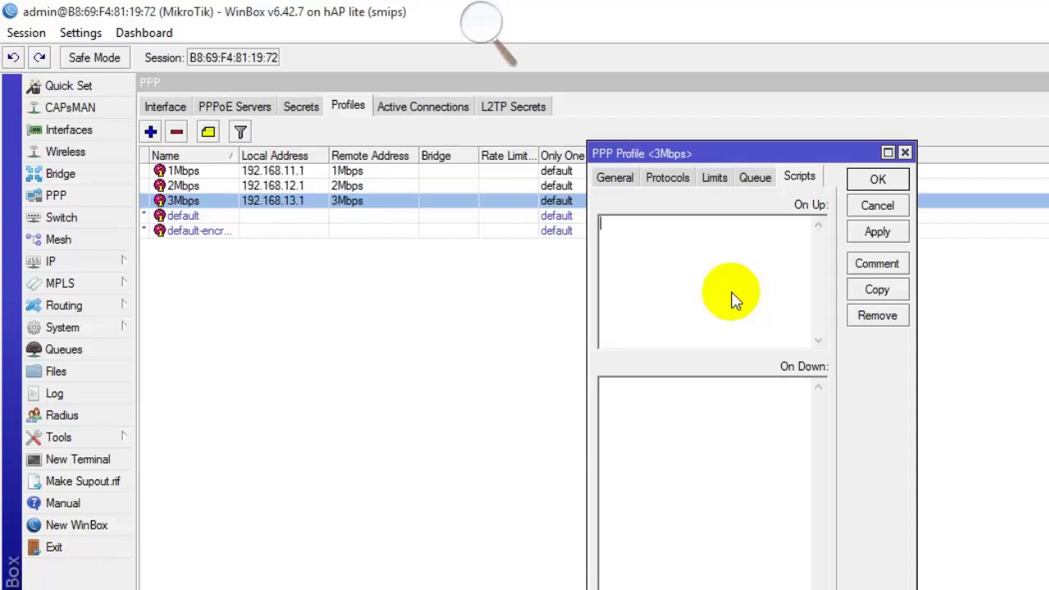
# Close the PPP Profile <3Mbps> window, returning to the 1Mbps/2Mbps/3Mbps profile list.
pyautogui.press('Escape')
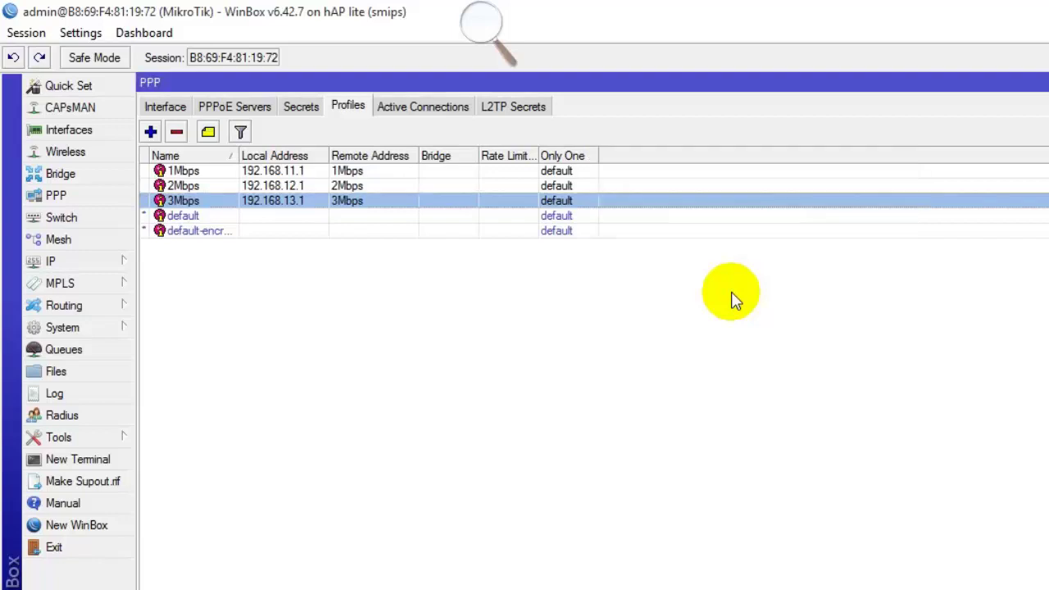